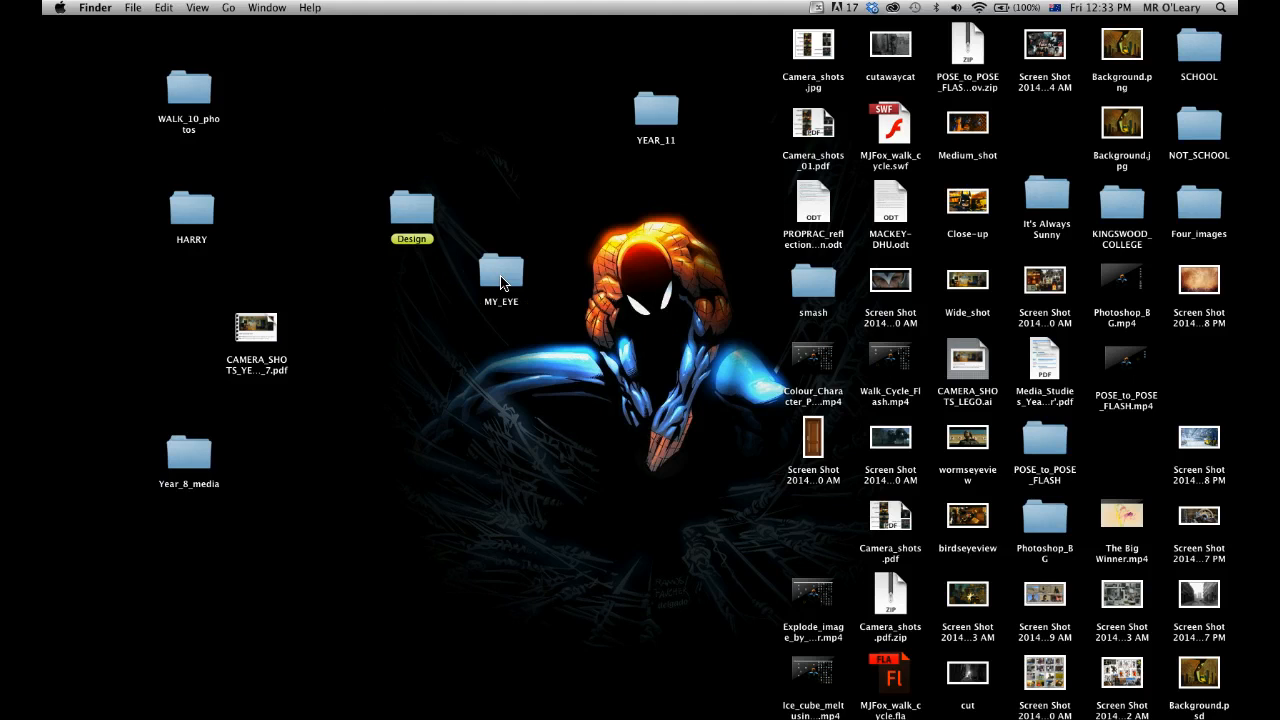
# - Open the MY_EYE folder on the desktop and preview its eye photos one by one
pyautogui.doubleClick(503, 283)
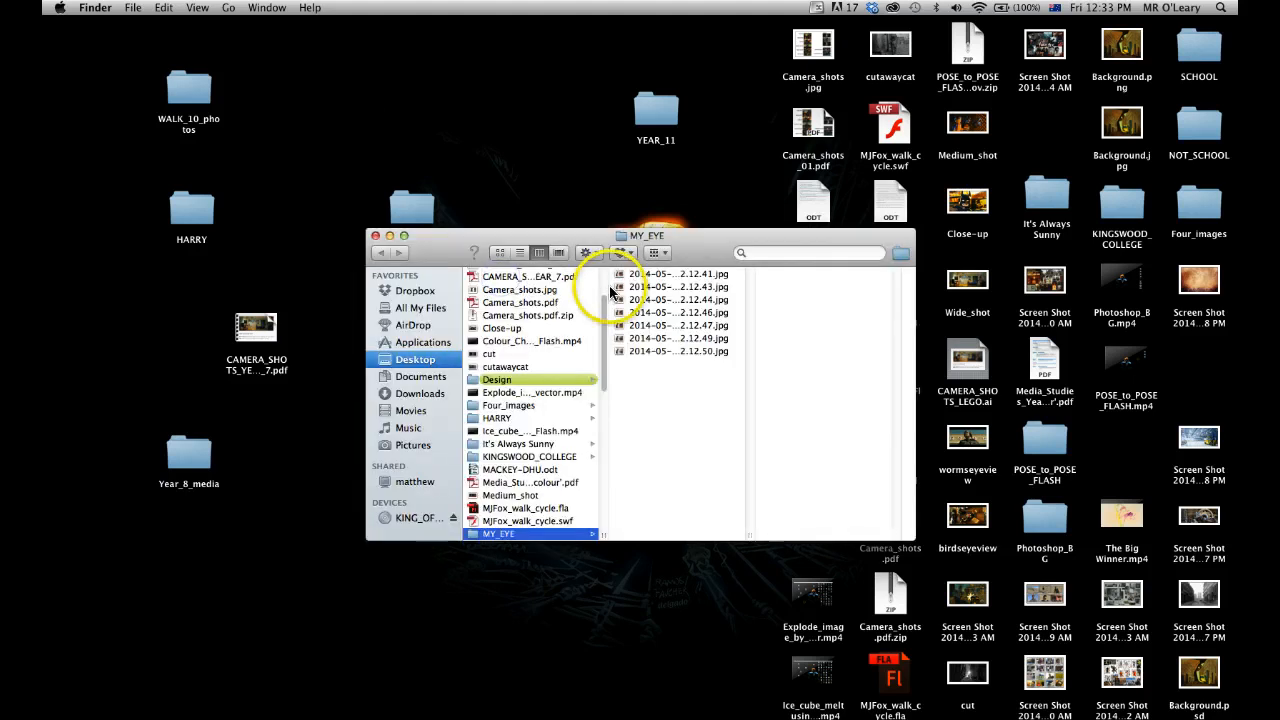
pyautogui.click(647, 277)
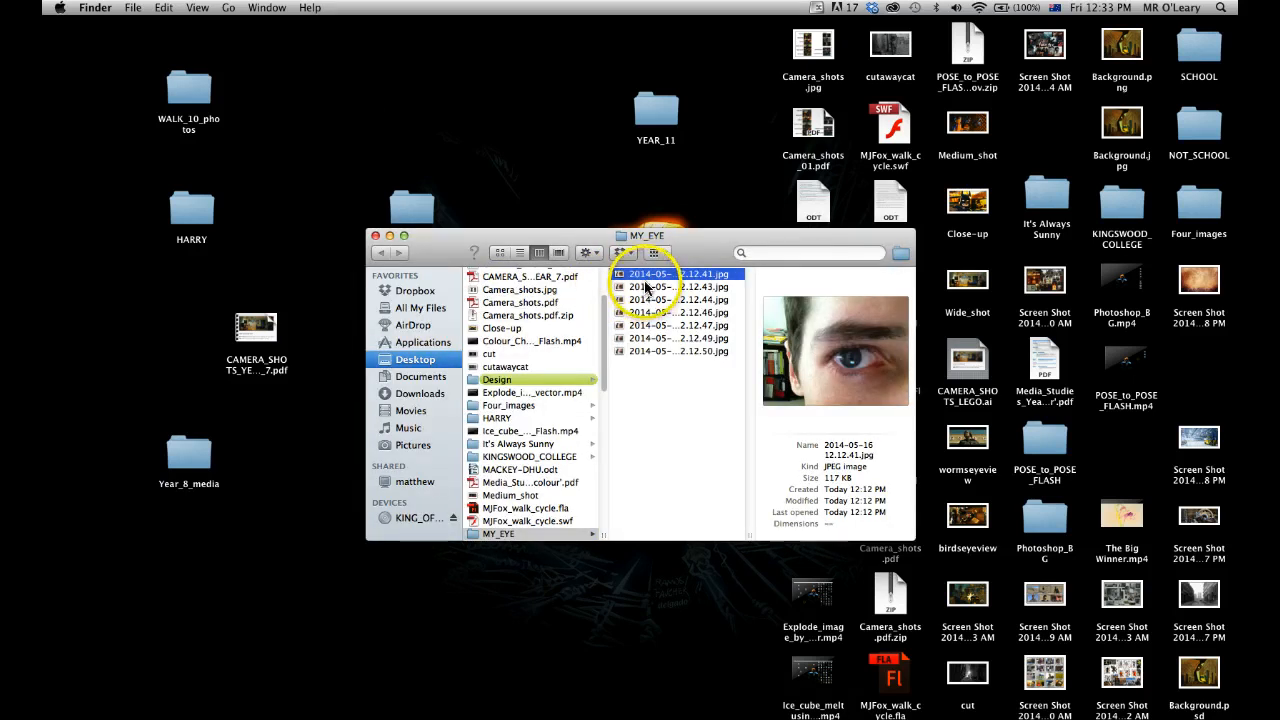
pyautogui.click(647, 288)
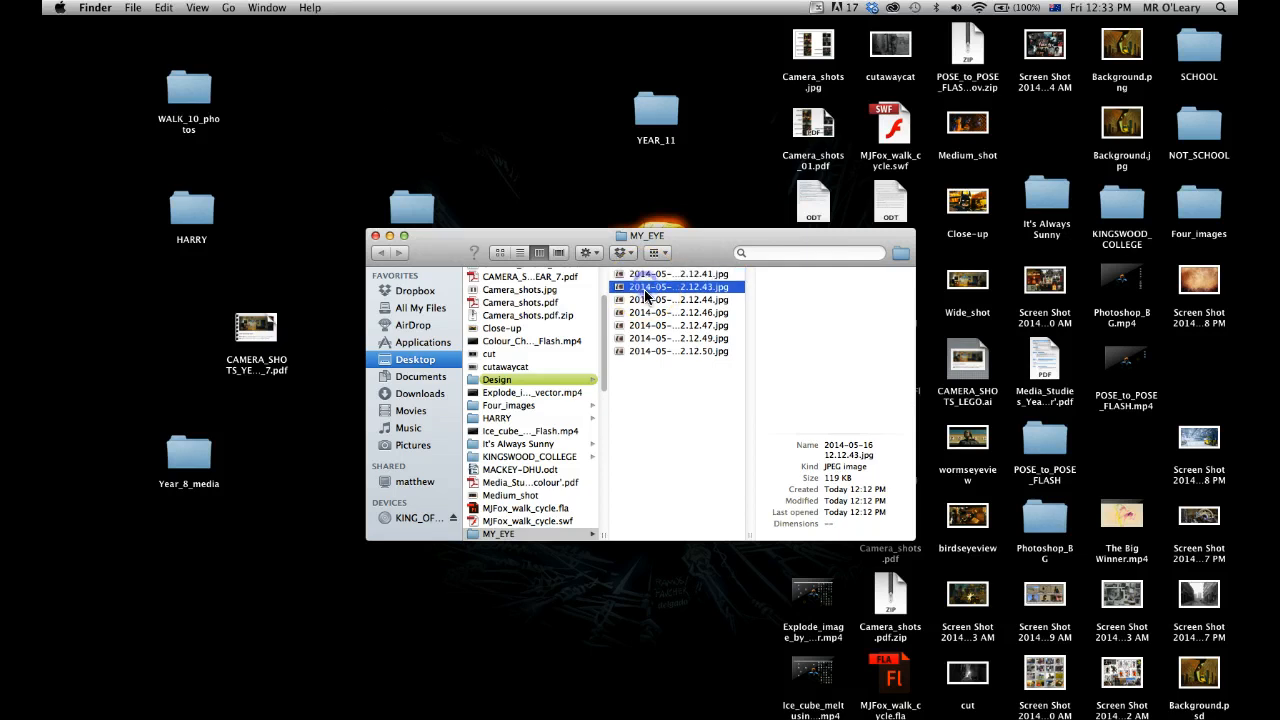
pyautogui.click(647, 300)
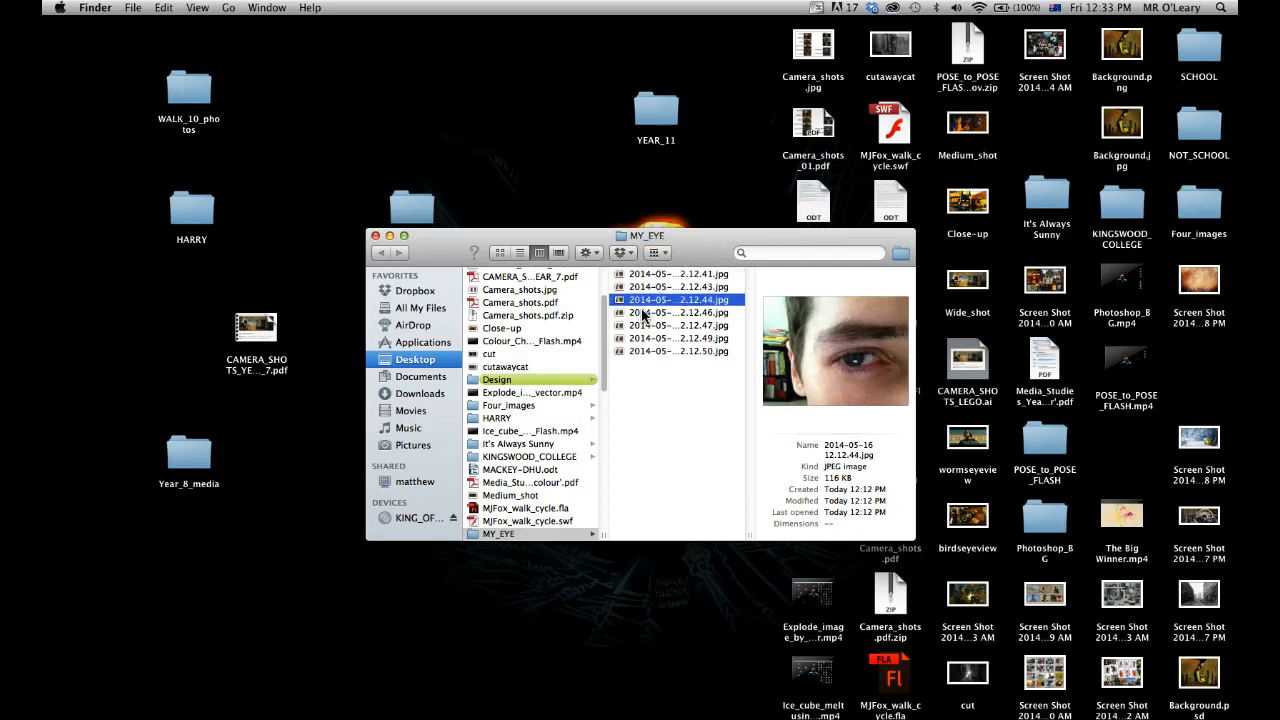
pyautogui.click(645, 313)
pyautogui.click(645, 326)
pyautogui.click(643, 339)
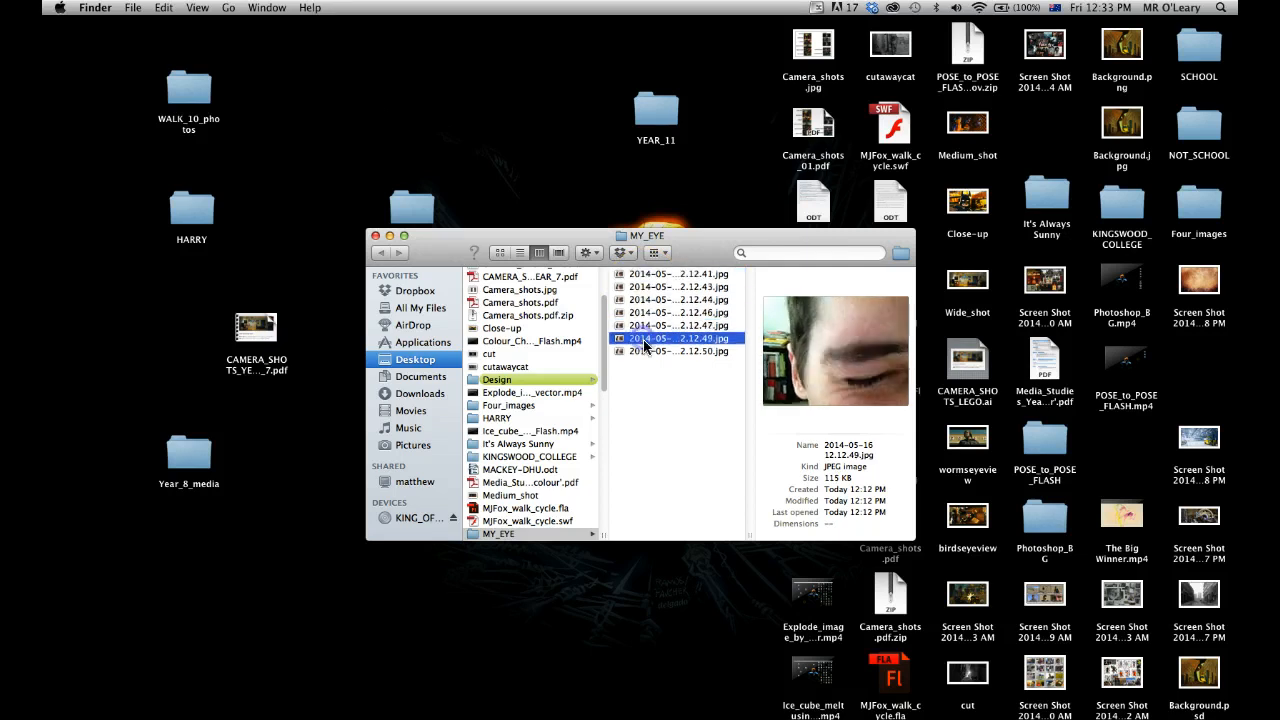
pyautogui.click(645, 352)
pyautogui.click(645, 326)
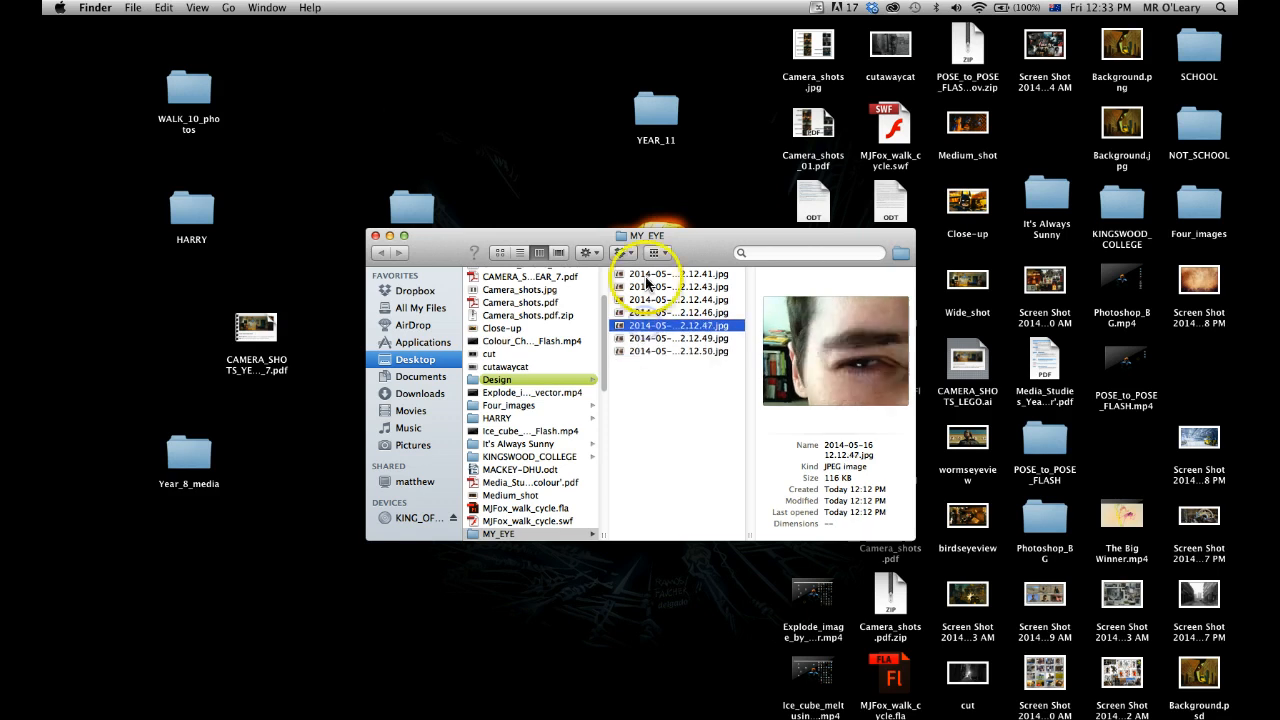
# - View the first photo, 2014-05-16 12.12.41.jpg, in its own window and close it again
pyautogui.click(646, 274)
pyautogui.doubleClick(645, 274)
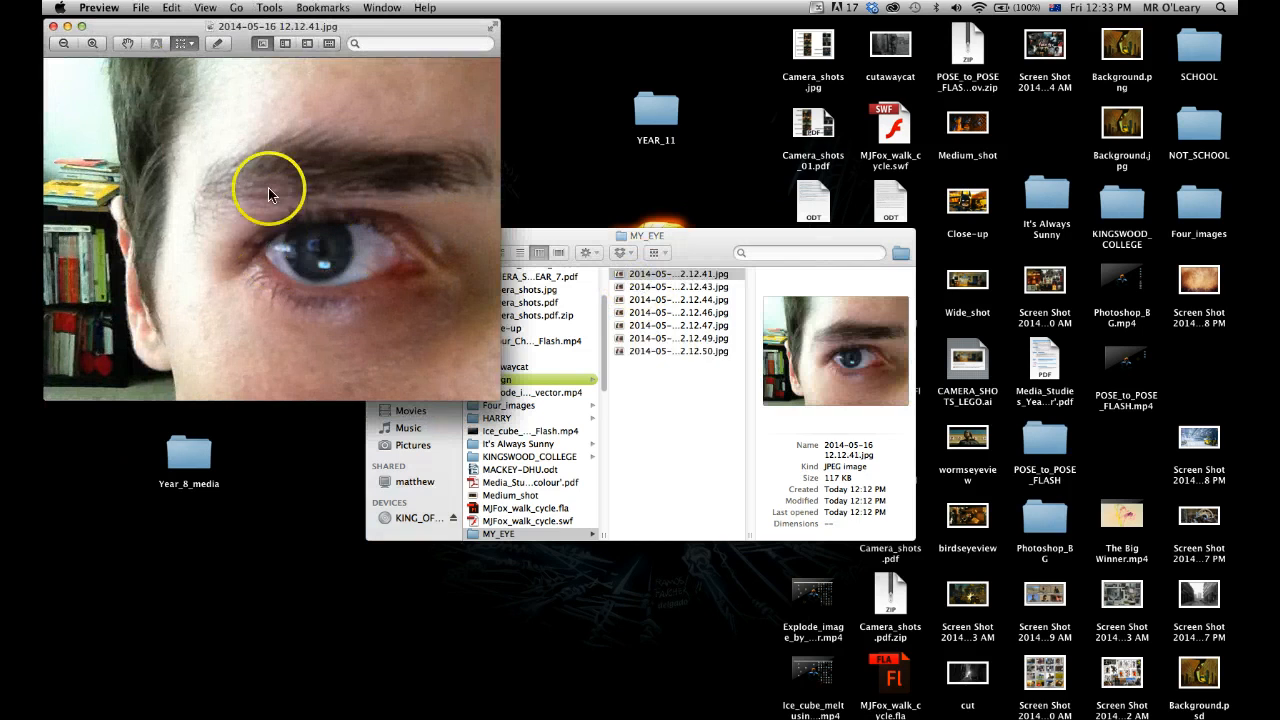
pyautogui.click(53, 25)
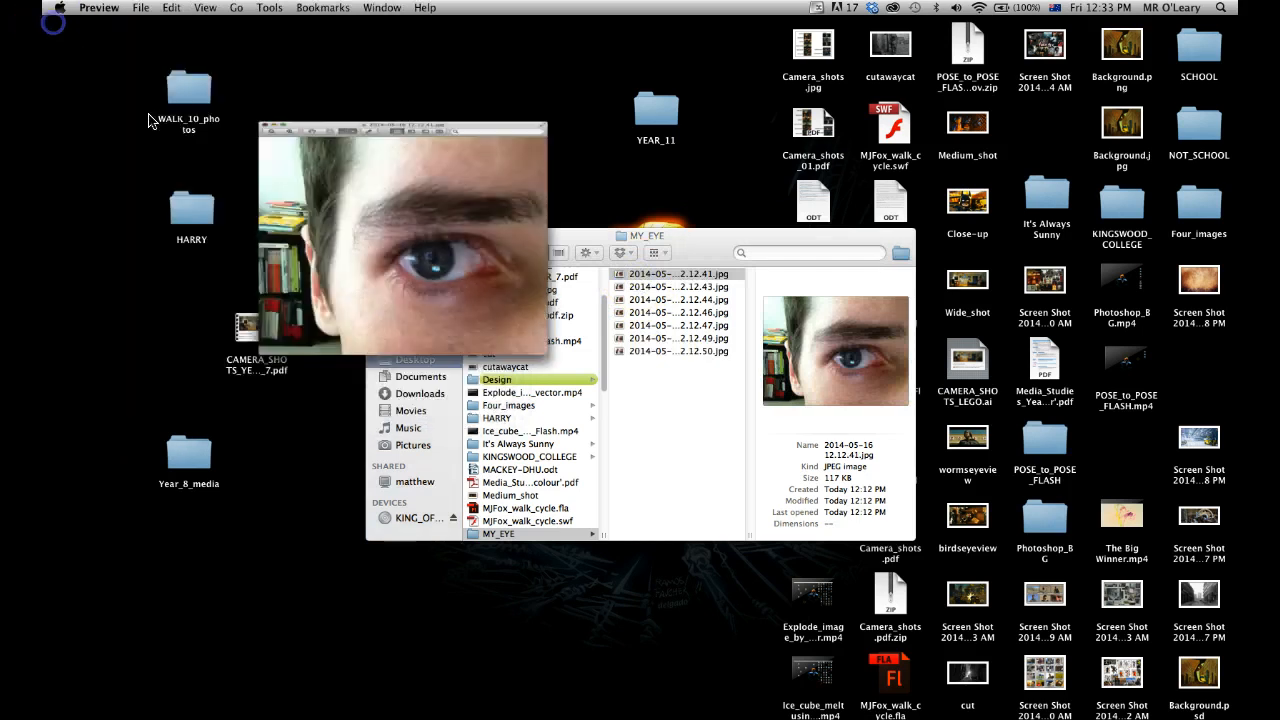
# - Run through the MY_EYE photos in order and back to the first to check the blink sequence, and close the folder
pyautogui.click(674, 308)
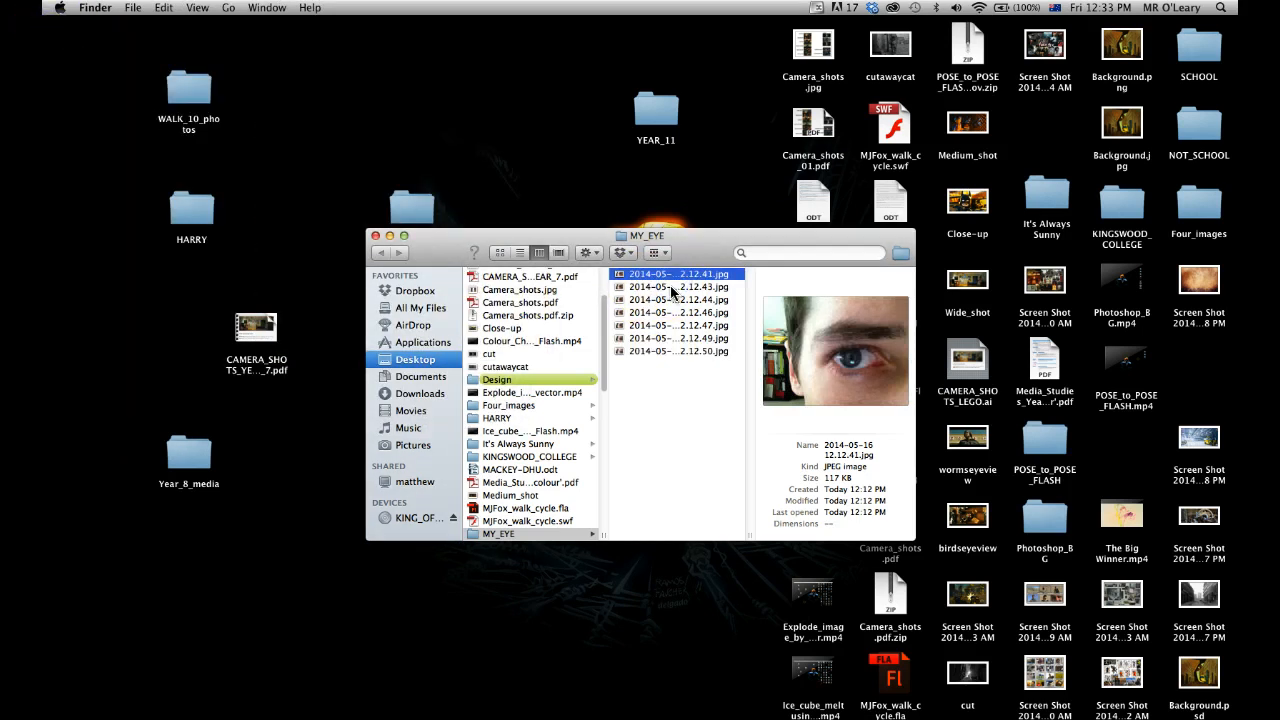
pyautogui.press('Down')
pyautogui.press('Down')
pyautogui.press('Down')
pyautogui.press('Down')
pyautogui.press('Down')
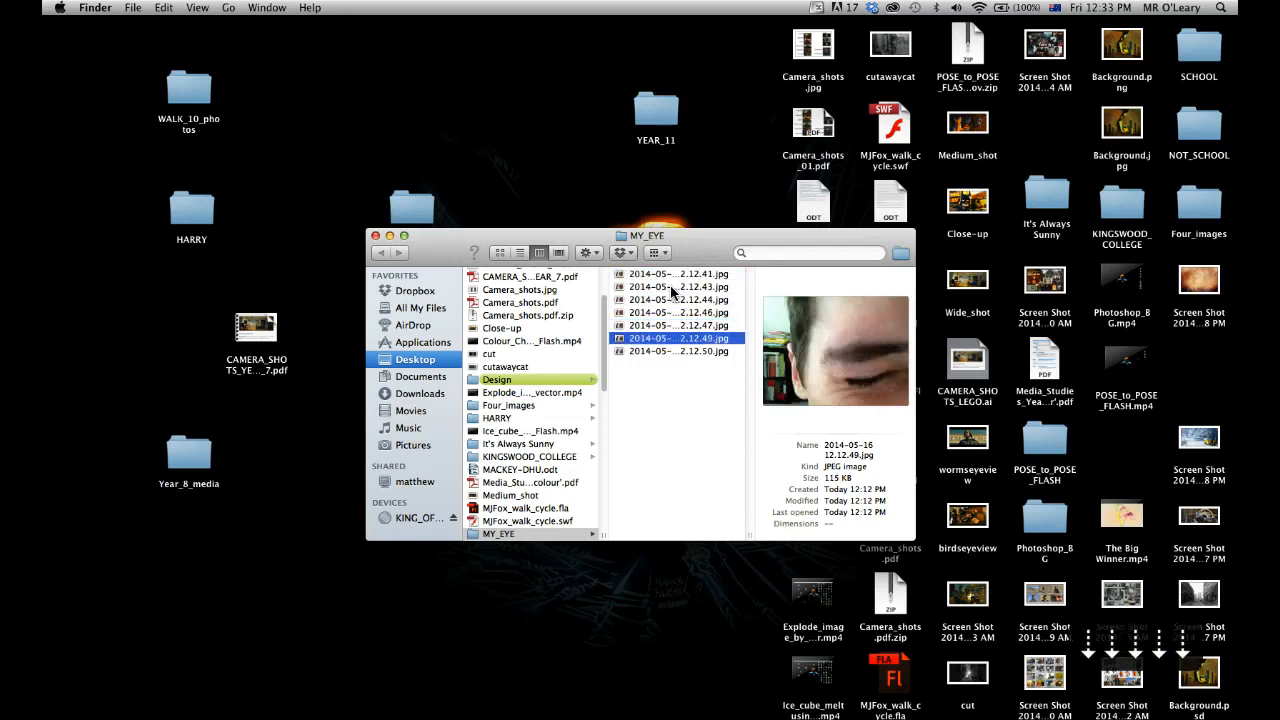
pyautogui.press('Down')
pyautogui.press('Up')
pyautogui.press('Up')
pyautogui.press('Up')
pyautogui.press('Up')
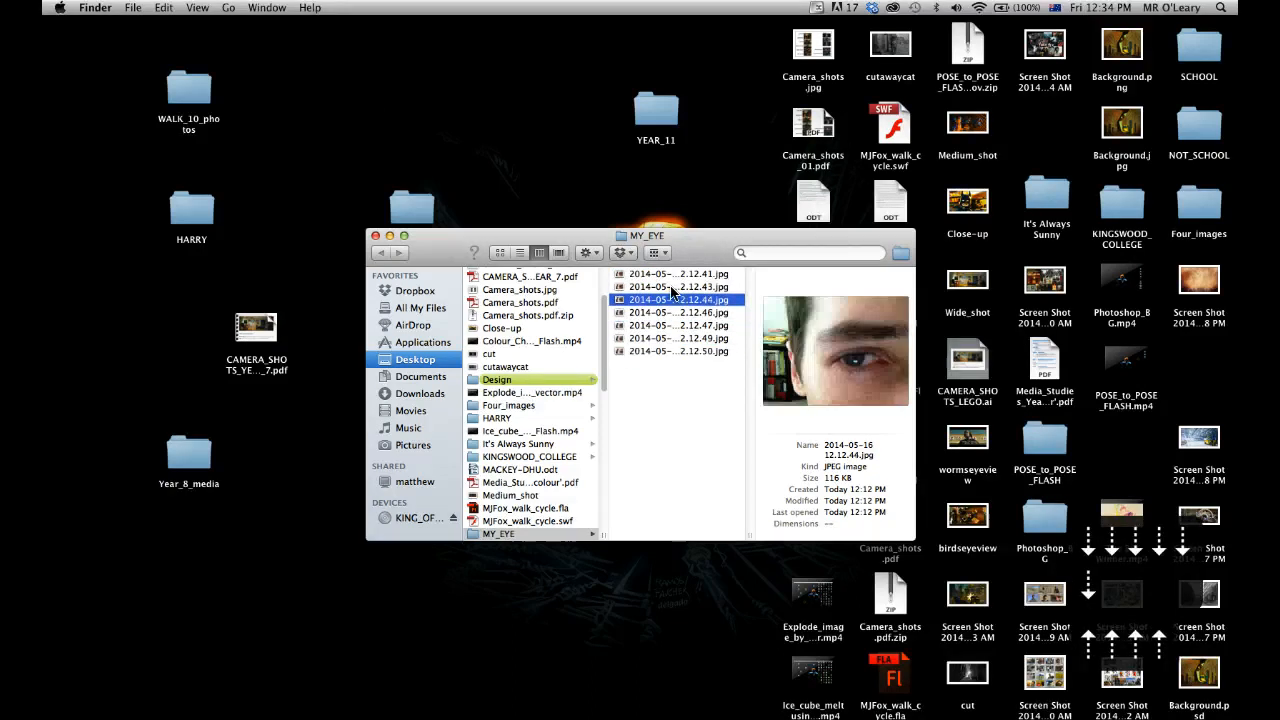
pyautogui.press('Up')
pyautogui.press('Up')
pyautogui.press('Up')
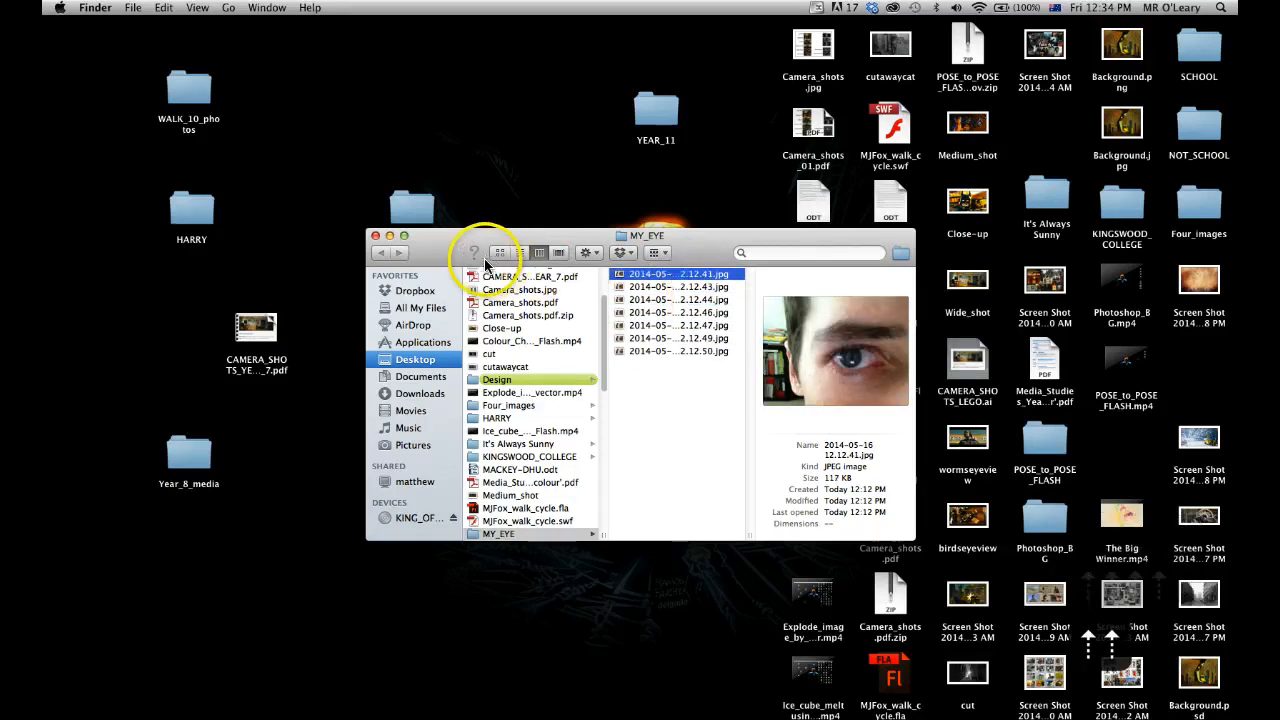
pyautogui.click(374, 236)
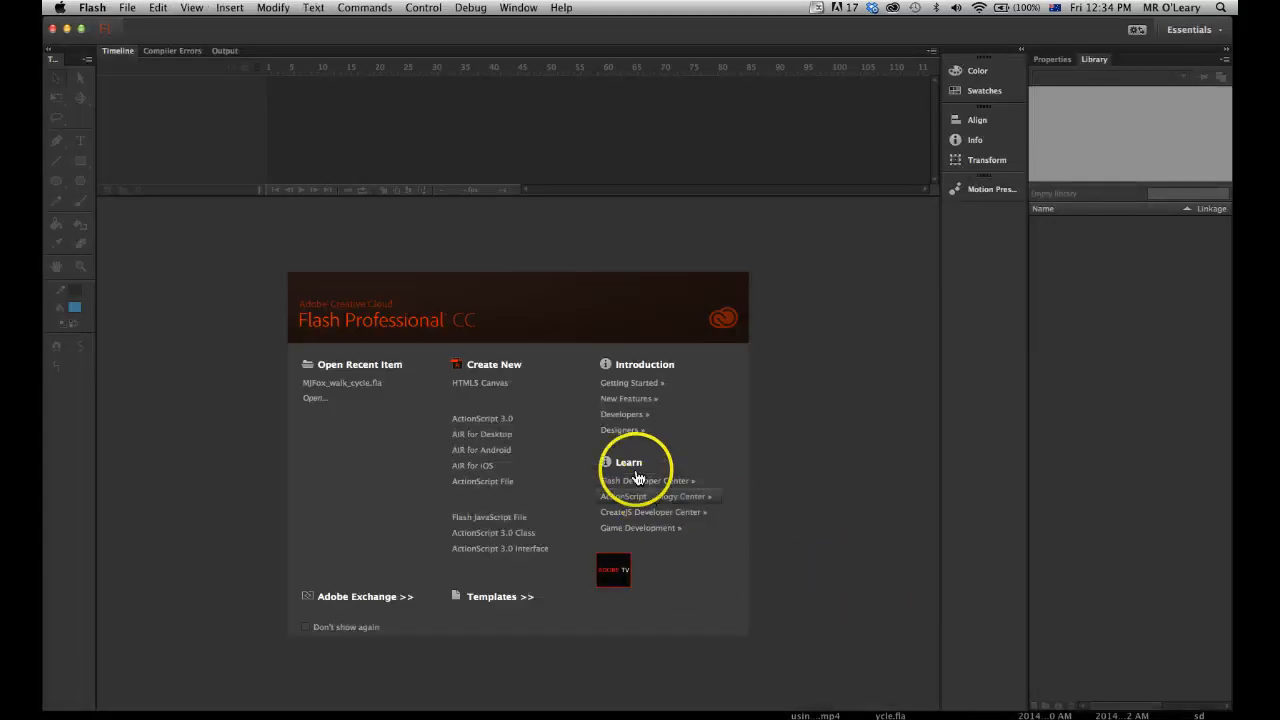
# - In Flash Professional, create an ActionScript 3.0 document and set its stage size to 1280 x 720 px
pyautogui.click(491, 418)
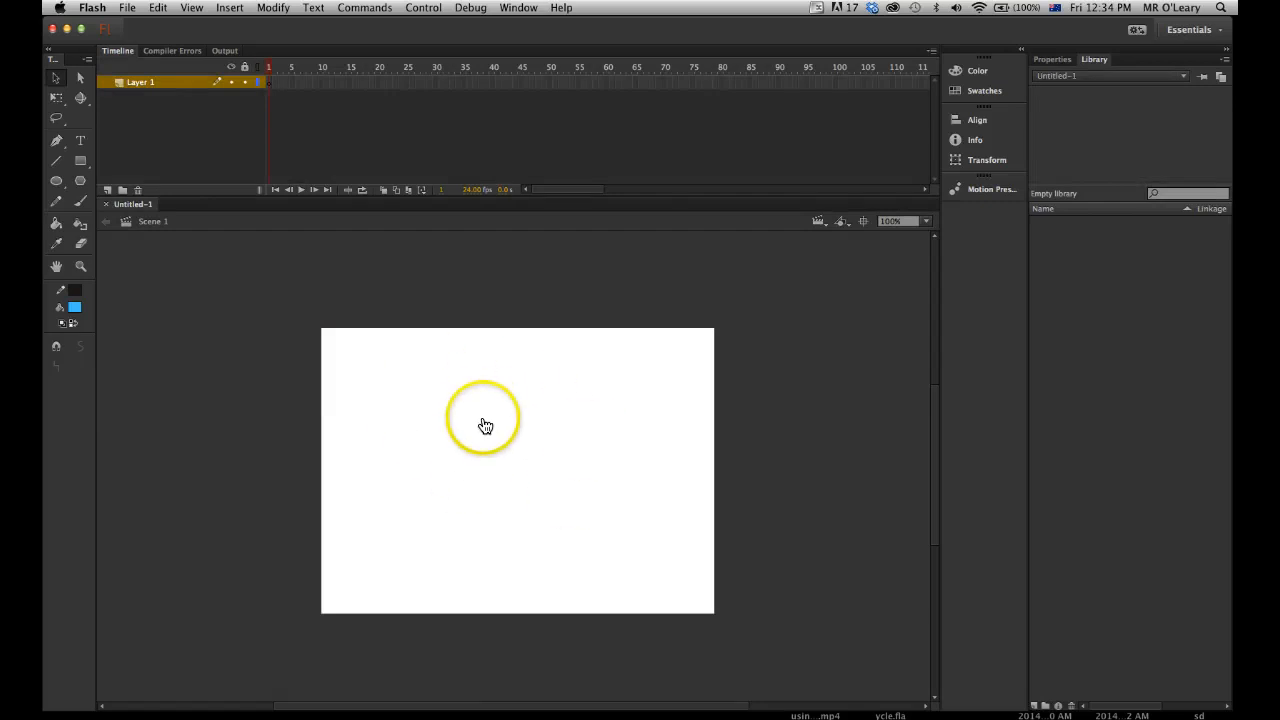
pyautogui.click(1052, 59)
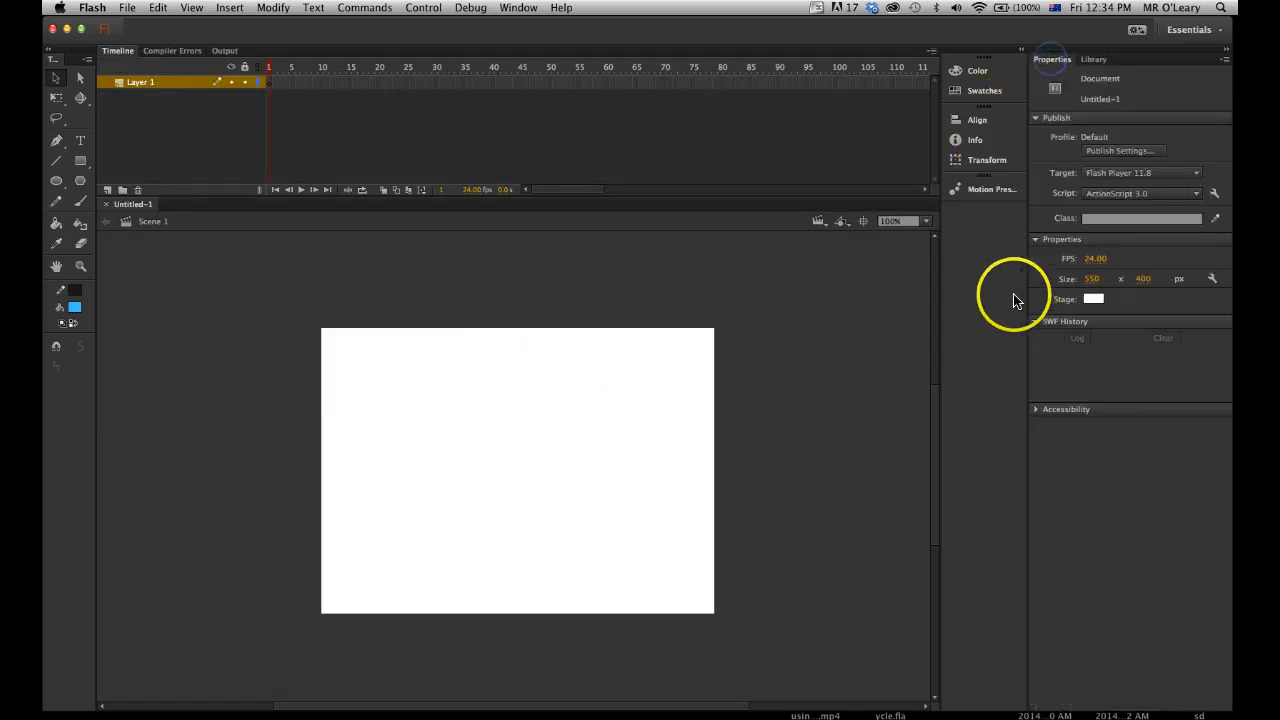
pyautogui.click(1091, 278)
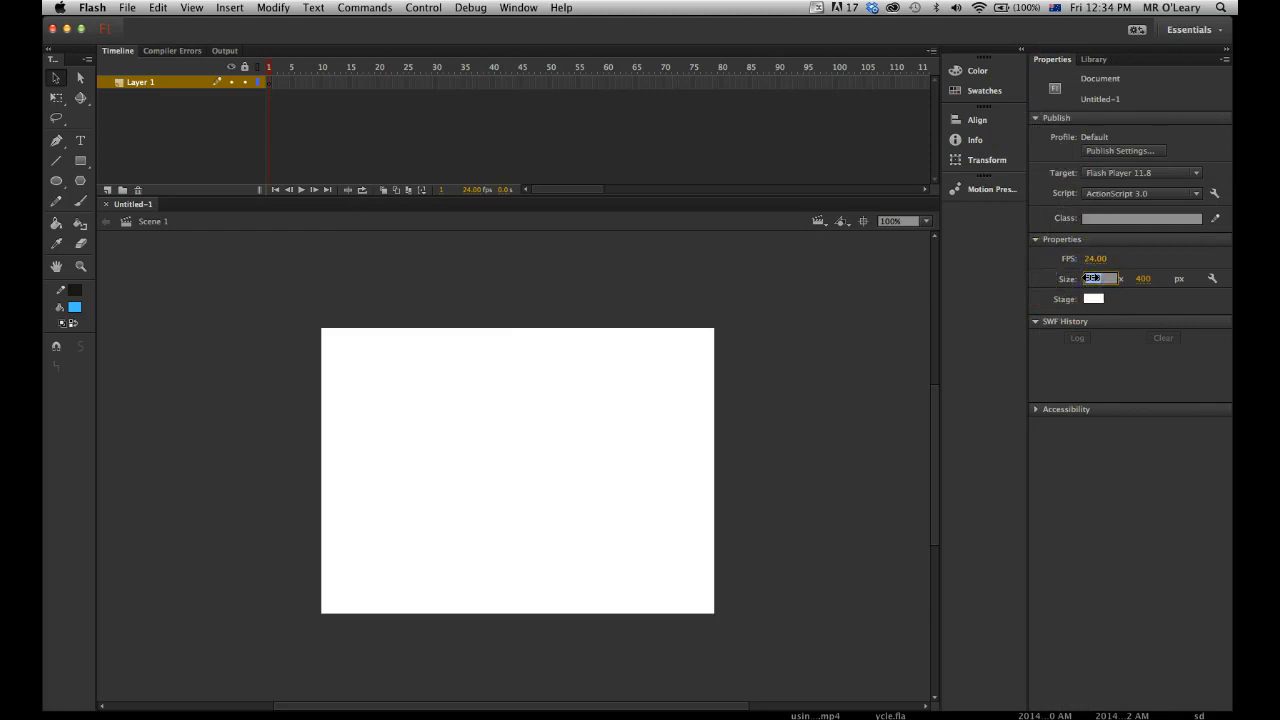
pyautogui.write('1280')
pyautogui.click(1145, 279)
pyautogui.write('720')
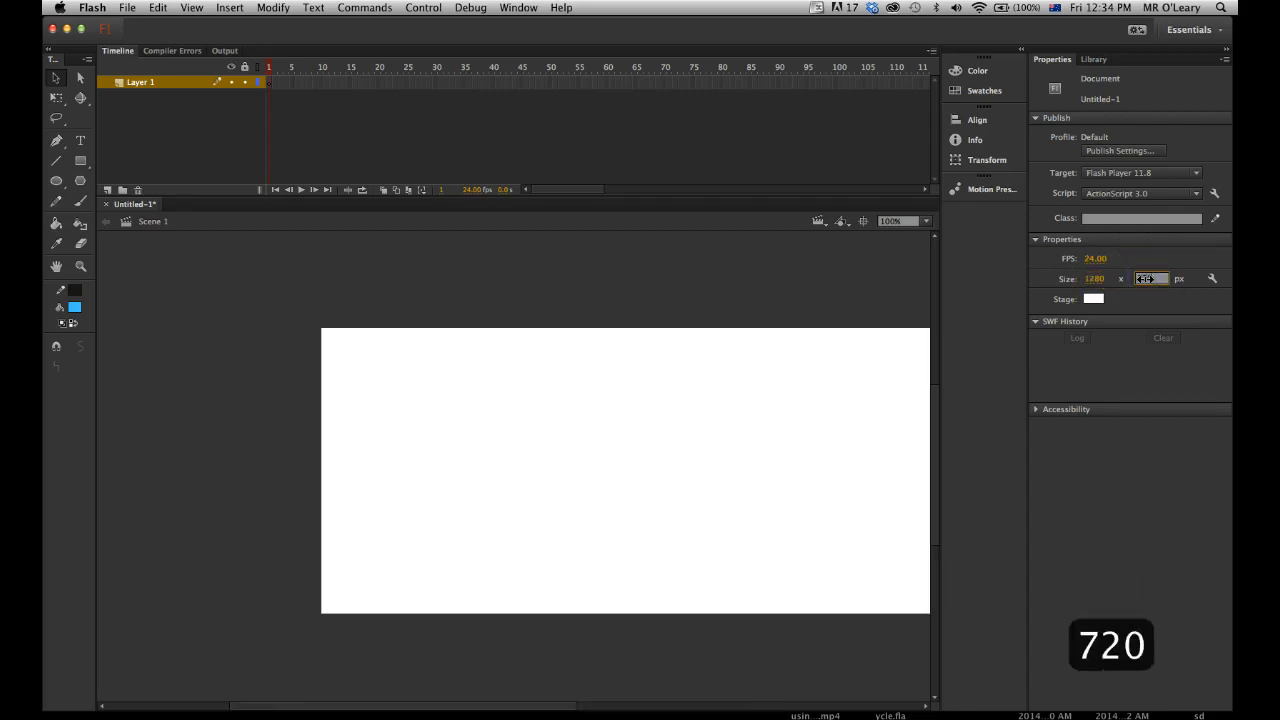
pyautogui.click(852, 388)
pyautogui.press('space')
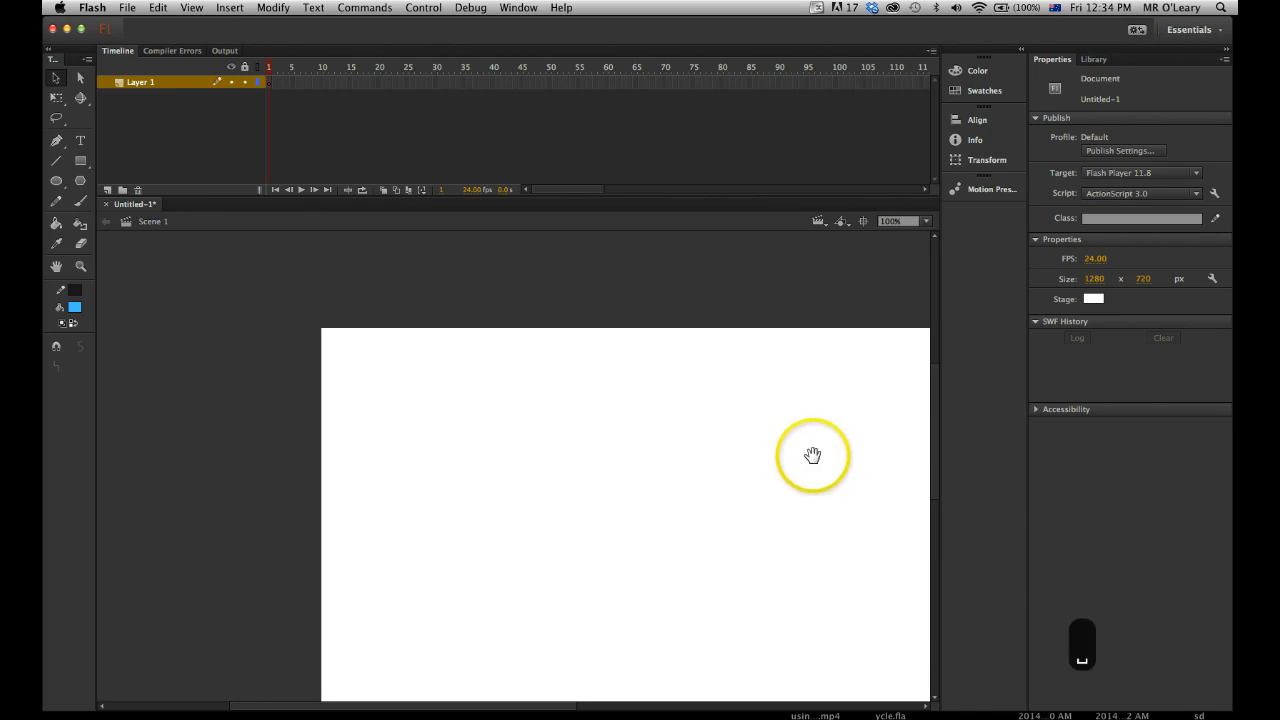
pyautogui.moveTo(817, 457); pyautogui.dragTo(597, 359)
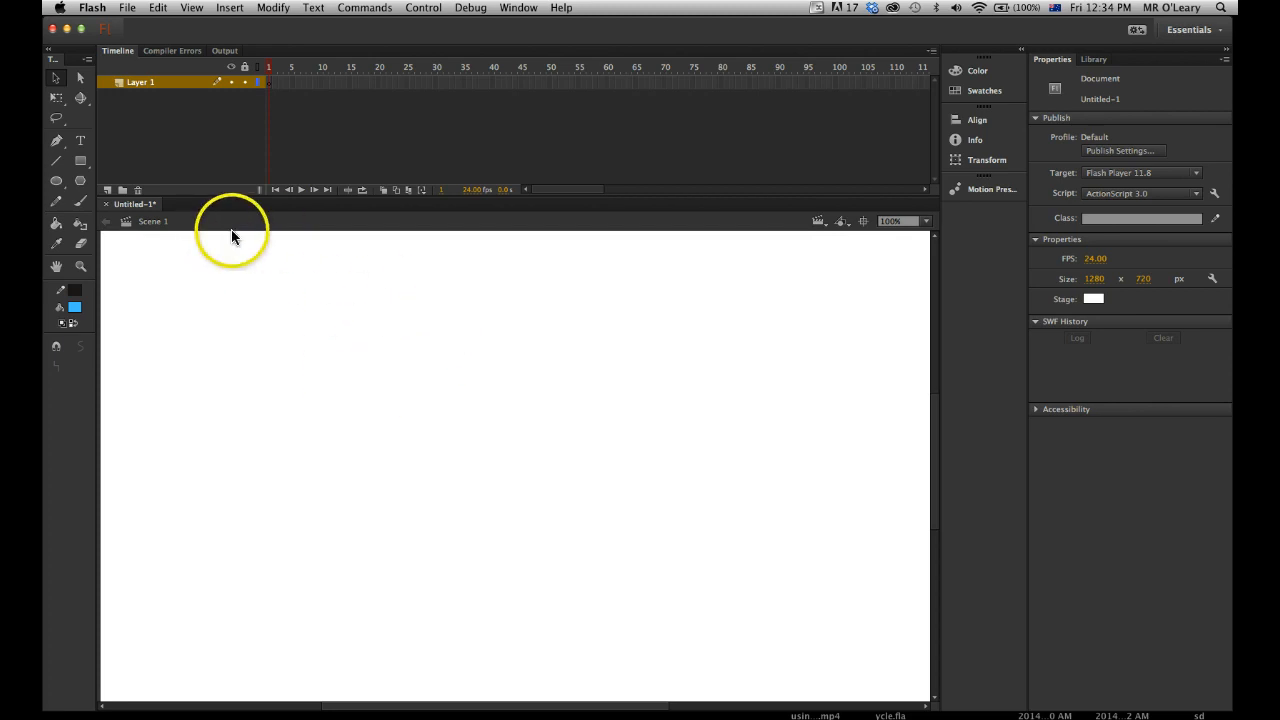
# - Import all seven photos, 2014-05-16 12.12.41.jpg through 12.12.50.jpg, from the MY_EYE folder into the library
pyautogui.click(127, 8)
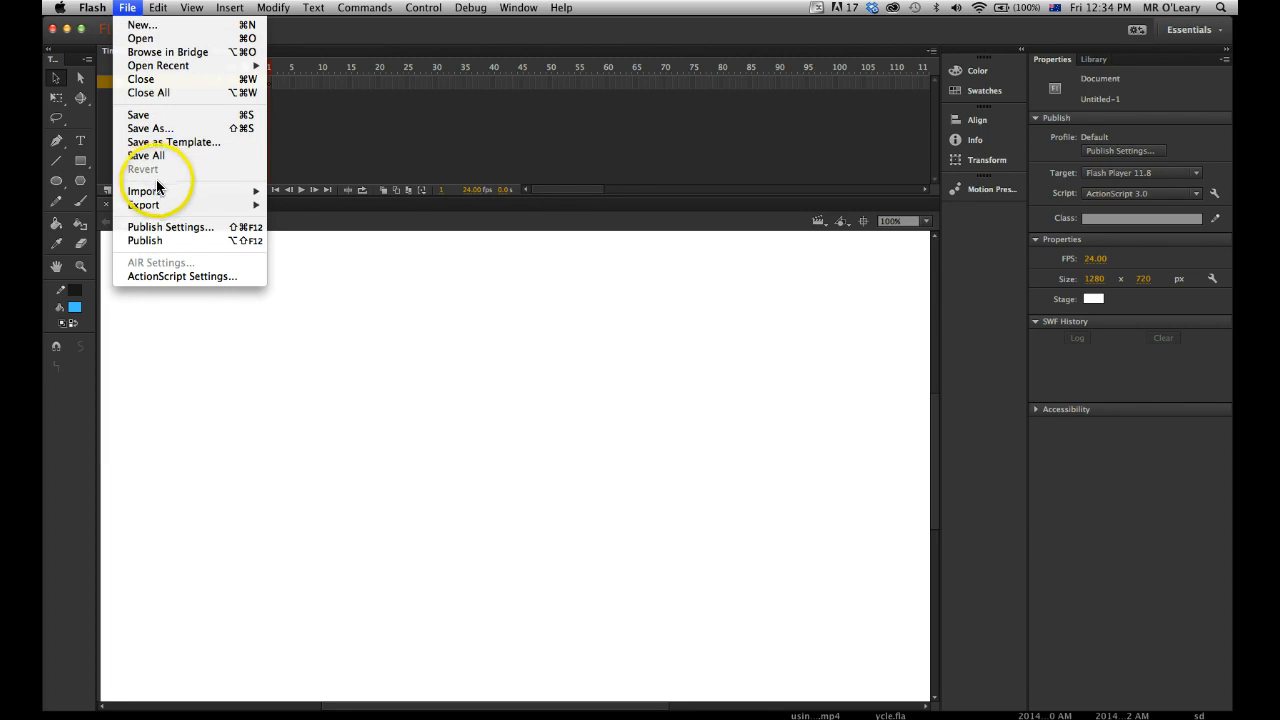
pyautogui.moveTo(152, 190)
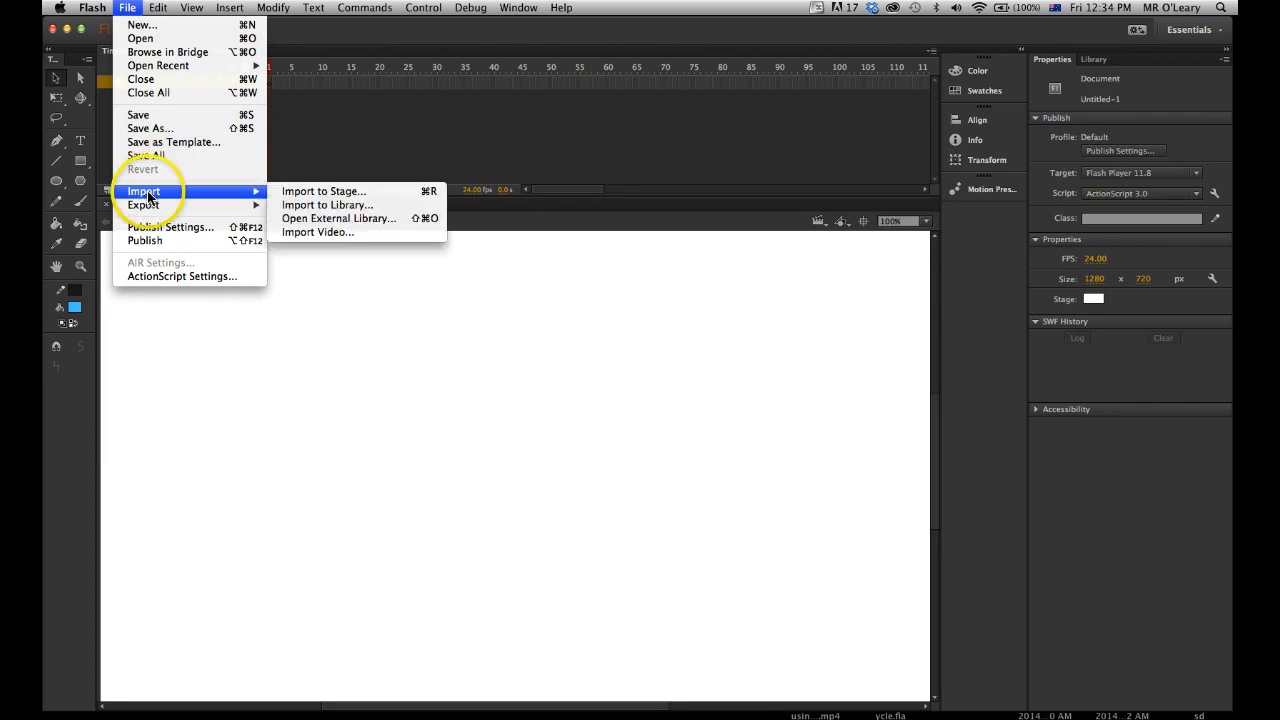
pyautogui.click(298, 206)
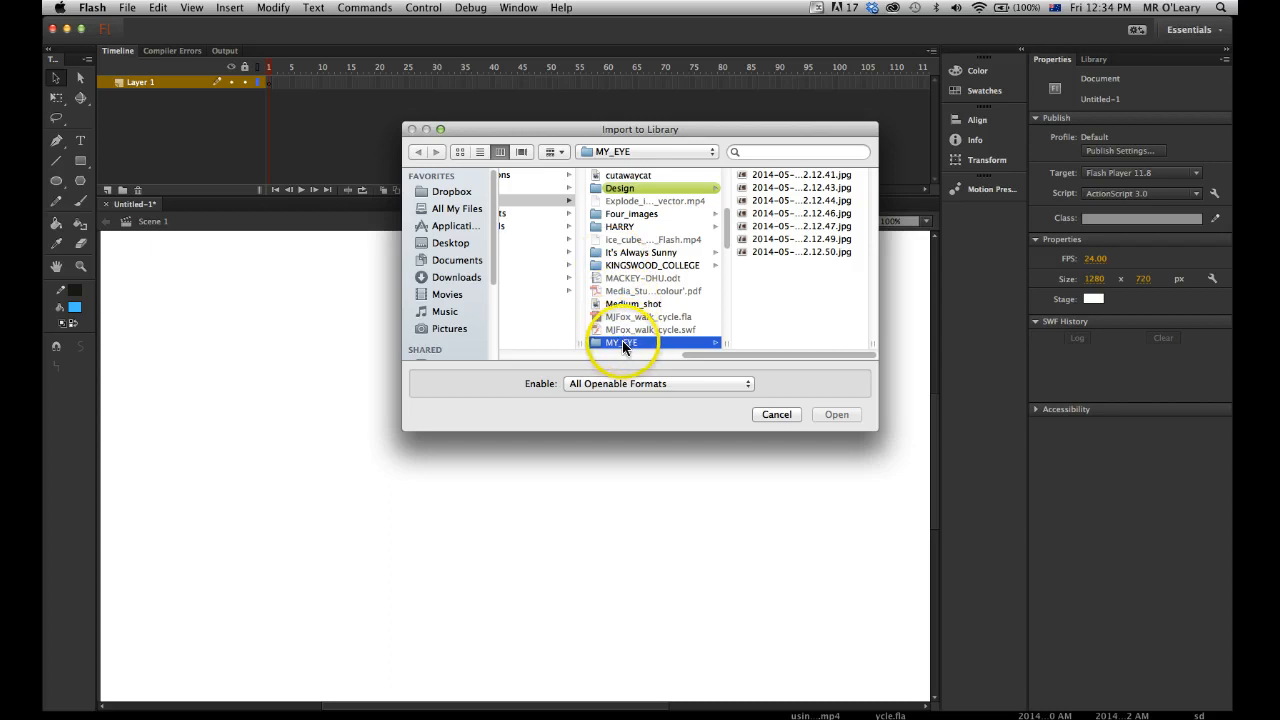
pyautogui.click(761, 176)
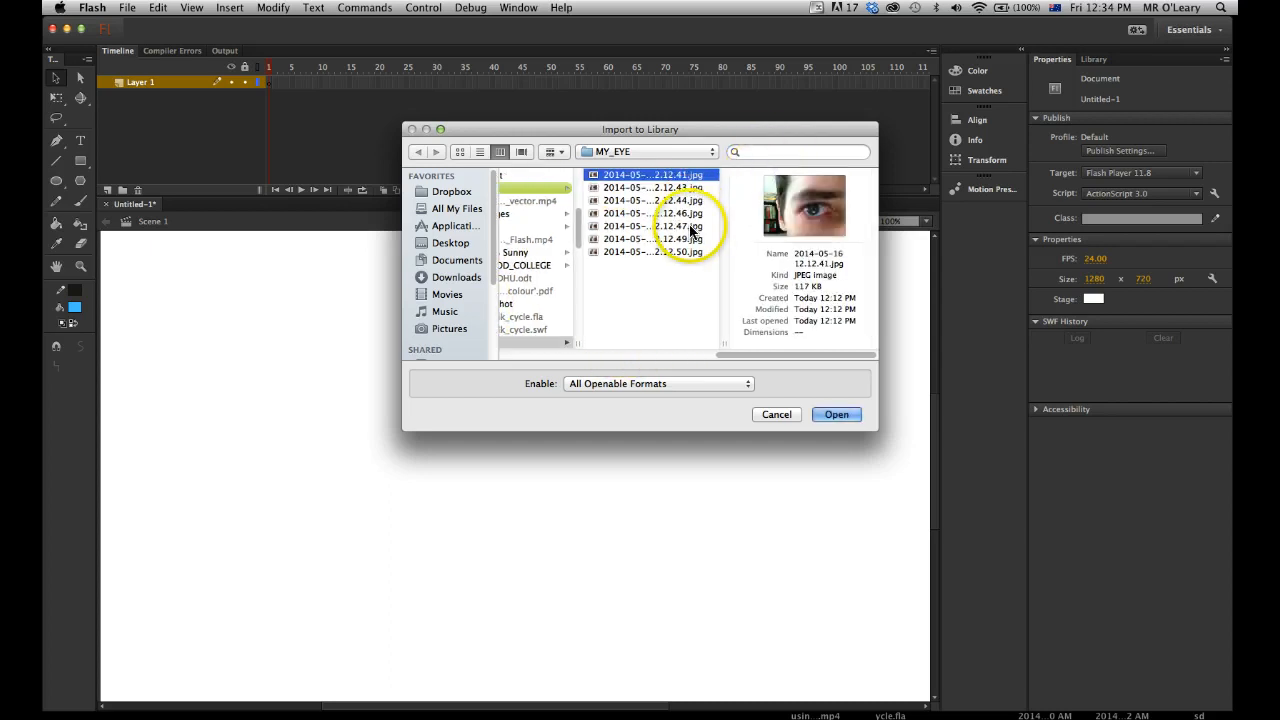
pyautogui.keyDown('shift'); pyautogui.click(626, 250); pyautogui.keyUp('shift')
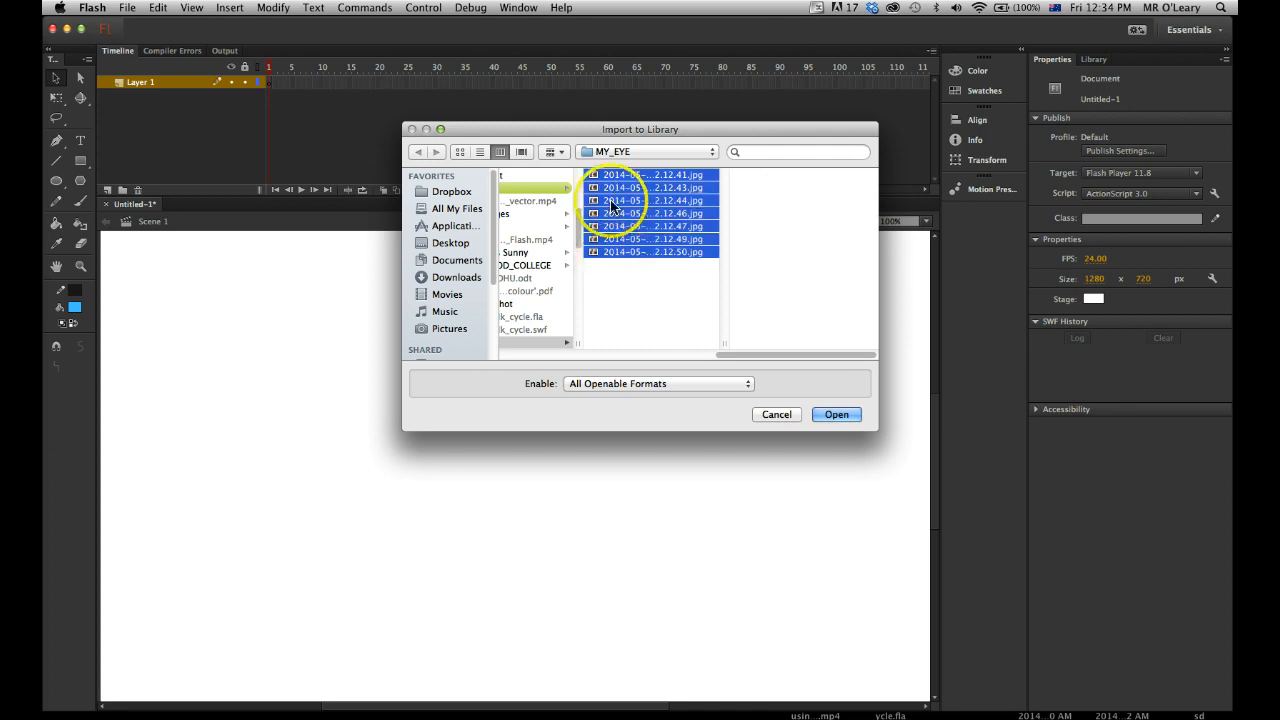
pyautogui.click(835, 414)
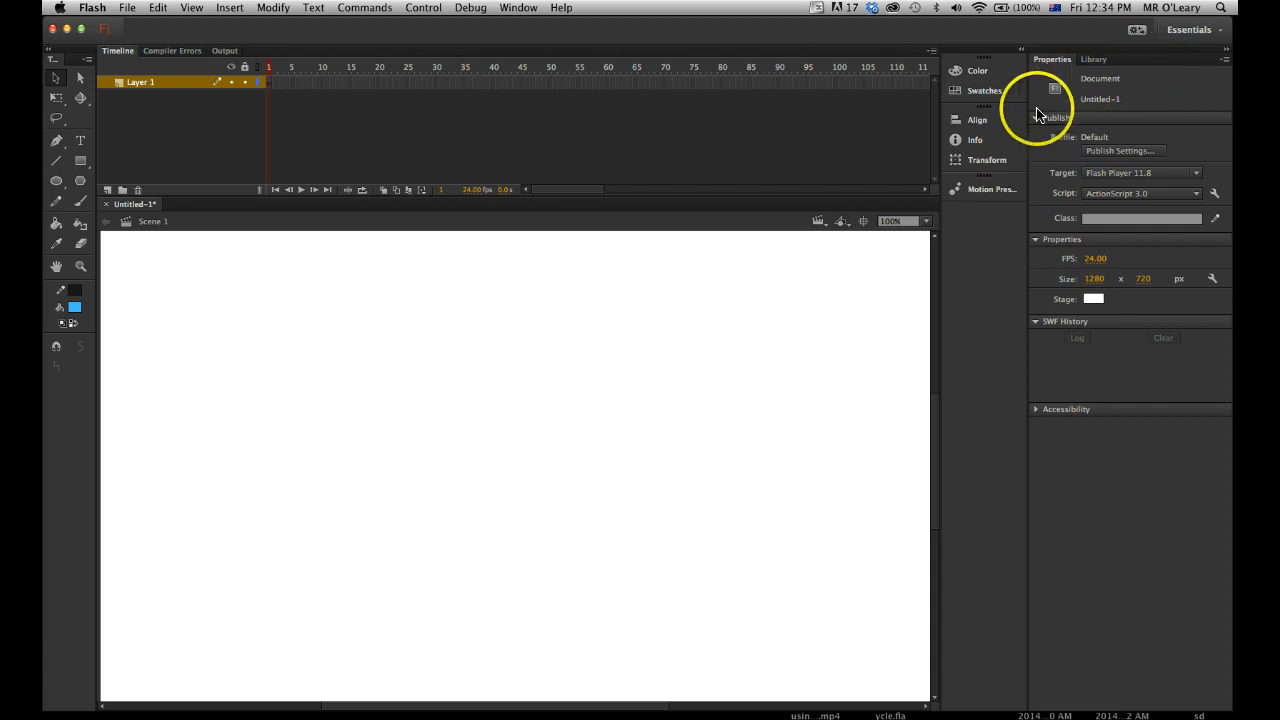
# - Examine the imported photos in the library by stepping through their previews in sequence, forward and back
pyautogui.click(1093, 62)
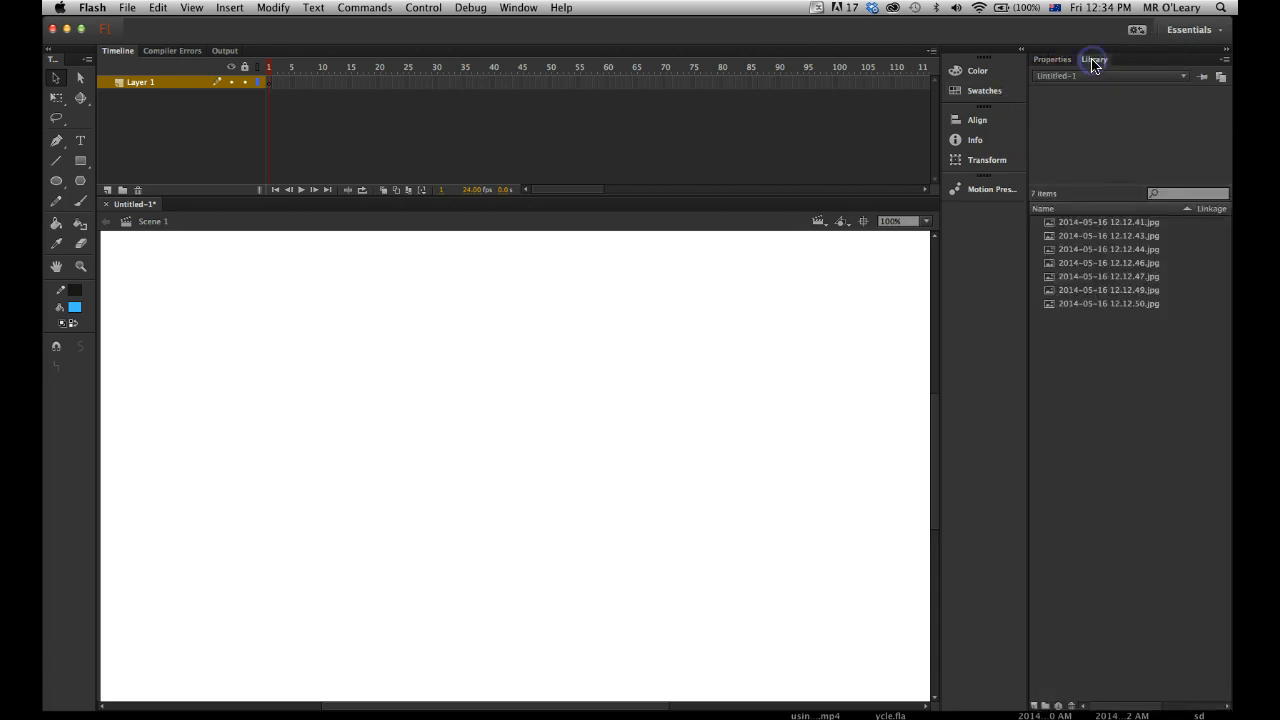
pyautogui.click(1083, 237)
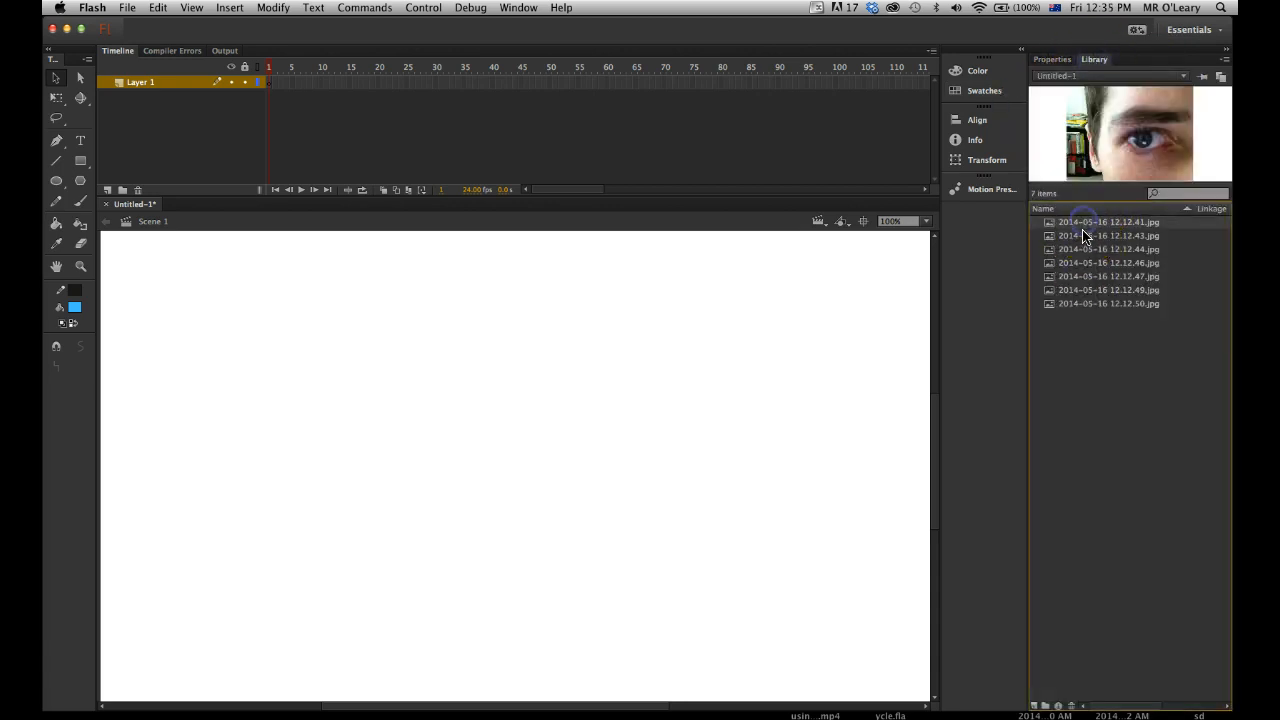
pyautogui.press('Down')
pyautogui.press('Down')
pyautogui.press('Down')
pyautogui.press('Down')
pyautogui.press('Down')
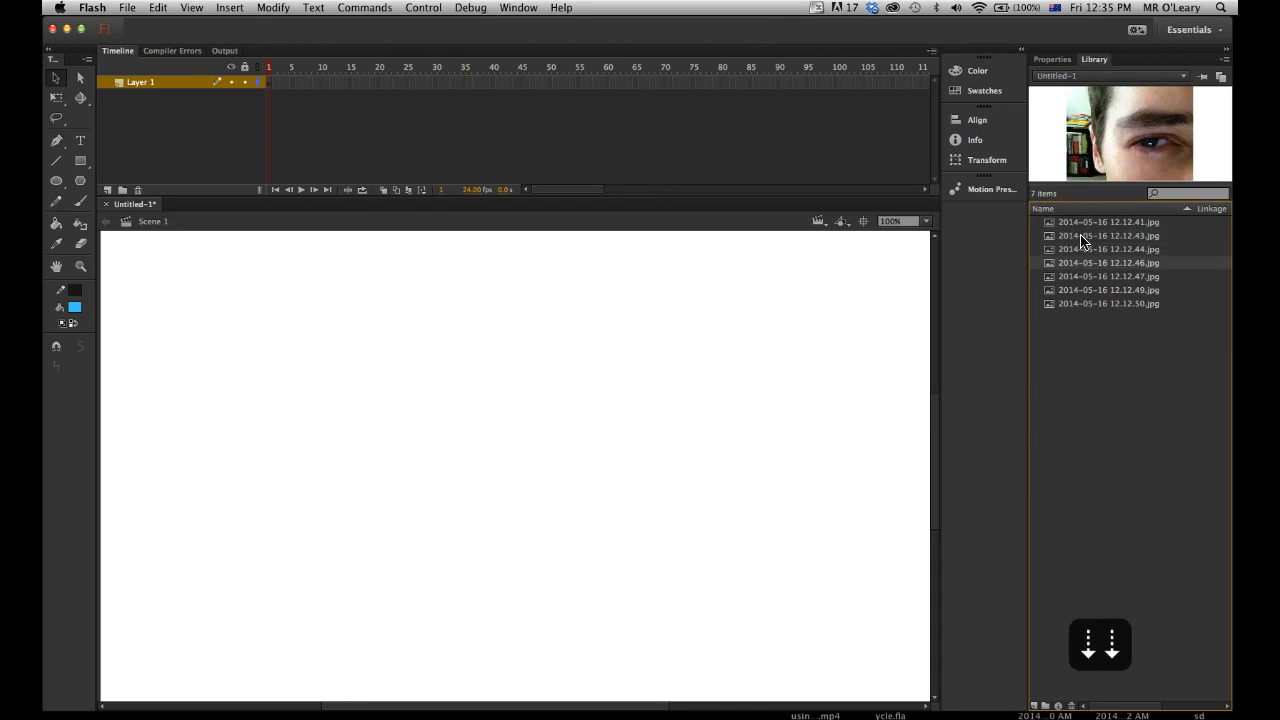
pyautogui.press('Up')
pyautogui.press('Up')
pyautogui.press('Up')
pyautogui.press('Up')
pyautogui.press('Up')
pyautogui.press('Up')
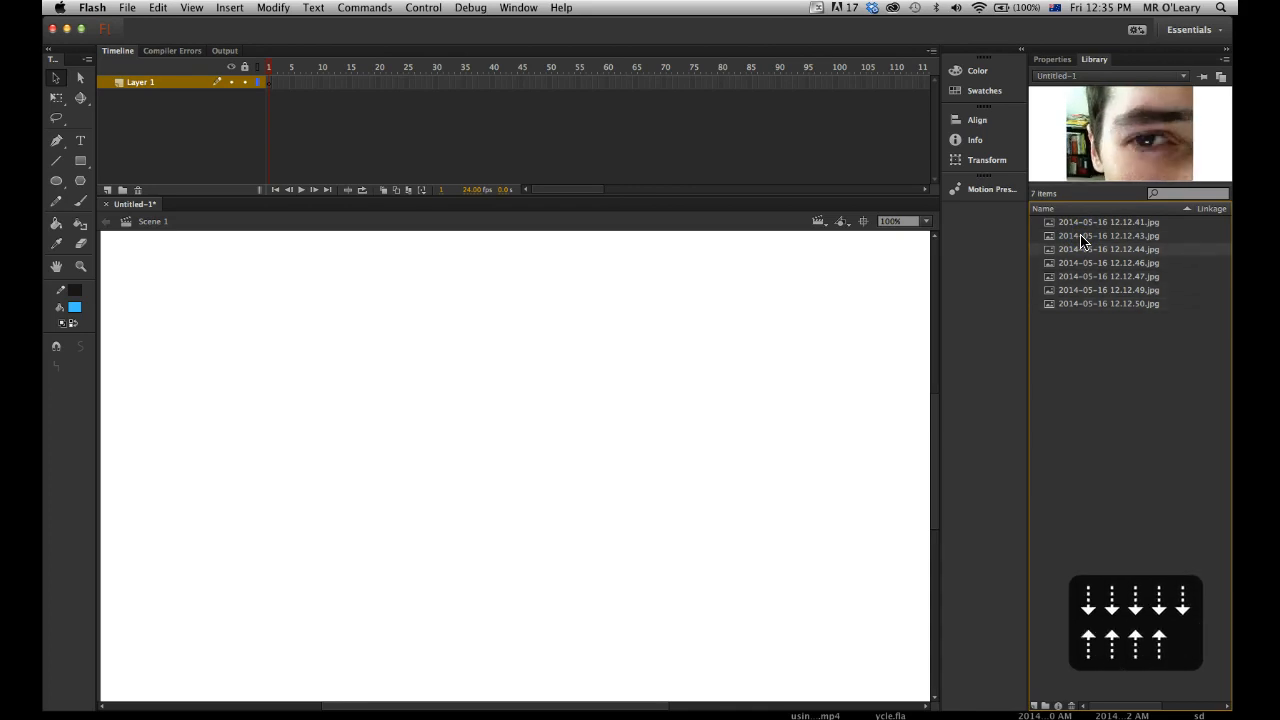
pyautogui.press('Down')
pyautogui.press('Down')
pyautogui.press('Down')
pyautogui.press('Down')
pyautogui.press('Down')
pyautogui.press('Down')
pyautogui.press('Up')
pyautogui.press('Up')
pyautogui.press('Up')
pyautogui.press('Up')
pyautogui.press('Up')
pyautogui.press('Up')
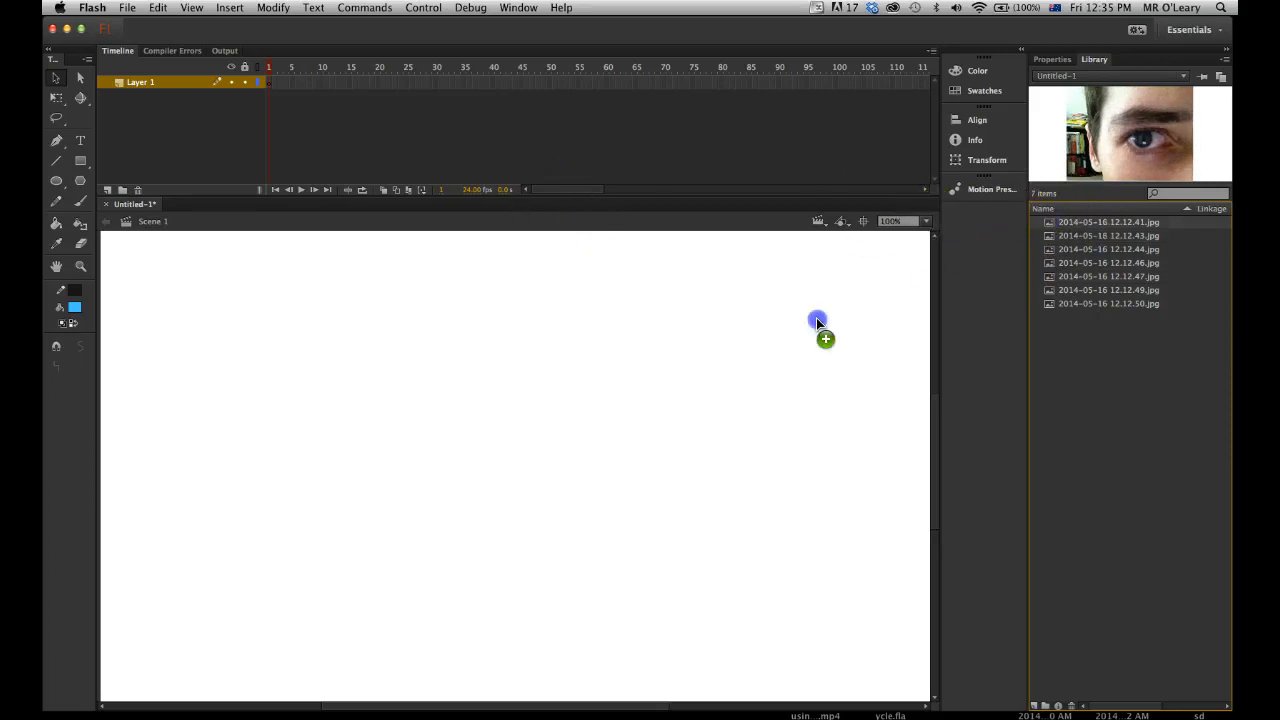
# - Place 2014-05-16 12.12.41.jpg near the middle of the stage and insert a keyframe at frame 2 of Layer 1
pyautogui.moveTo(454, 452); pyautogui.dragTo(491, 455)
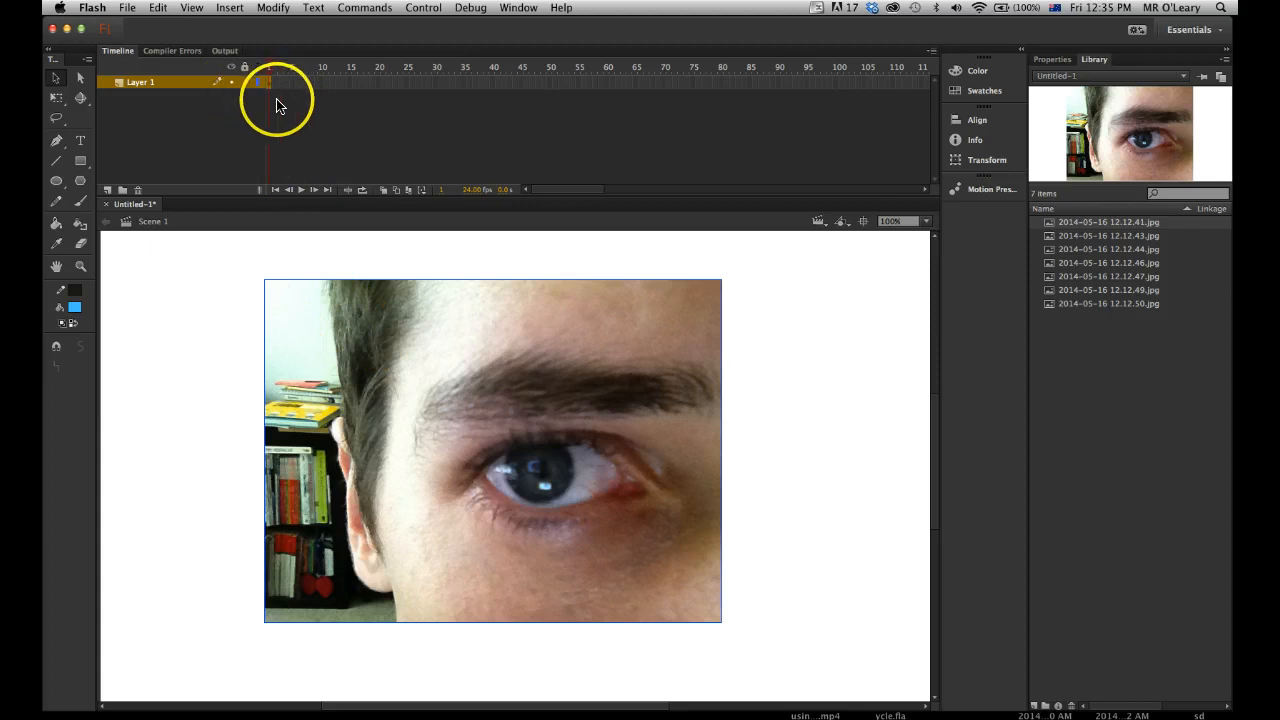
pyautogui.press('F6')
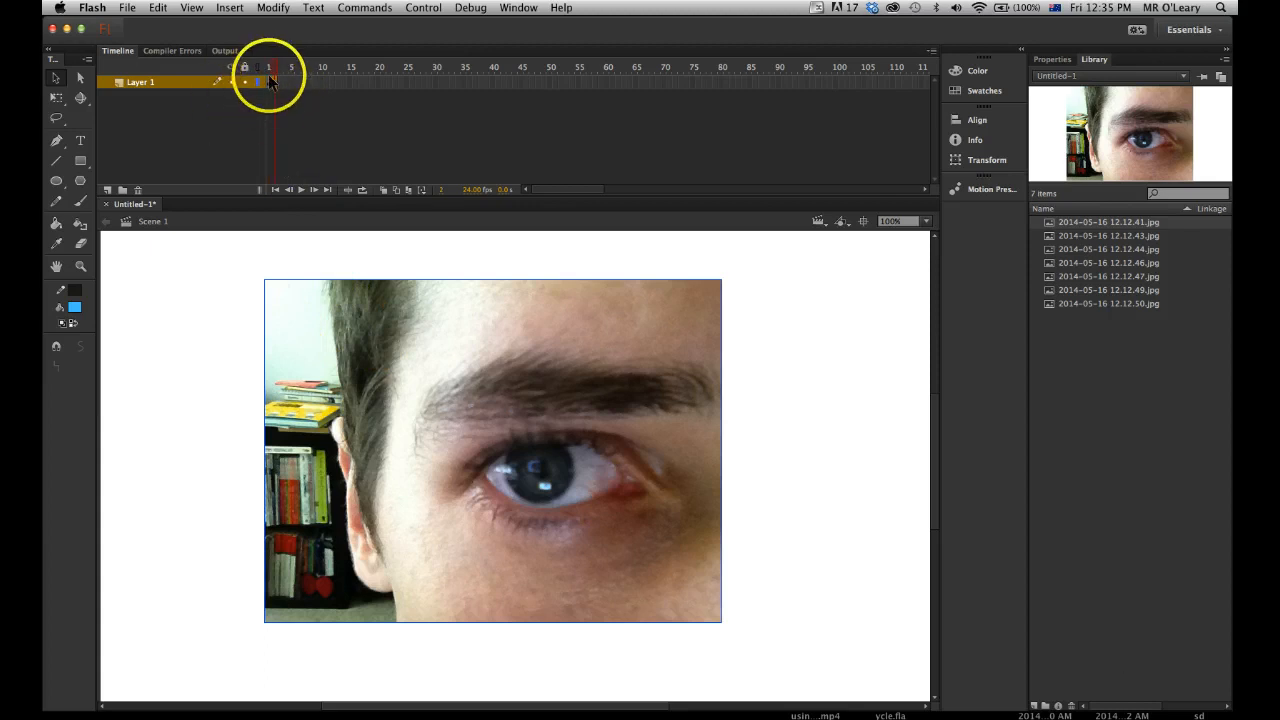
# - Swap the bitmap in frame 2 of Layer 1 for 2014-05-16 12.12.43.jpg
pyautogui.click(273, 70)
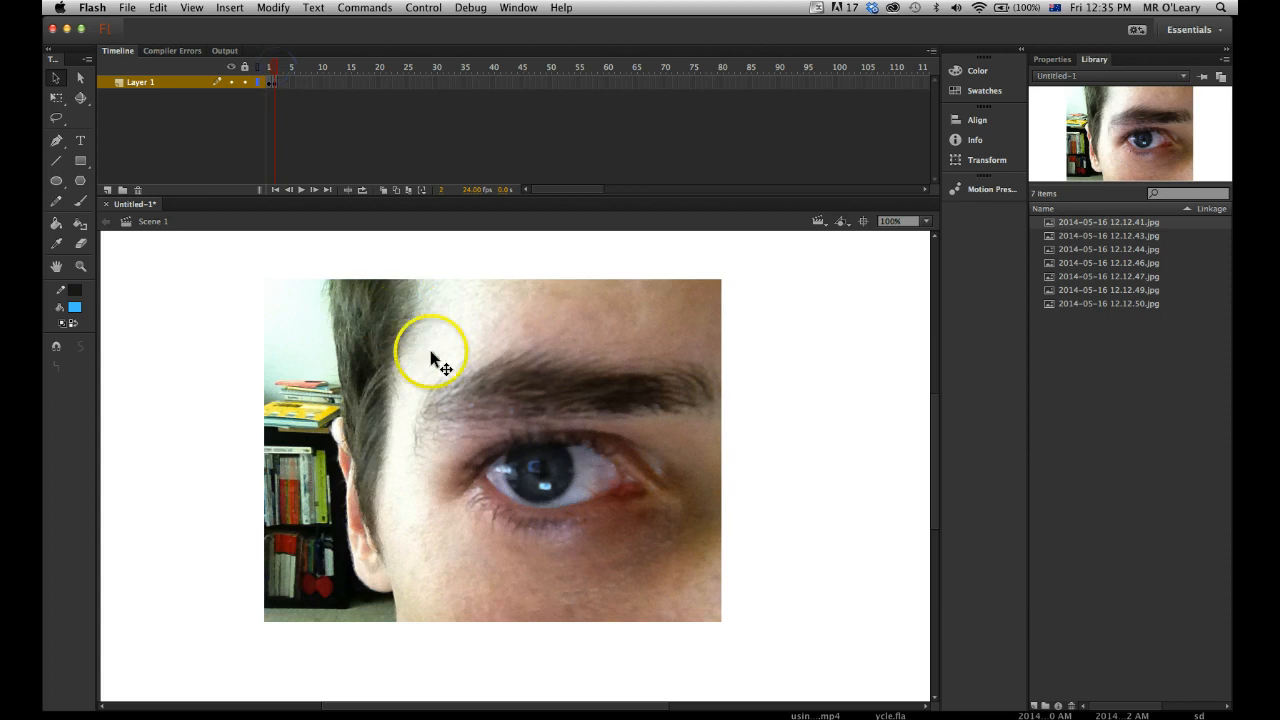
pyautogui.rightClick(469, 390)
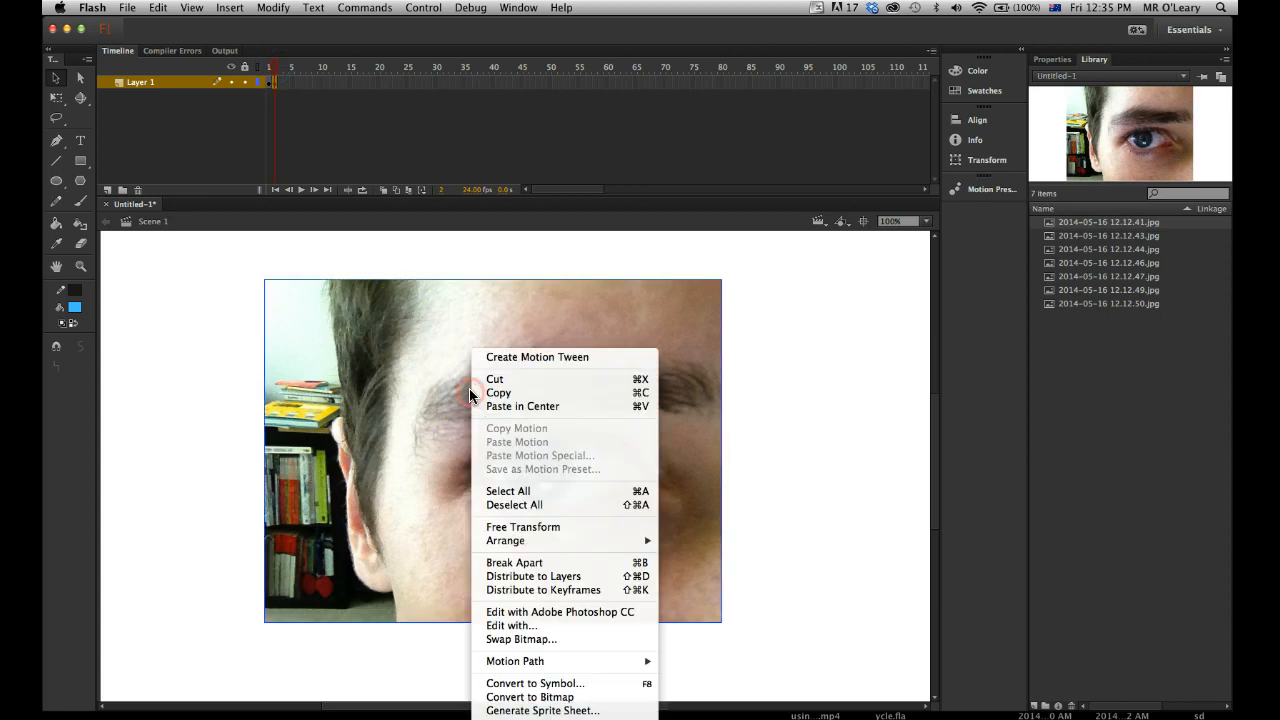
pyautogui.click(522, 639)
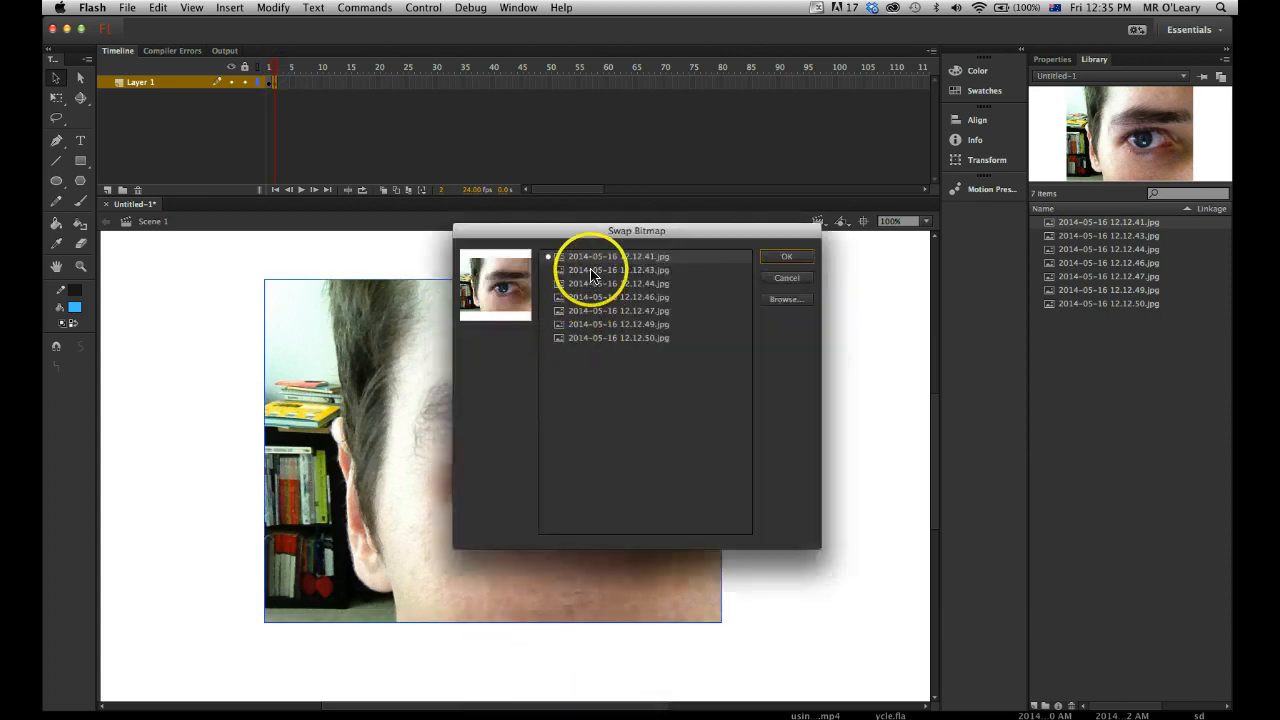
pyautogui.click(592, 272)
pyautogui.click(786, 256)
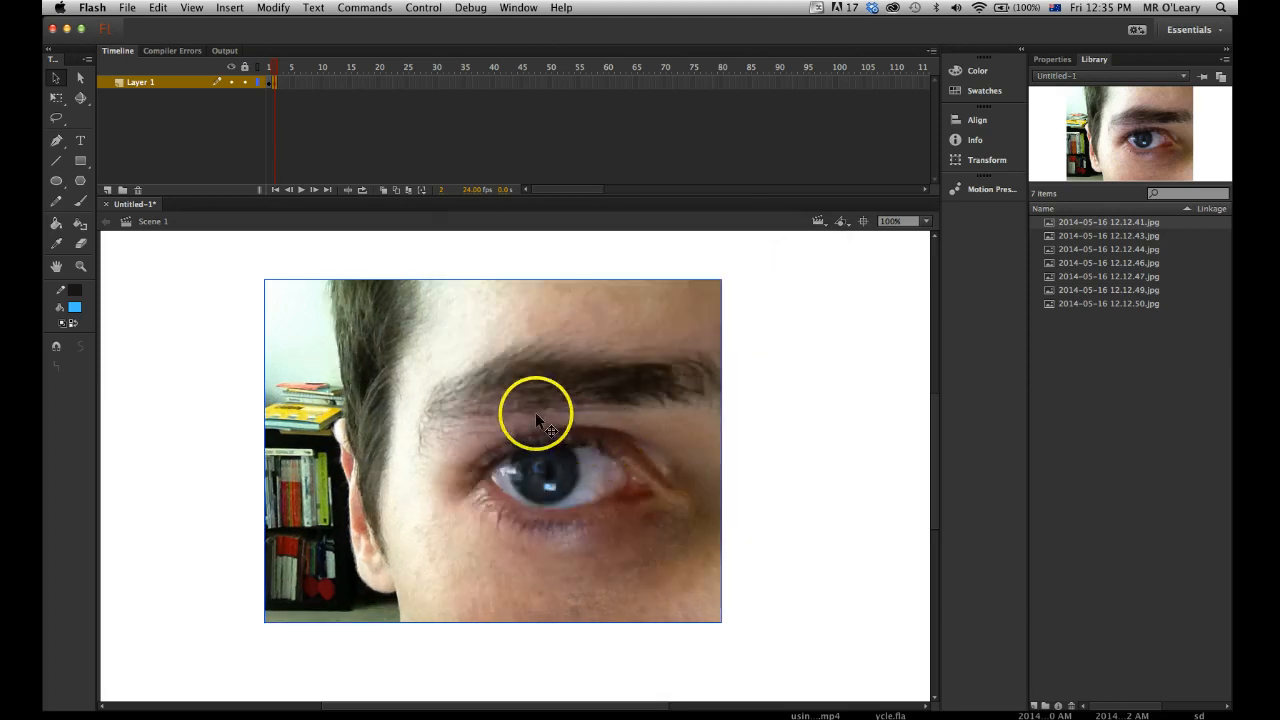
# - Insert a keyframe at frame 3 and swap its bitmap for 2014-05-16 12.12.44.jpg
pyautogui.press('F6')
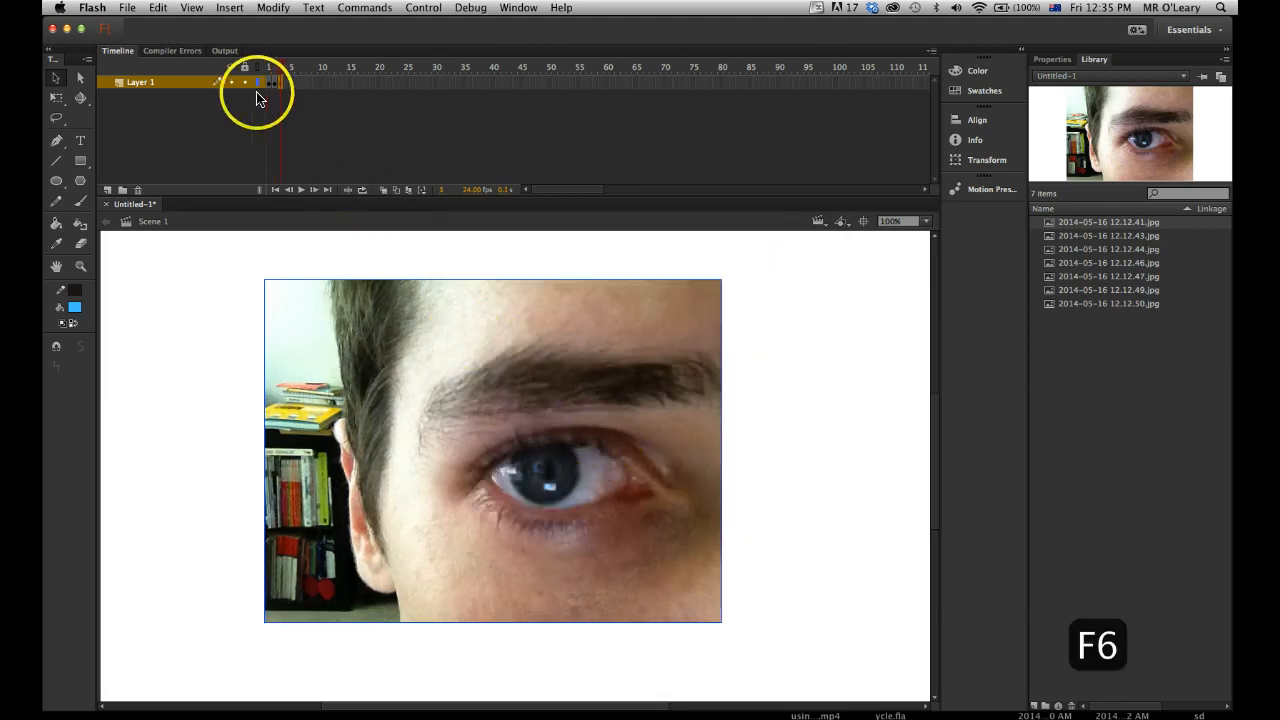
pyautogui.rightClick(505, 445)
pyautogui.click(557, 639)
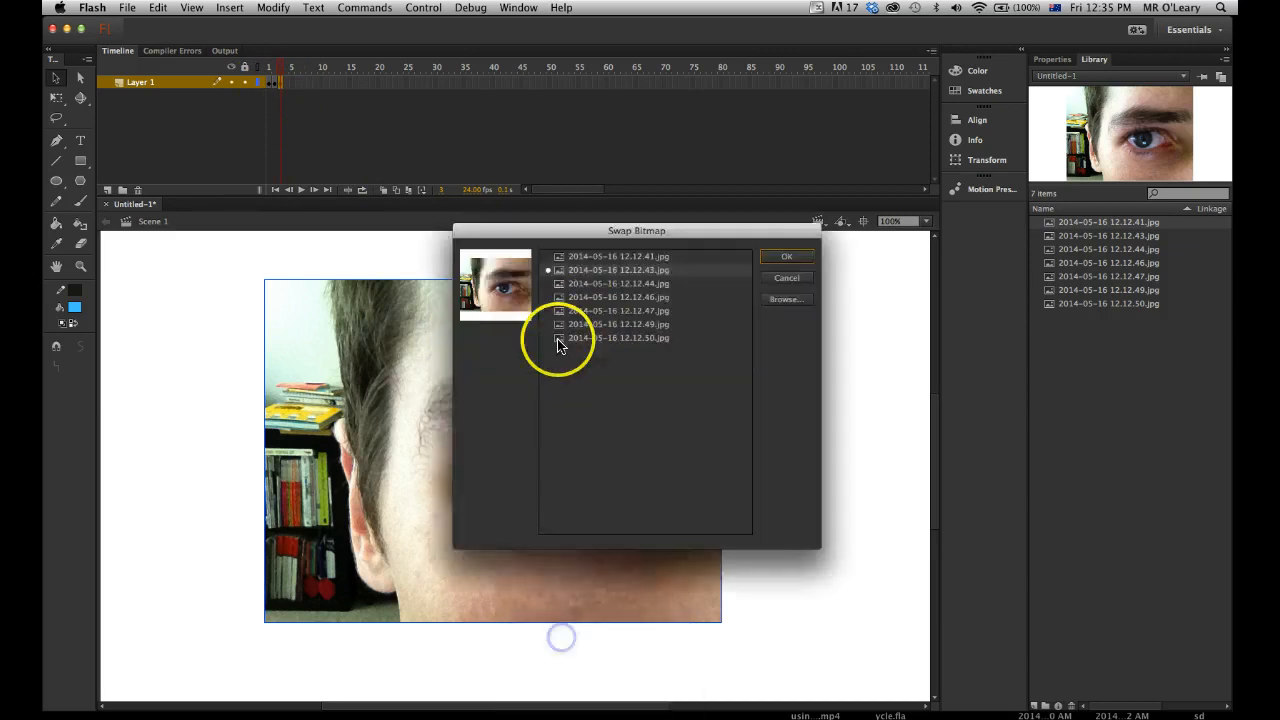
pyautogui.click(601, 285)
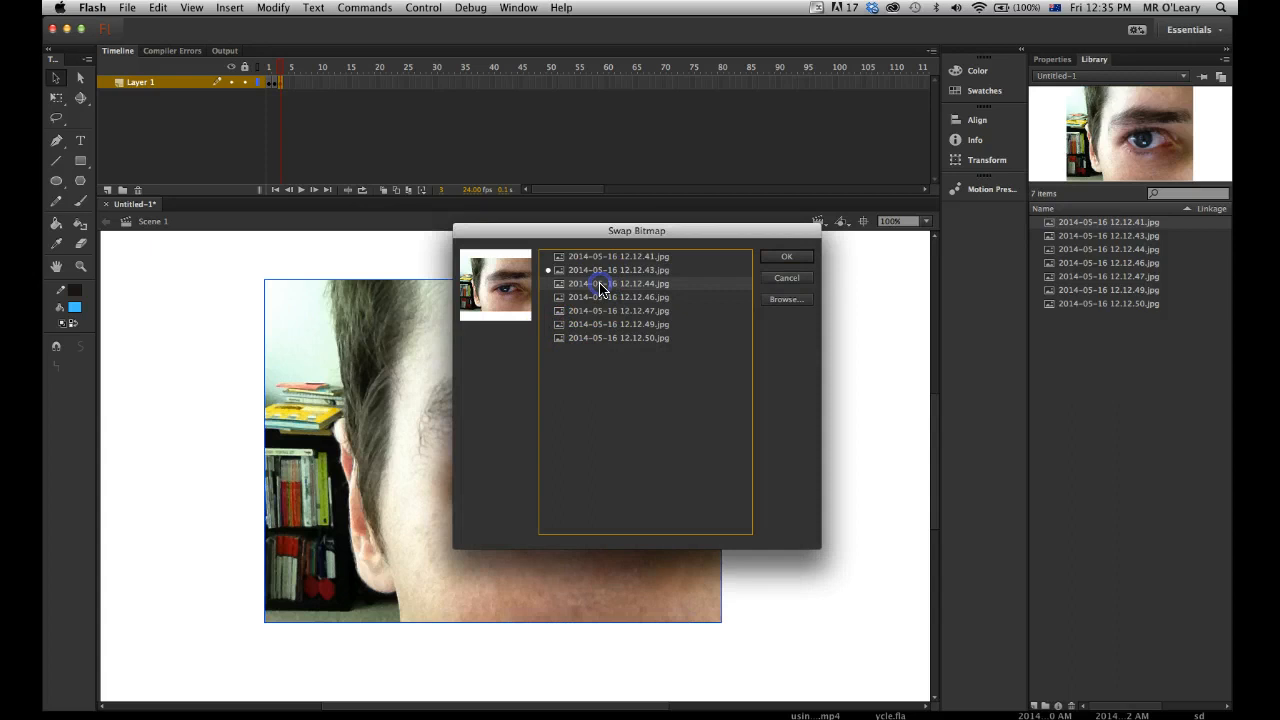
pyautogui.click(788, 258)
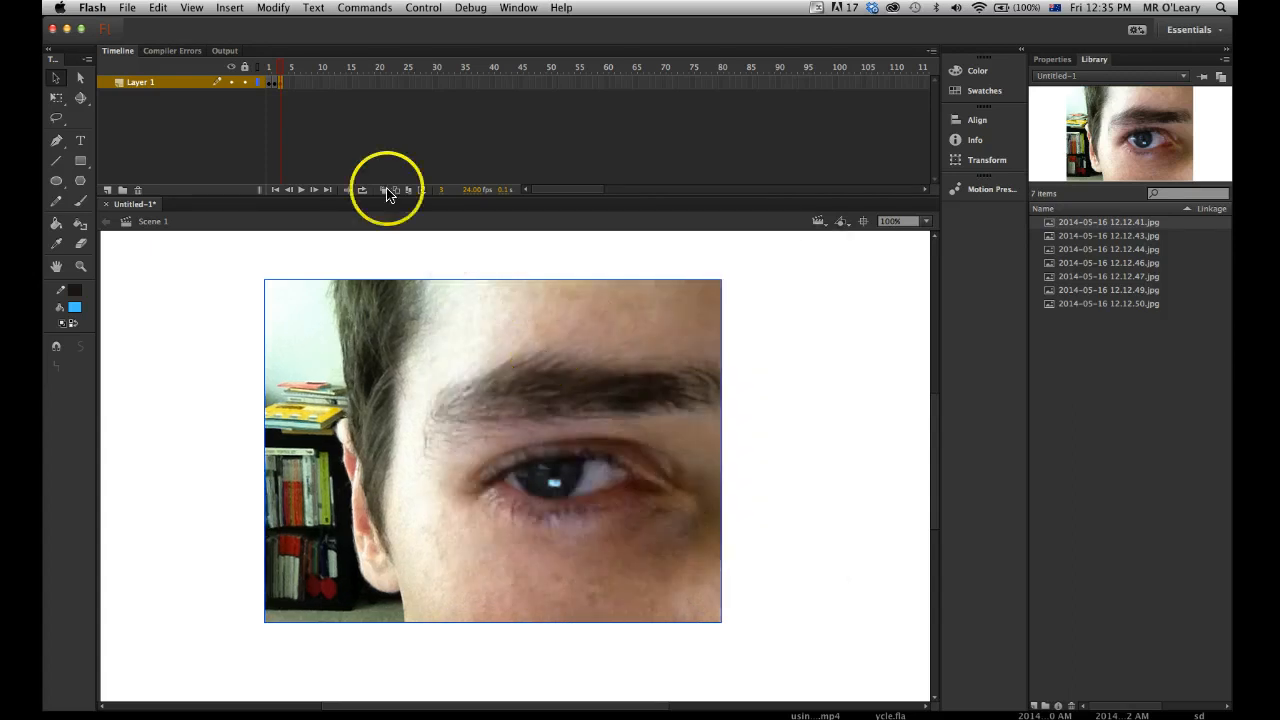
# - Insert a keyframe at frame 4 and swap its bitmap for 2014-05-16 12.12.46.jpg
pyautogui.press('F6')
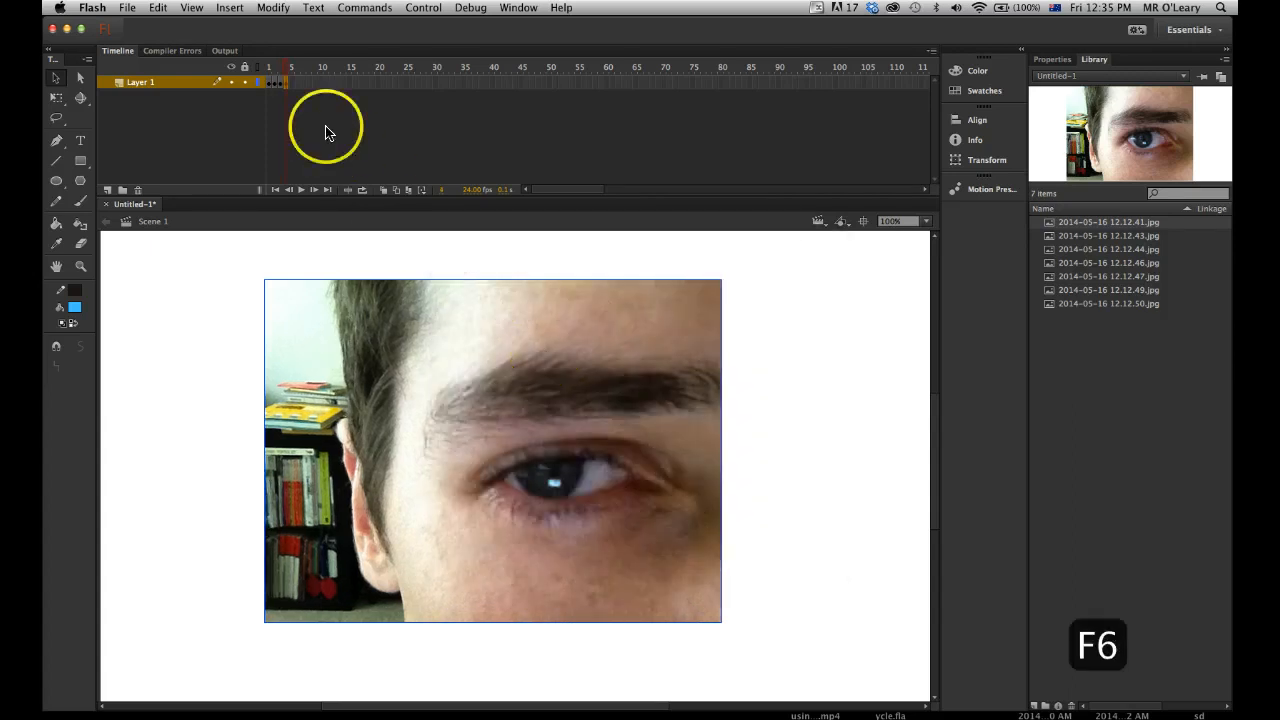
pyautogui.rightClick(488, 424)
pyautogui.click(541, 639)
pyautogui.click(612, 298)
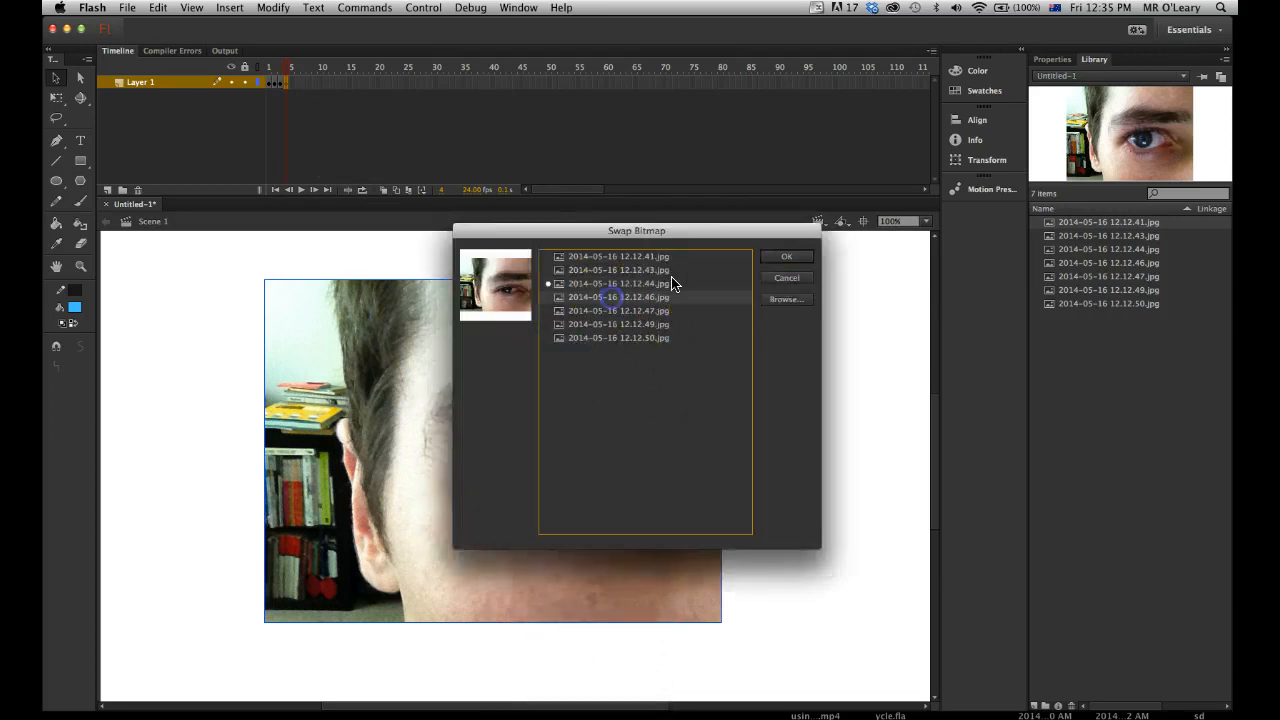
pyautogui.click(772, 257)
# - Insert a keyframe at frame 5 and swap its bitmap for 2014-05-16 12.12.47.jpg
pyautogui.press('F6')
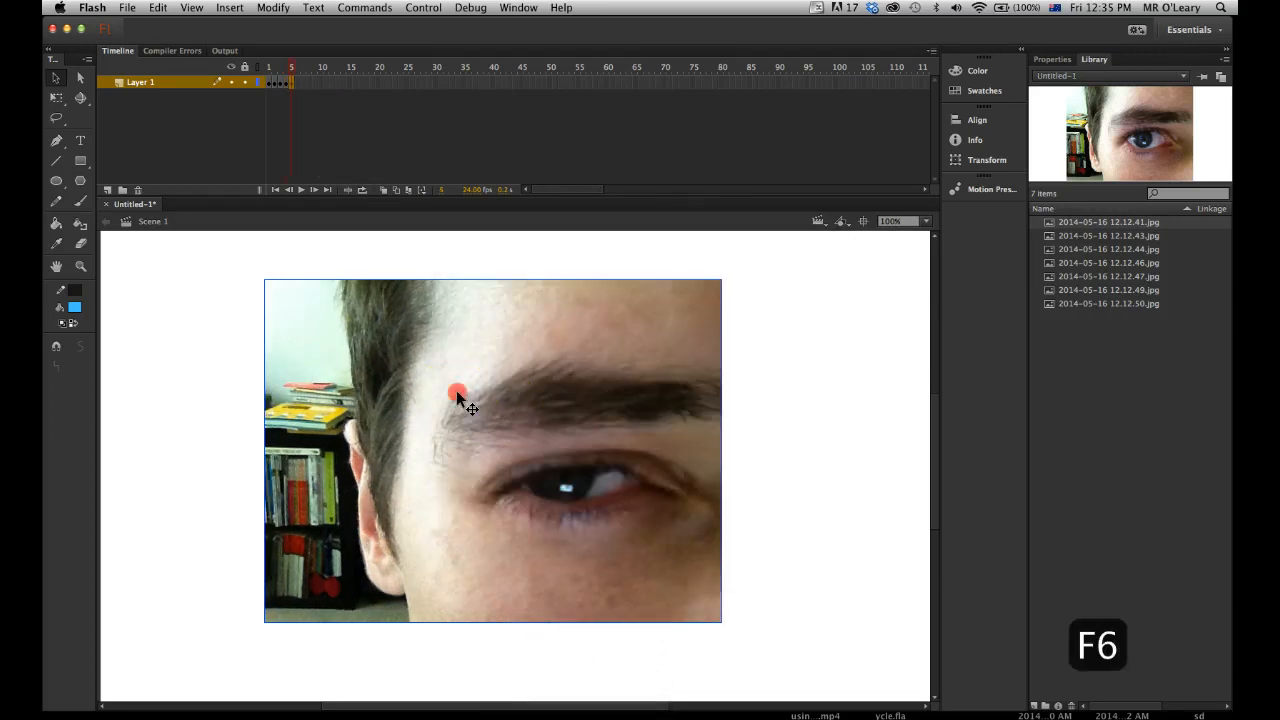
pyautogui.rightClick(457, 397)
pyautogui.click(488, 636)
pyautogui.click(585, 311)
pyautogui.click(780, 257)
# - Insert a keyframe at frame 6 and swap its bitmap for 2014-05-16 12.12.49.jpg
pyautogui.press('F6')
pyautogui.rightClick(505, 410)
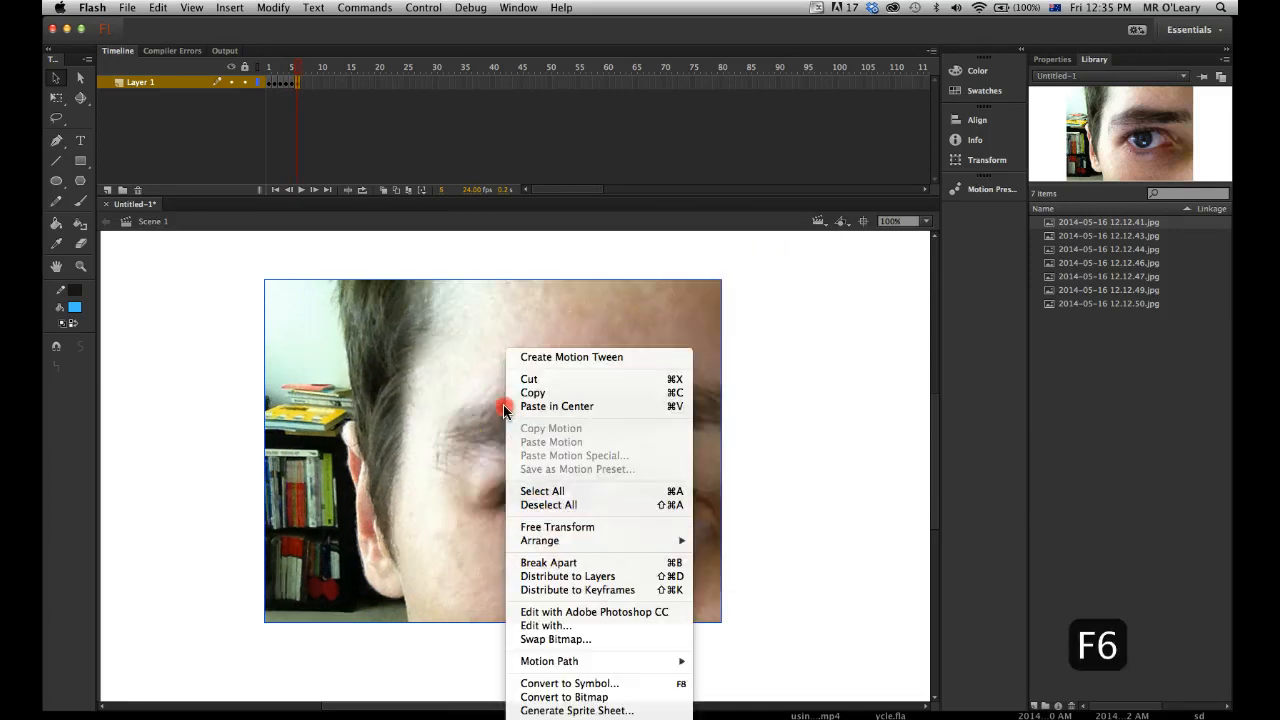
pyautogui.click(552, 646)
pyautogui.click(563, 324)
pyautogui.click(787, 257)
# - Insert a keyframe at frame 7 and swap its bitmap for 2014-05-16 12.12.50.jpg
pyautogui.press('F6')
pyautogui.rightClick(533, 358)
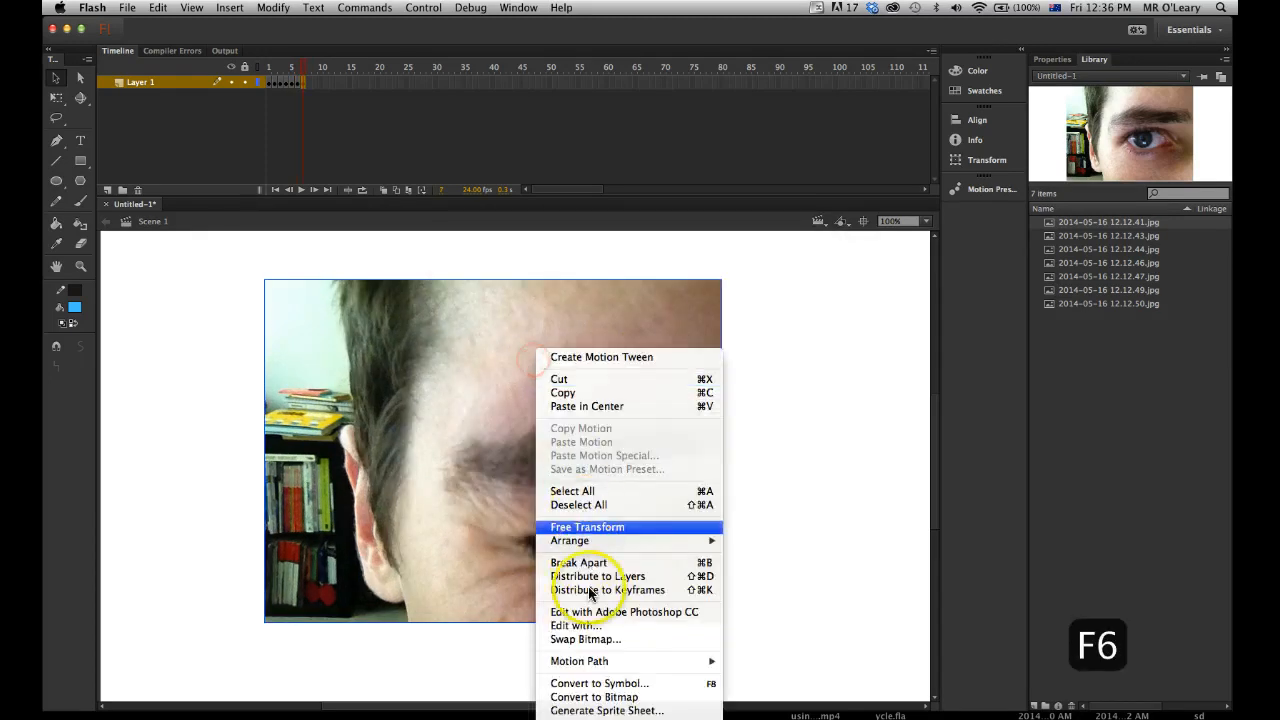
pyautogui.click(580, 638)
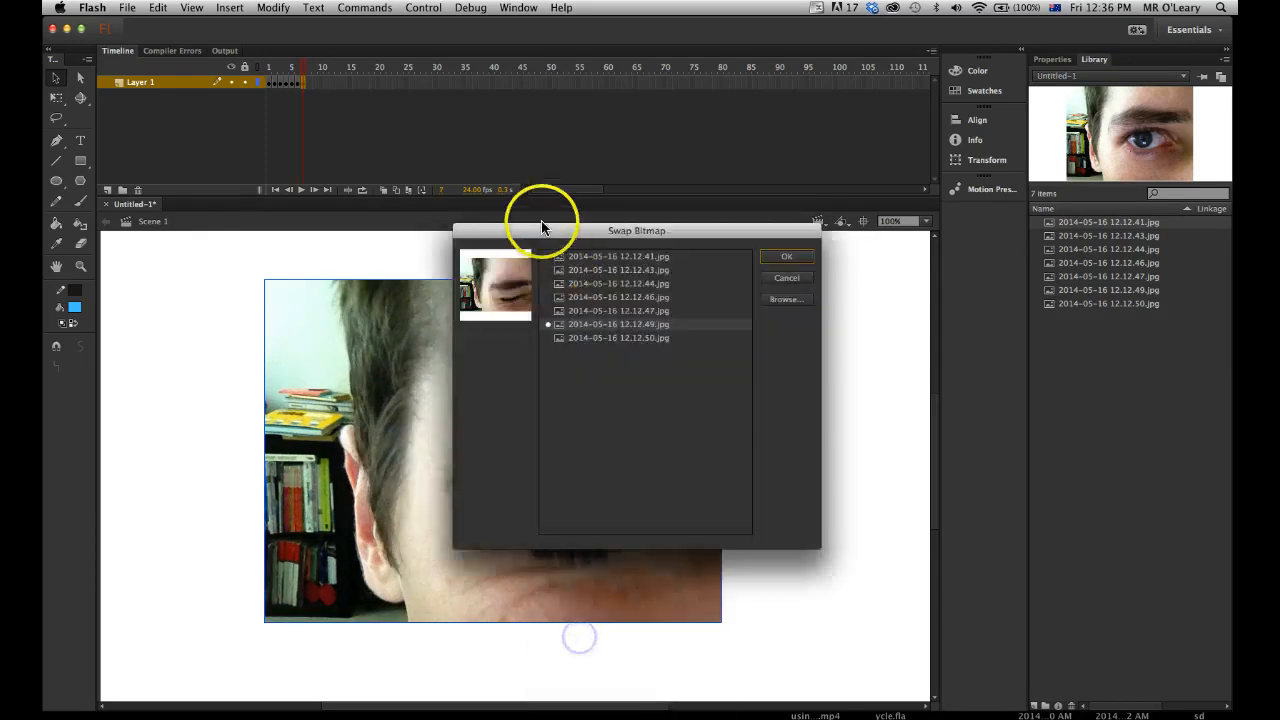
pyautogui.click(580, 338)
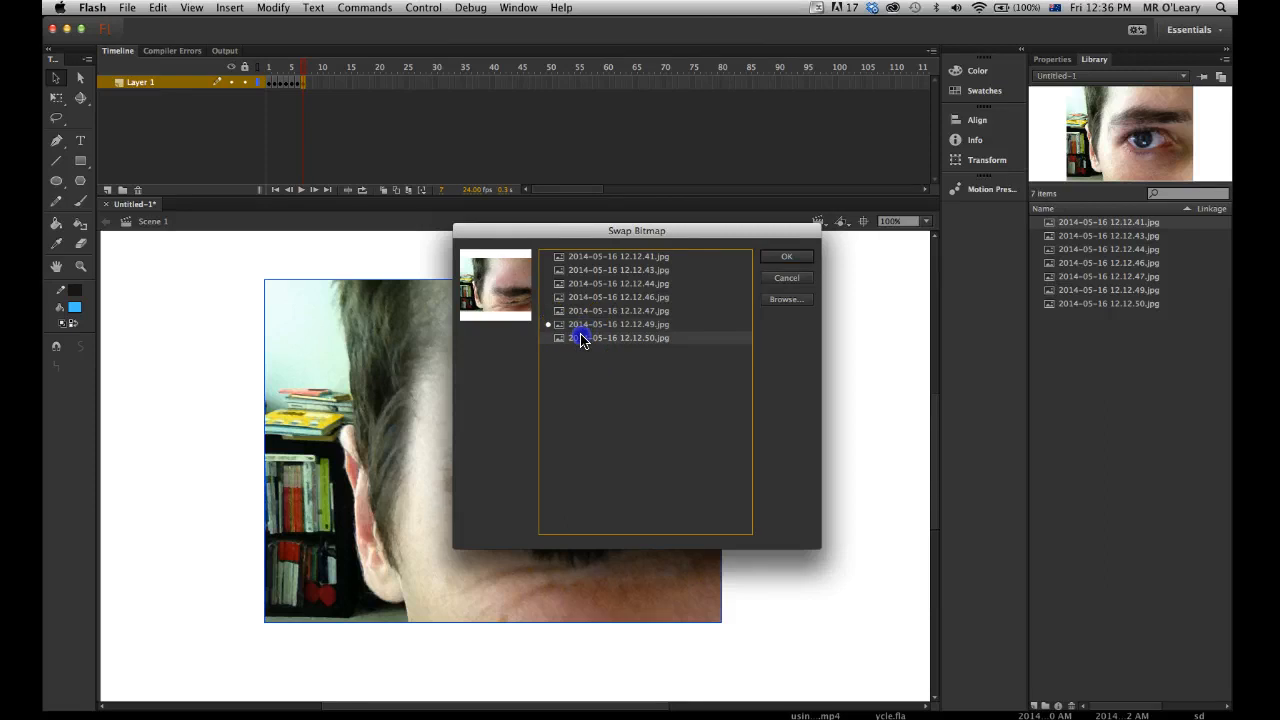
pyautogui.click(788, 258)
# - Return to frame 1, add a new layer above Layer 1 and brush a blue guide circle around the pupil
pyautogui.moveTo(300, 72)
pyautogui.mouseDown()
pyautogui.moveTo(251, 57)
pyautogui.moveTo(278, 70)
pyautogui.mouseUp()
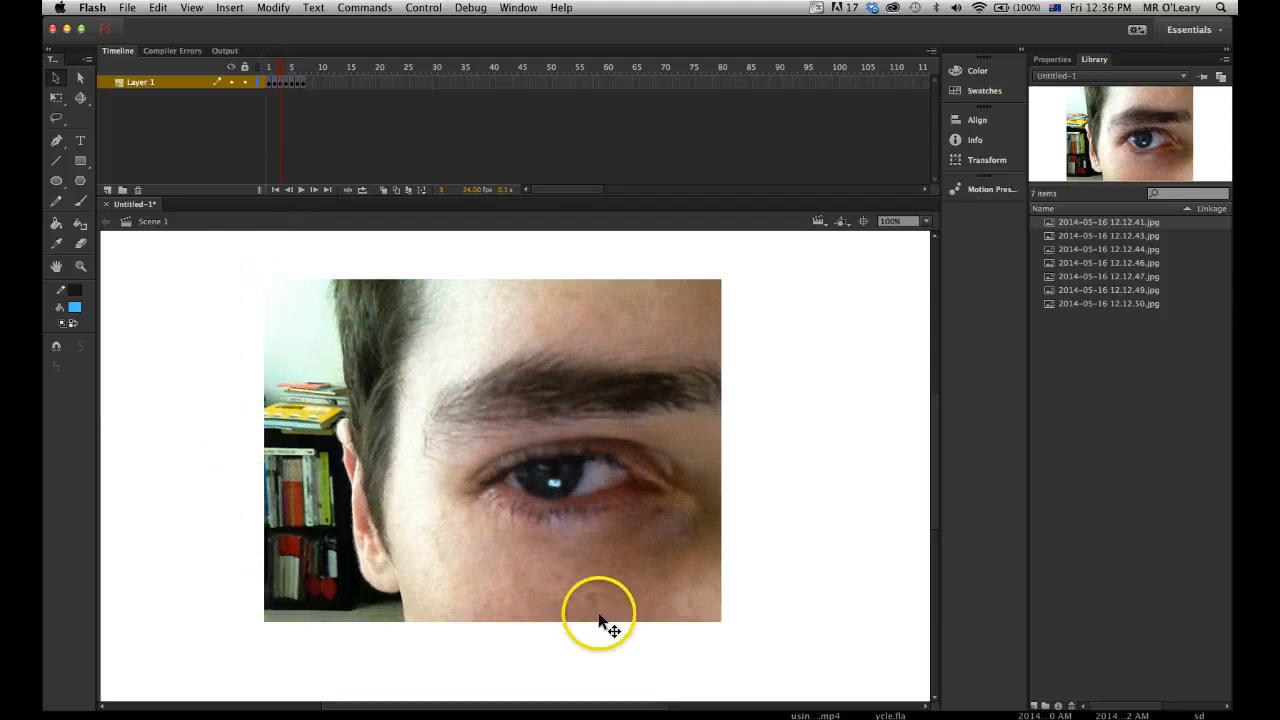
pyautogui.moveTo(284, 66); pyautogui.dragTo(262, 89)
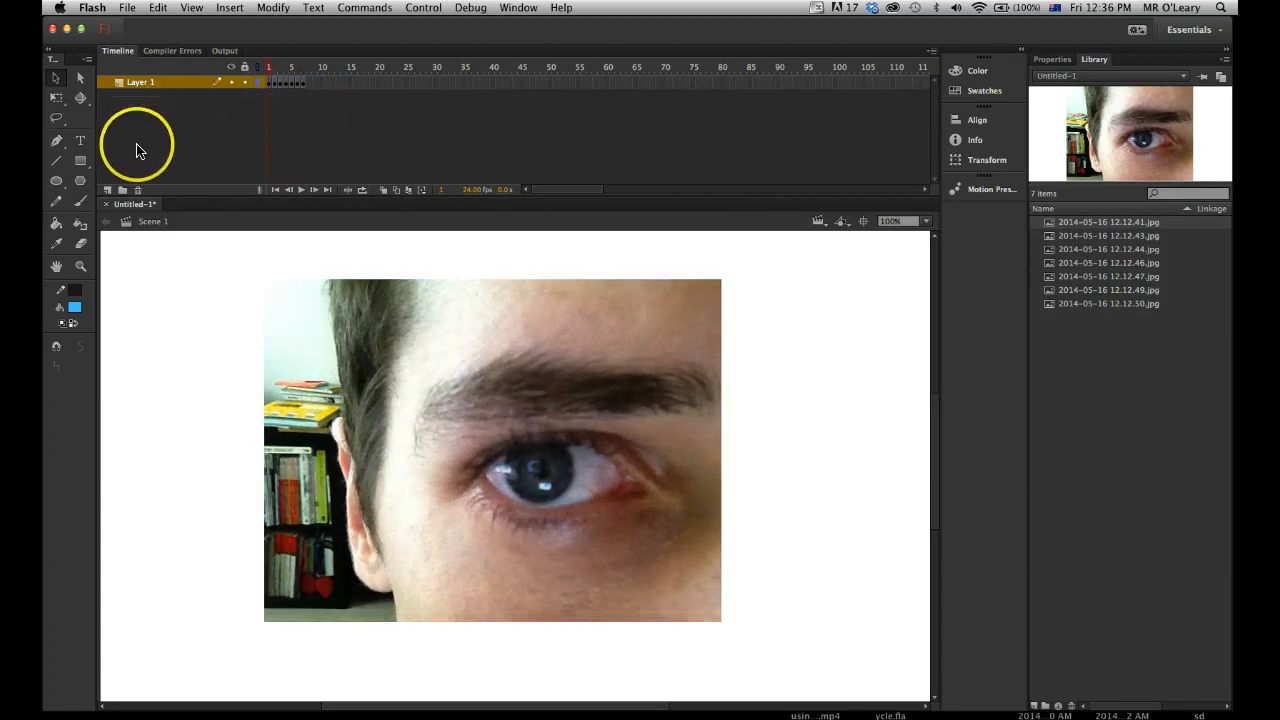
pyautogui.click(107, 190)
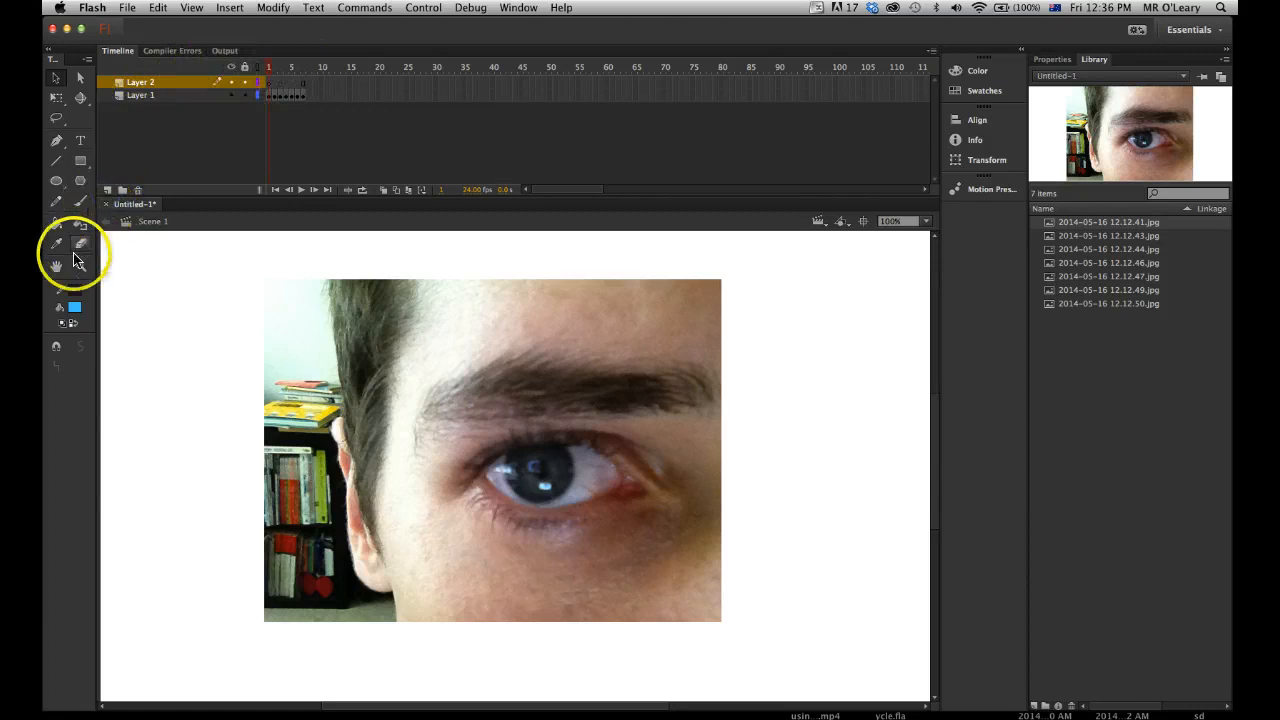
pyautogui.click(82, 203)
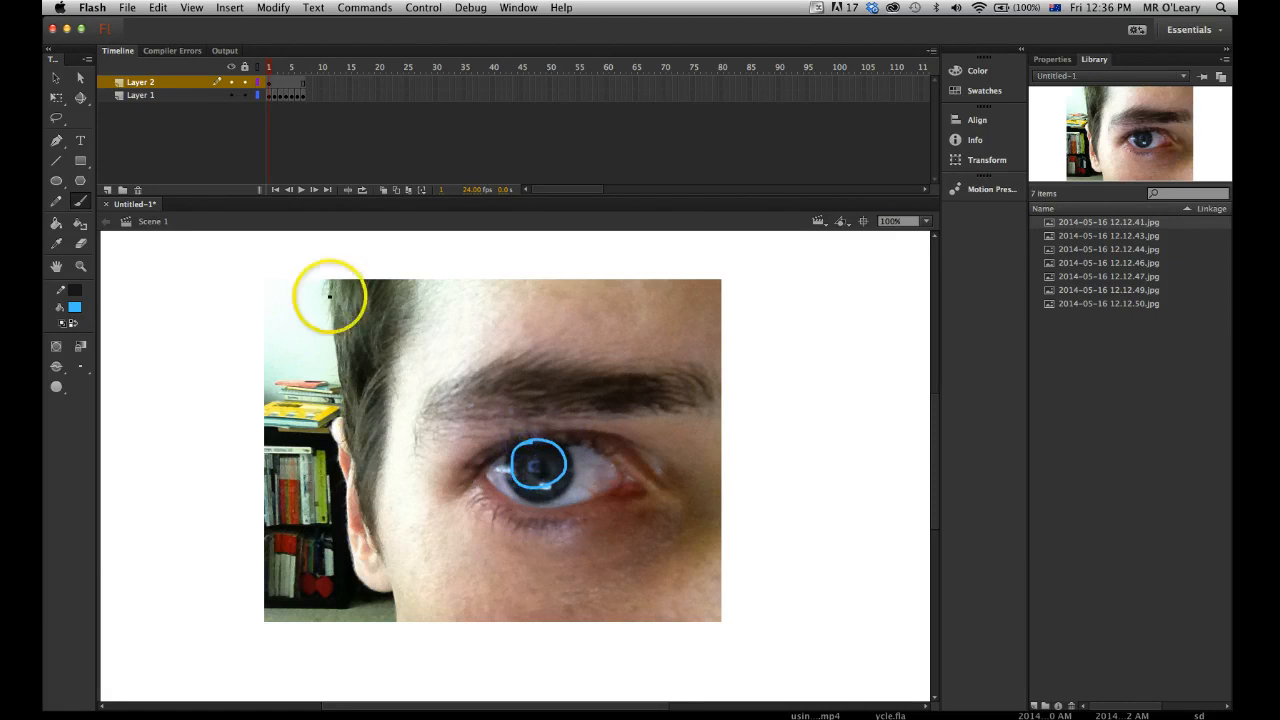
# - Move the photo in frame 2 of Layer 1 slightly up and left so the pupil fits the blue guide circle
pyautogui.click(274, 95)
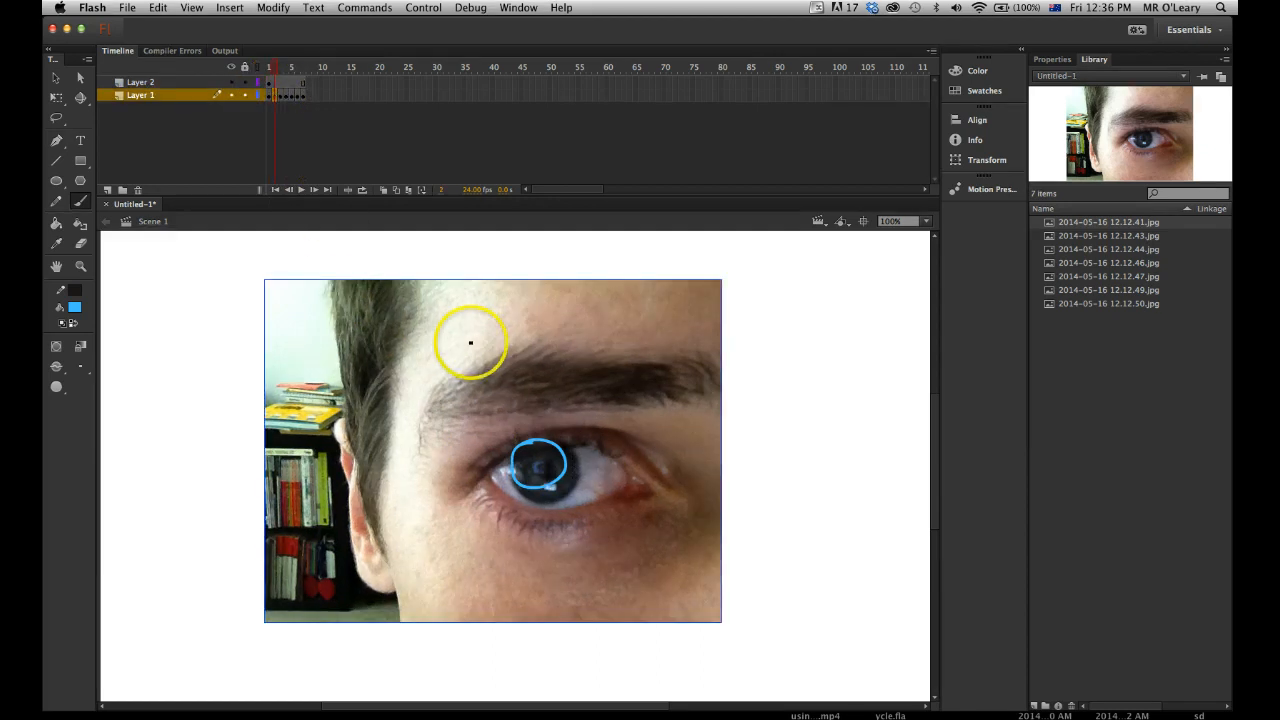
pyautogui.press('v')
pyautogui.moveTo(606, 390); pyautogui.dragTo(602, 383)
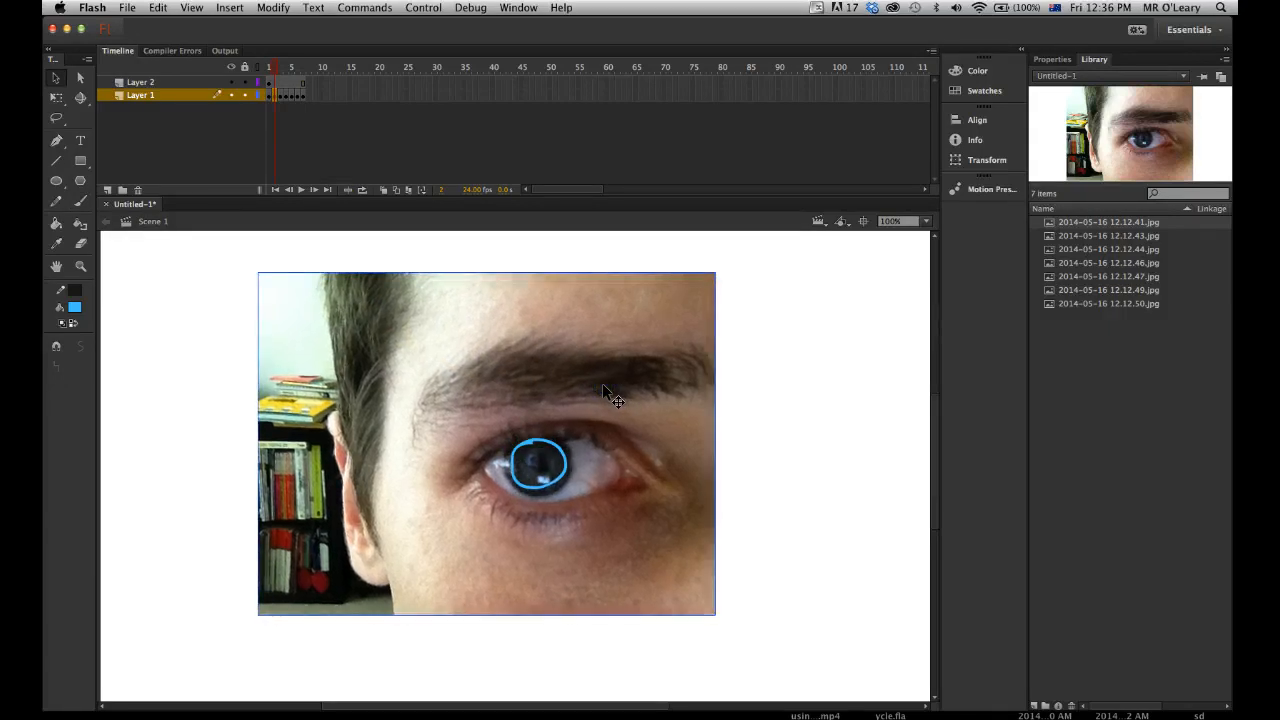
# - Compare the eye's position against the guide circle by flipping between frames 2 and 3
pyautogui.press('.')
pyautogui.press(',')
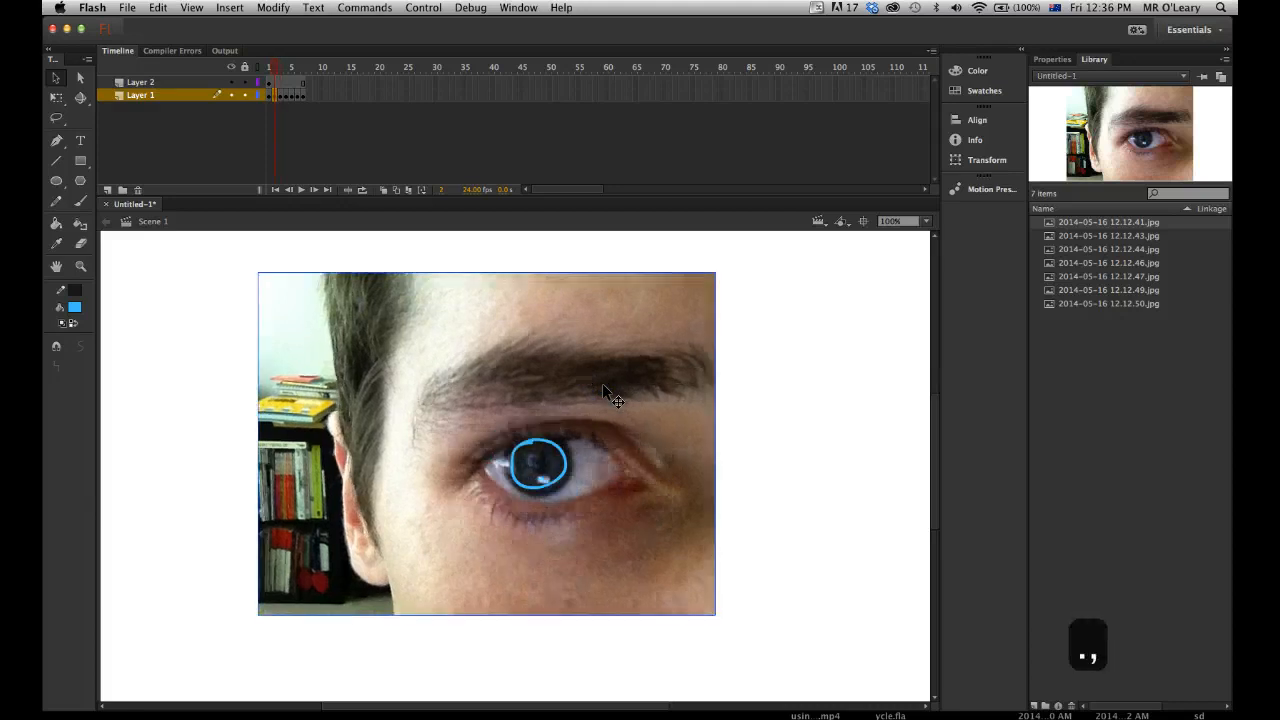
pyautogui.press('.')
pyautogui.press(',')
pyautogui.press('.')
pyautogui.press(',')
pyautogui.press('.')
pyautogui.press(',')
pyautogui.press('.')
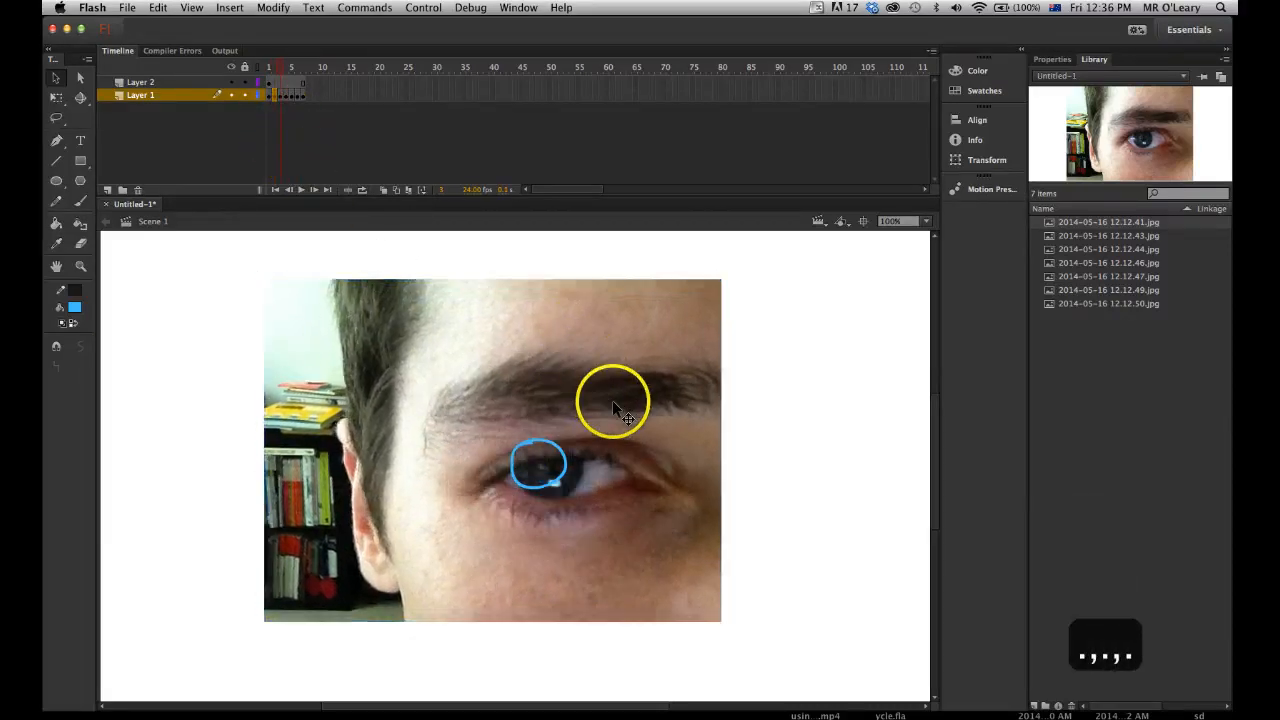
# - Reposition the photos in frames 3 to 7 of Layer 1 so the eye lines up with the blue guide circle
pyautogui.moveTo(631, 412)
pyautogui.mouseDown()
pyautogui.moveTo(614, 363)
pyautogui.moveTo(623, 370)
pyautogui.mouseUp()
pyautogui.press('.')
pyautogui.press('.')
pyautogui.press('.')
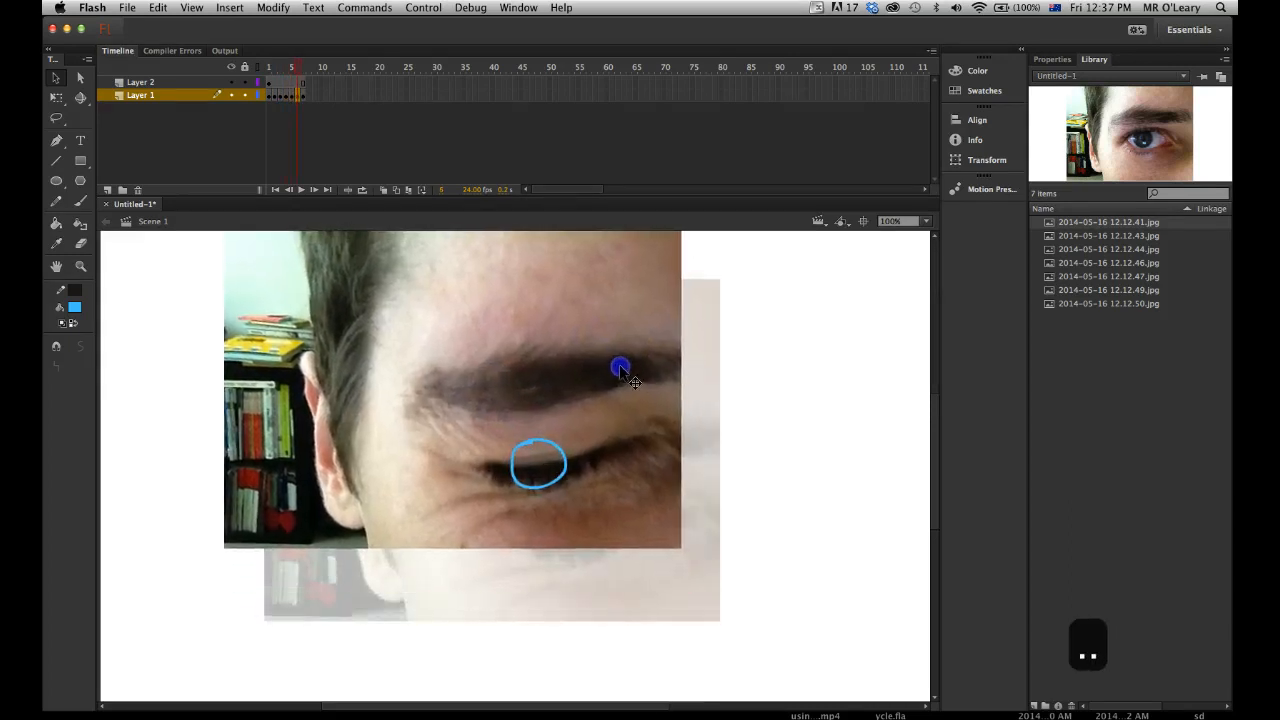
pyautogui.press('.')
pyautogui.press(',')
pyautogui.press('.')
pyautogui.moveTo(655, 411)
pyautogui.mouseDown()
pyautogui.moveTo(581, 360)
pyautogui.moveTo(588, 331)
pyautogui.mouseUp()
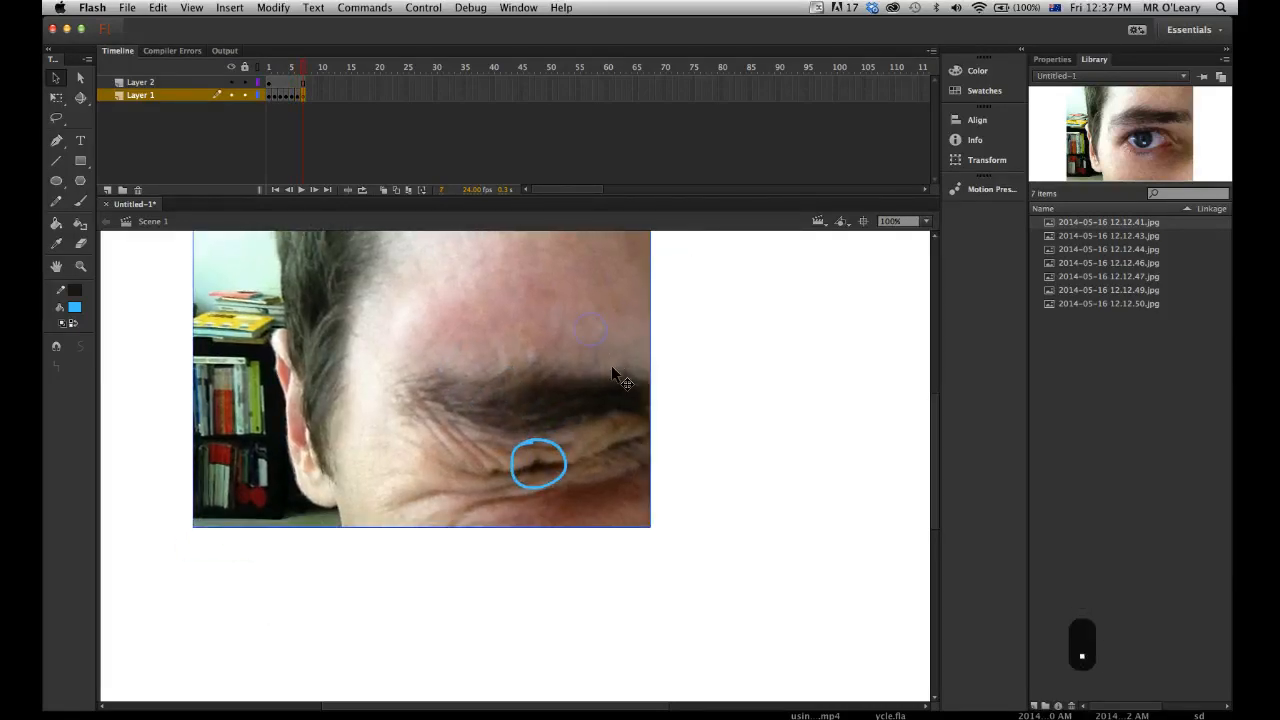
# - Check the eye alignment across the keyframes by stepping repeatedly back and forth through them, finishing at frame 1
pyautogui.press(',')
pyautogui.press(',')
pyautogui.press(',')
pyautogui.press('.')
pyautogui.press('.')
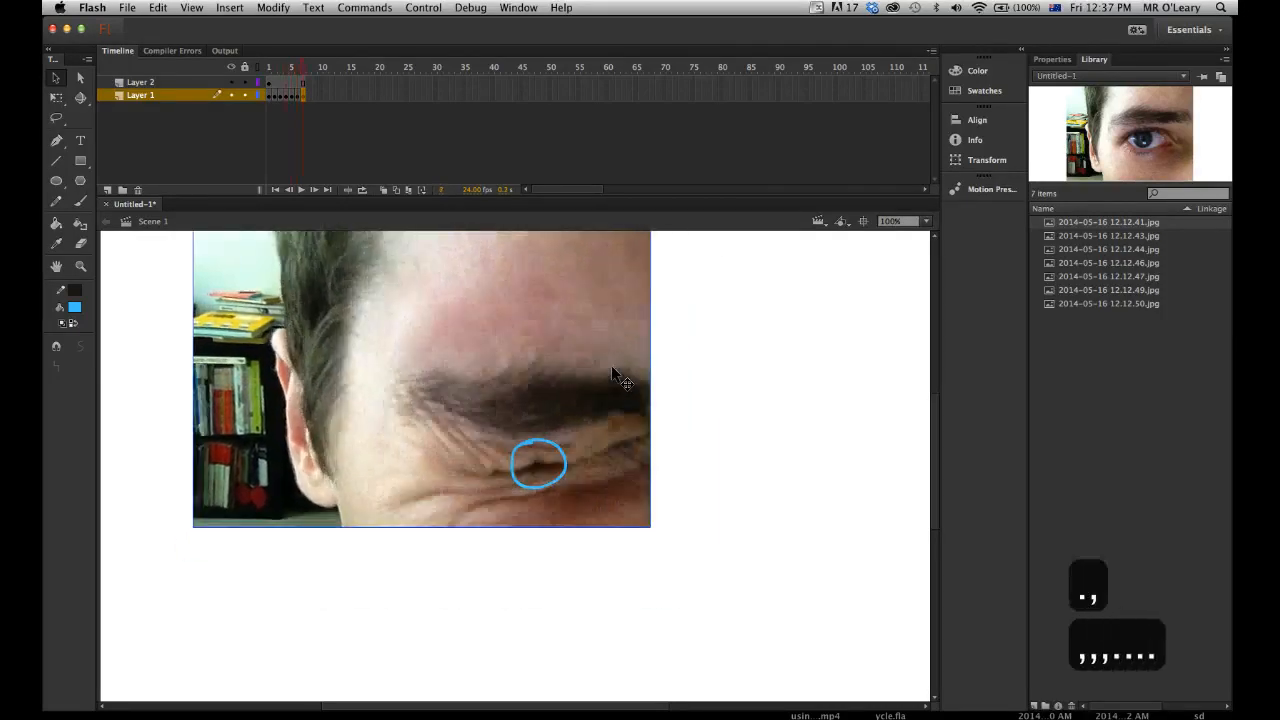
pyautogui.press('.')
pyautogui.press(',')
pyautogui.press(',')
pyautogui.press(',')
pyautogui.press(',')
pyautogui.press('.')
pyautogui.press('.')
pyautogui.press('.')
pyautogui.press('.')
pyautogui.press('.')
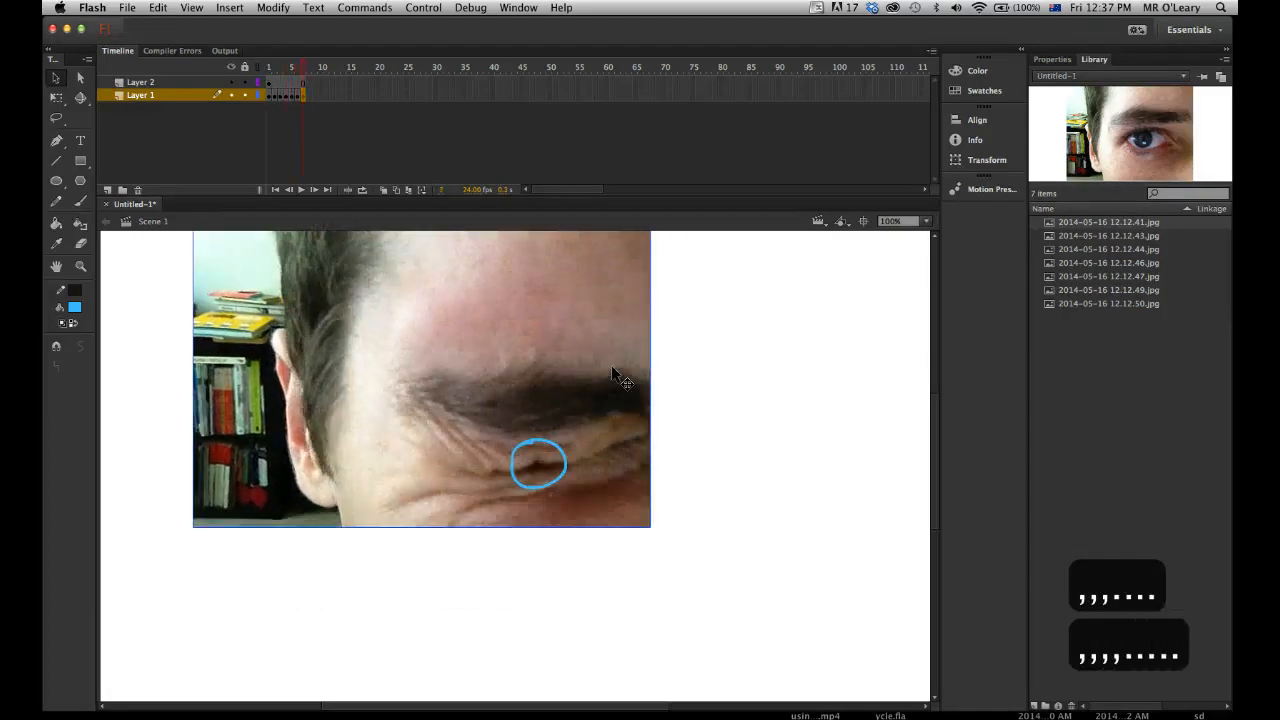
pyautogui.press(',')
pyautogui.press(',')
pyautogui.press(',')
pyautogui.press(',')
pyautogui.press('.')
pyautogui.press('.')
pyautogui.press('.')
pyautogui.press('.')
pyautogui.press('.')
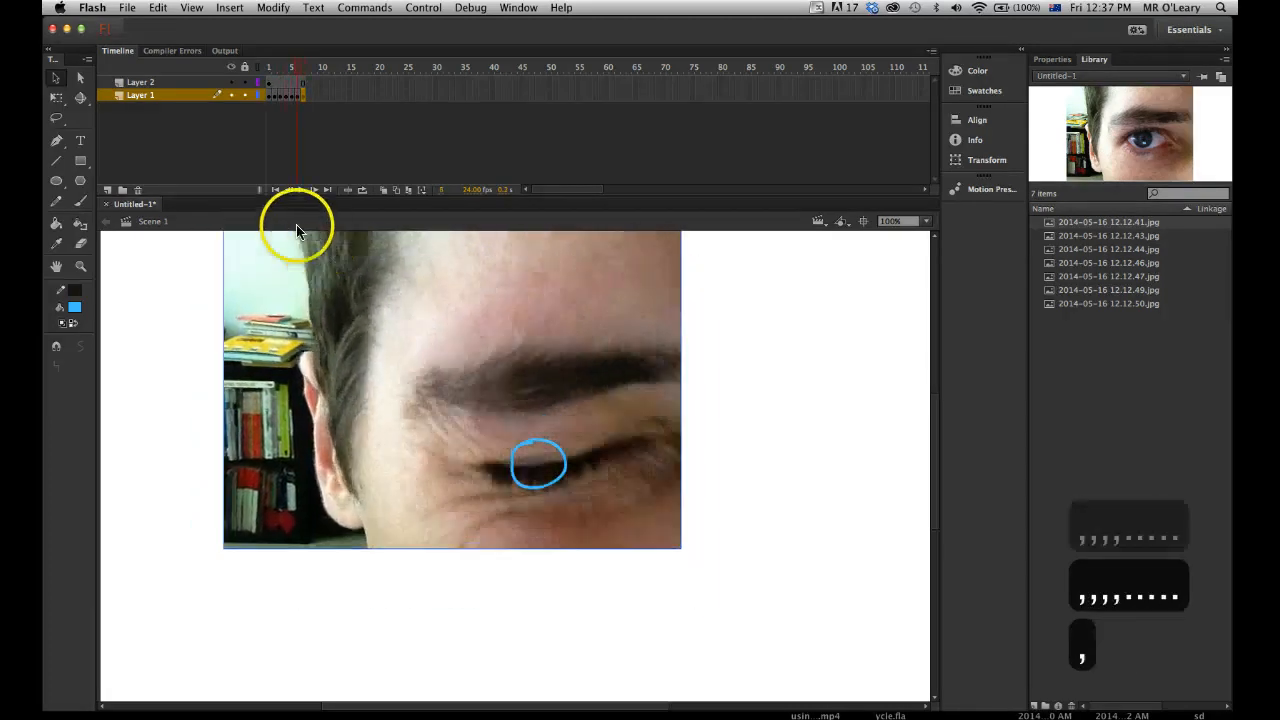
pyautogui.press(',')
pyautogui.press(',')
pyautogui.press(',')
pyautogui.press(',')
pyautogui.press(',')
pyautogui.press(',')
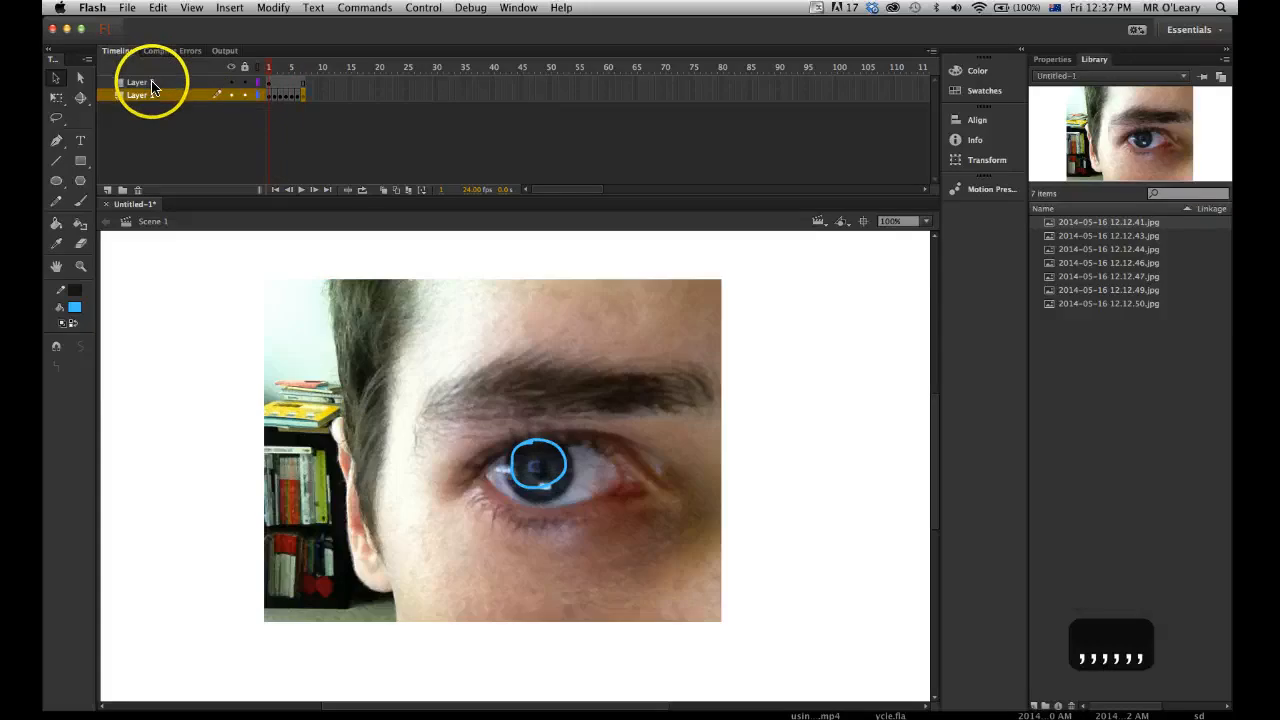
# - Delete Layer 2 with the guide circle and rename Layer 1 to eye_photo
pyautogui.click(151, 84)
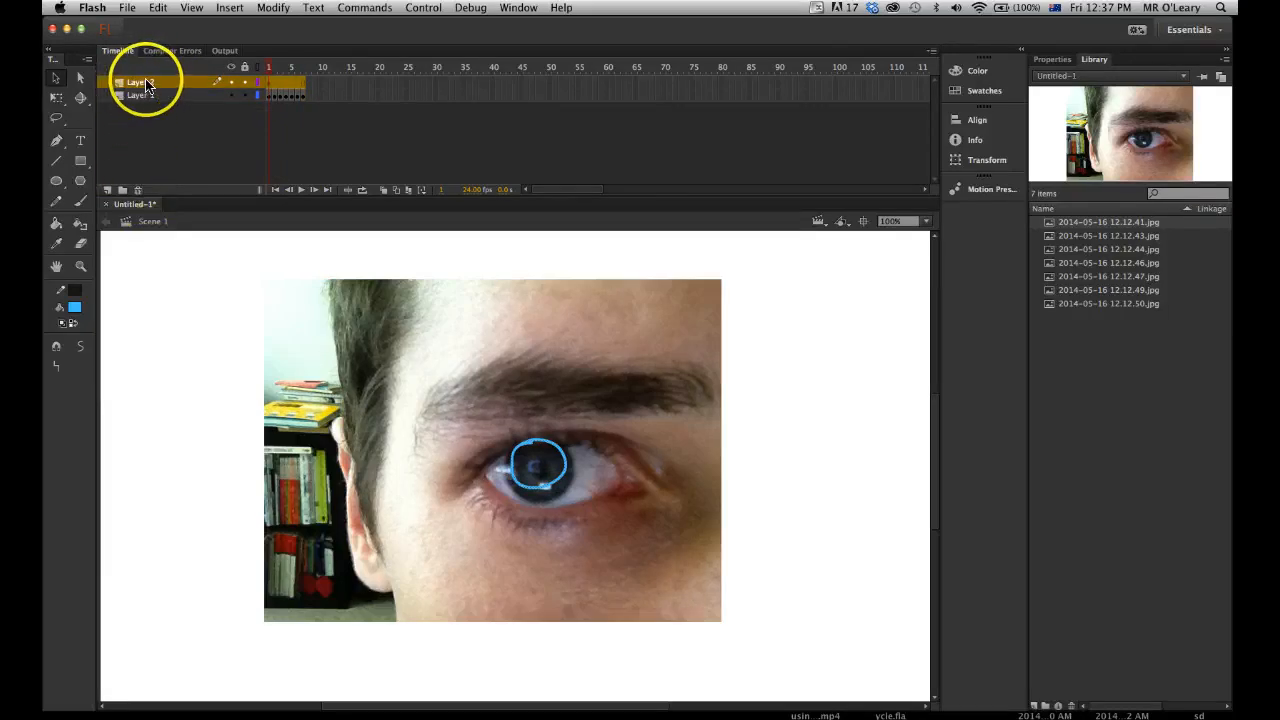
pyautogui.click(138, 190)
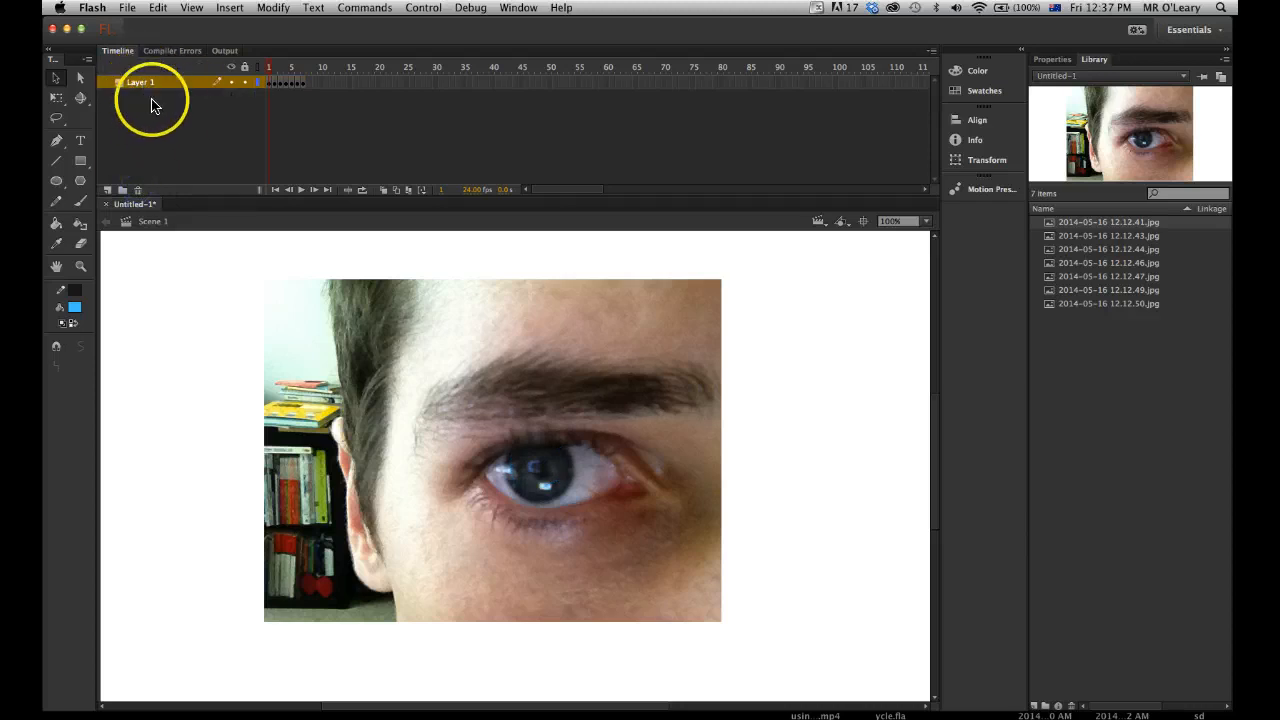
pyautogui.click(146, 86)
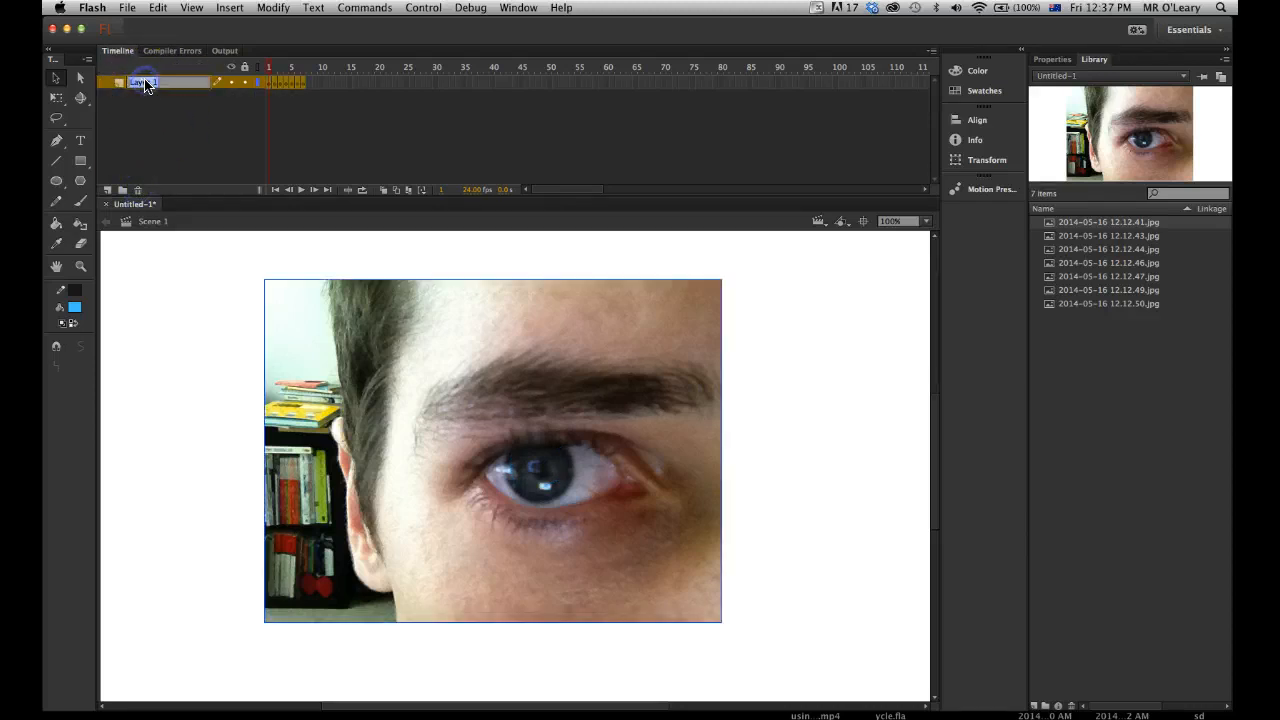
pyautogui.write('eye ')
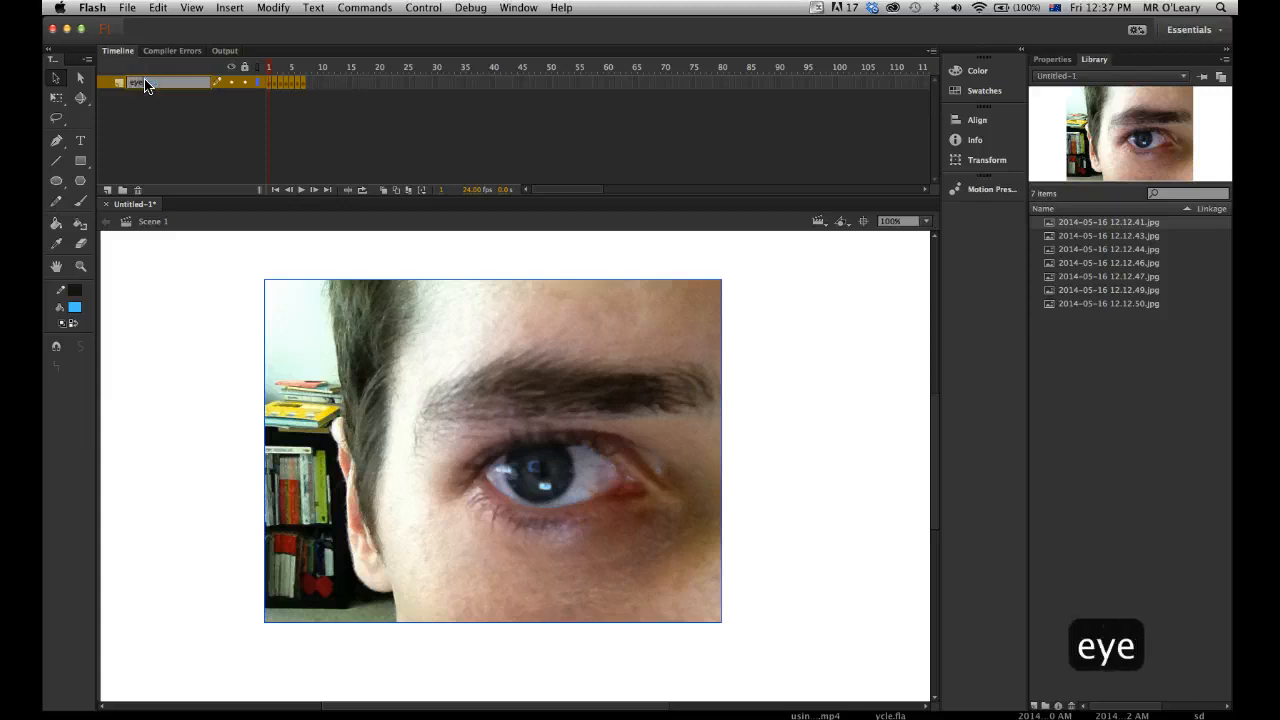
pyautogui.write('_phot')
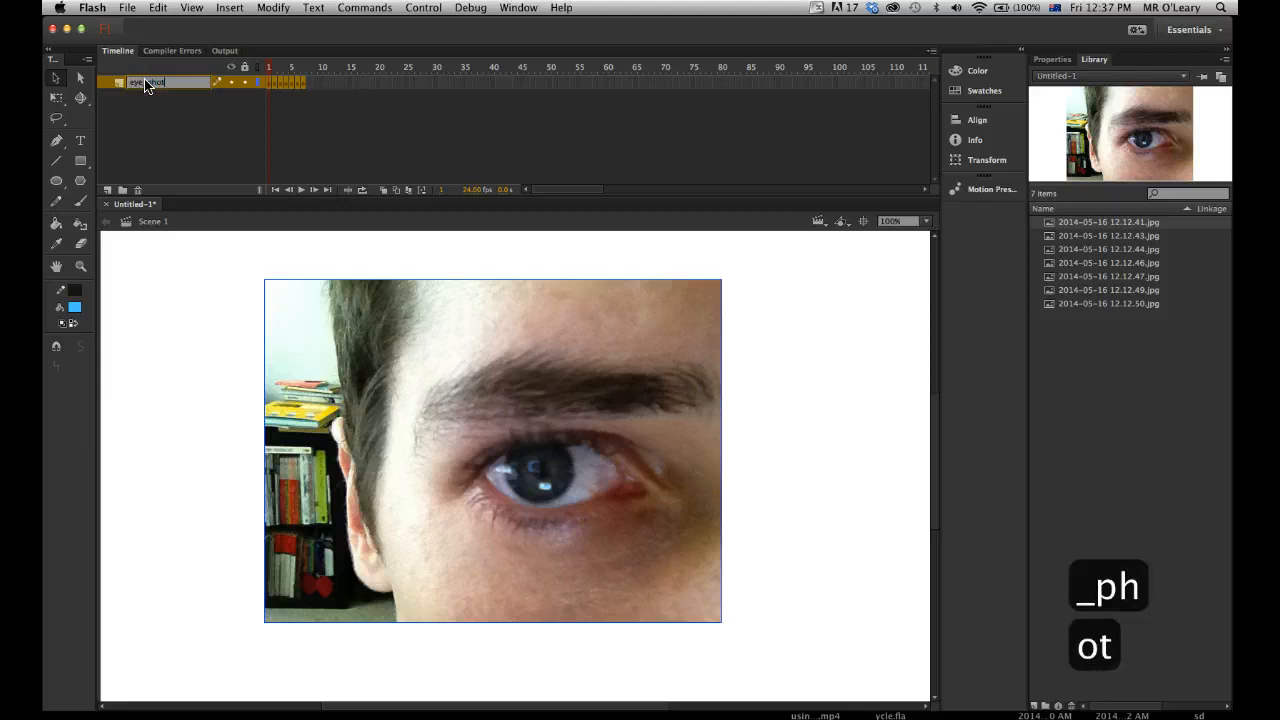
pyautogui.write('o')
pyautogui.click(167, 133)
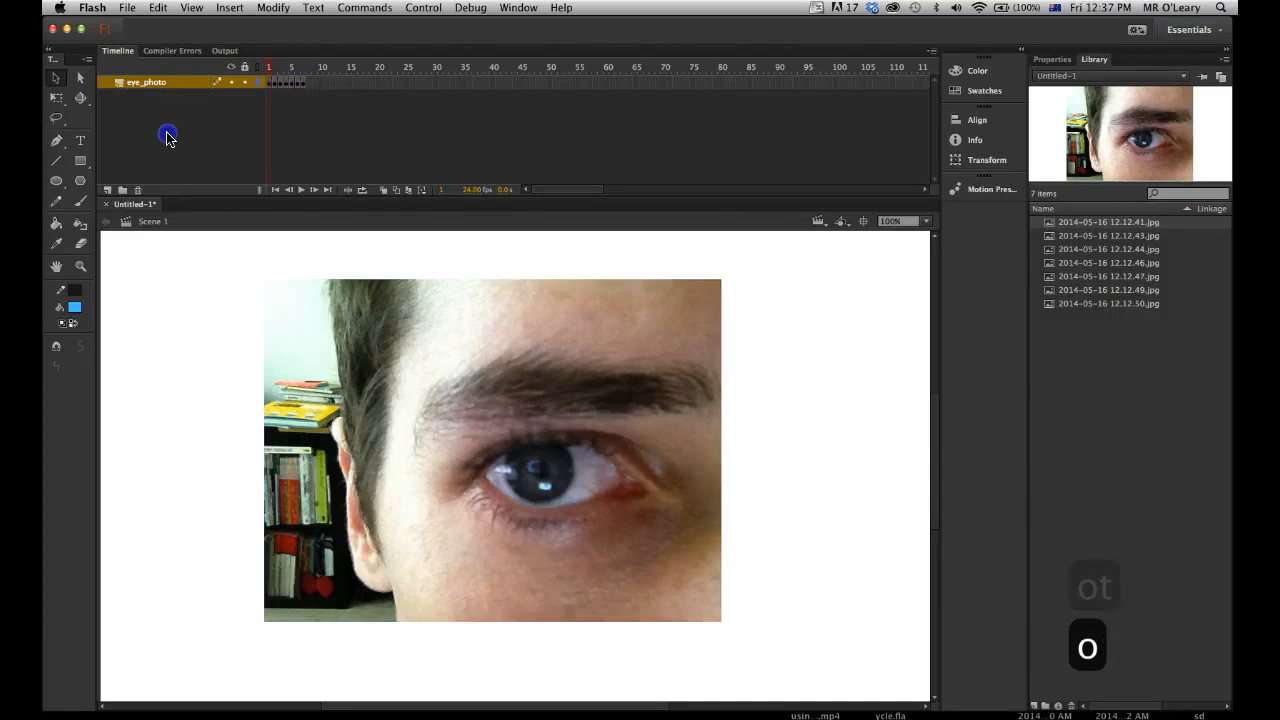
# - Add a new layer above the locked eye_photo layer and draw a blue oval covering the whole eye
pyautogui.moveTo(274, 66)
pyautogui.mouseDown()
pyautogui.moveTo(300, 66)
pyautogui.moveTo(256, 66)
pyautogui.moveTo(314, 64)
pyautogui.moveTo(256, 72)
pyautogui.mouseUp()
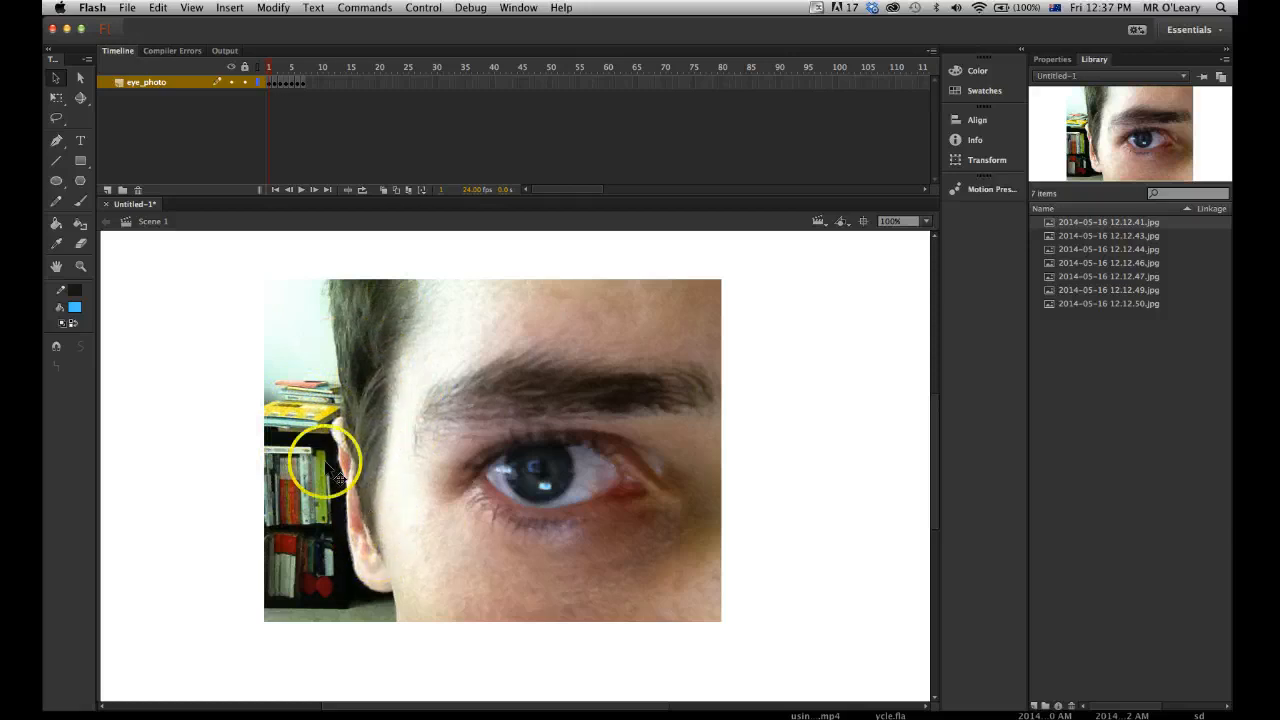
pyautogui.click(108, 190)
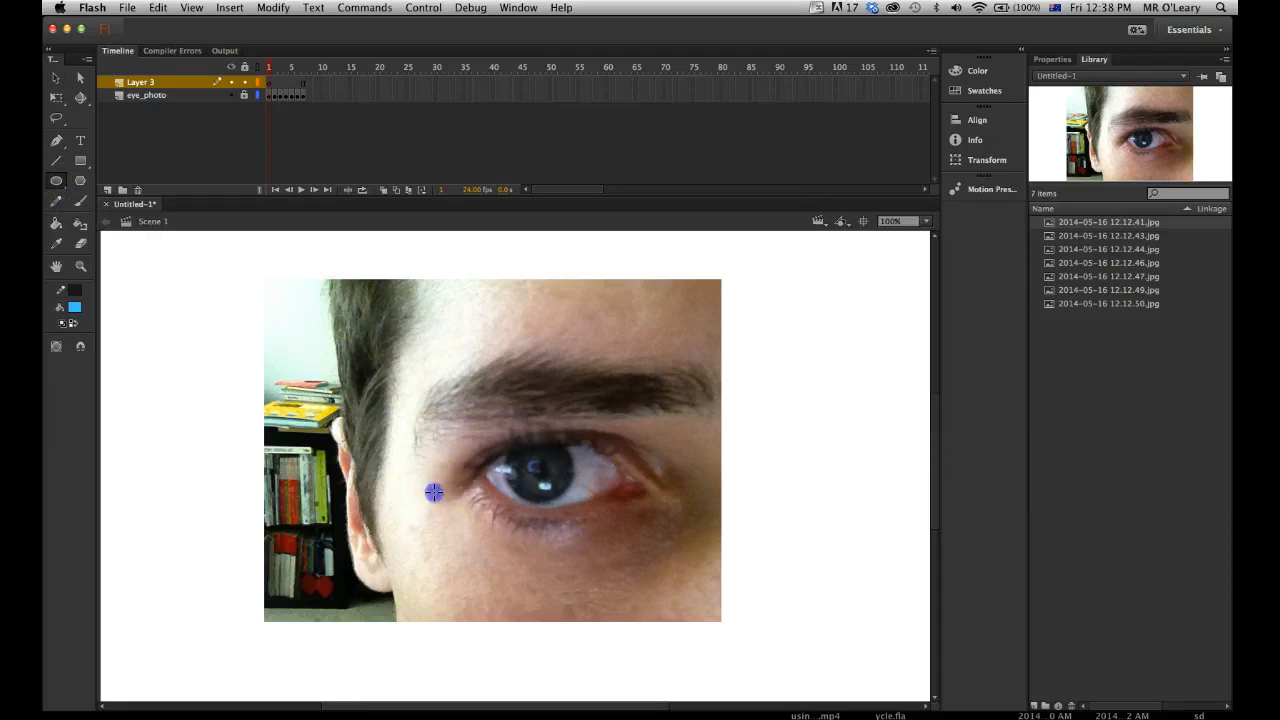
pyautogui.moveTo(492, 456)
pyautogui.mouseDown()
pyautogui.moveTo(563, 406)
pyautogui.moveTo(586, 451)
pyautogui.moveTo(609, 434)
pyautogui.moveTo(619, 452)
pyautogui.moveTo(627, 440)
pyautogui.mouseUp()
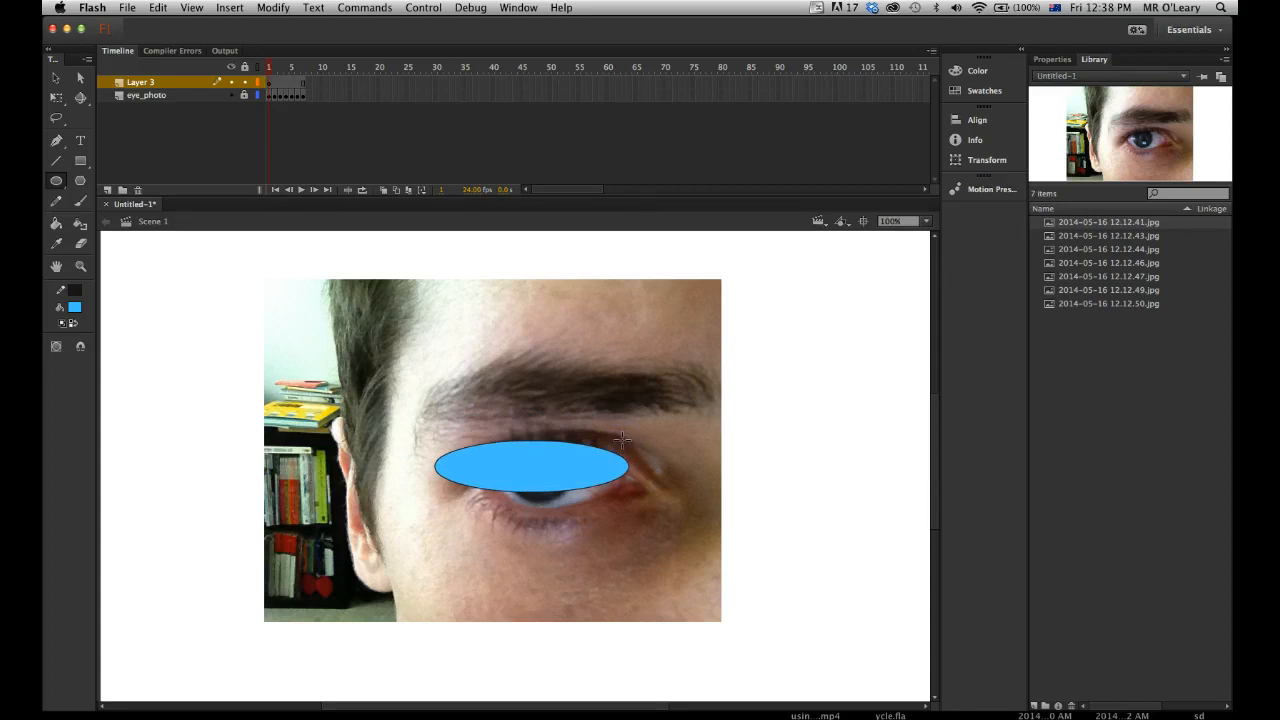
pyautogui.press('super+z')
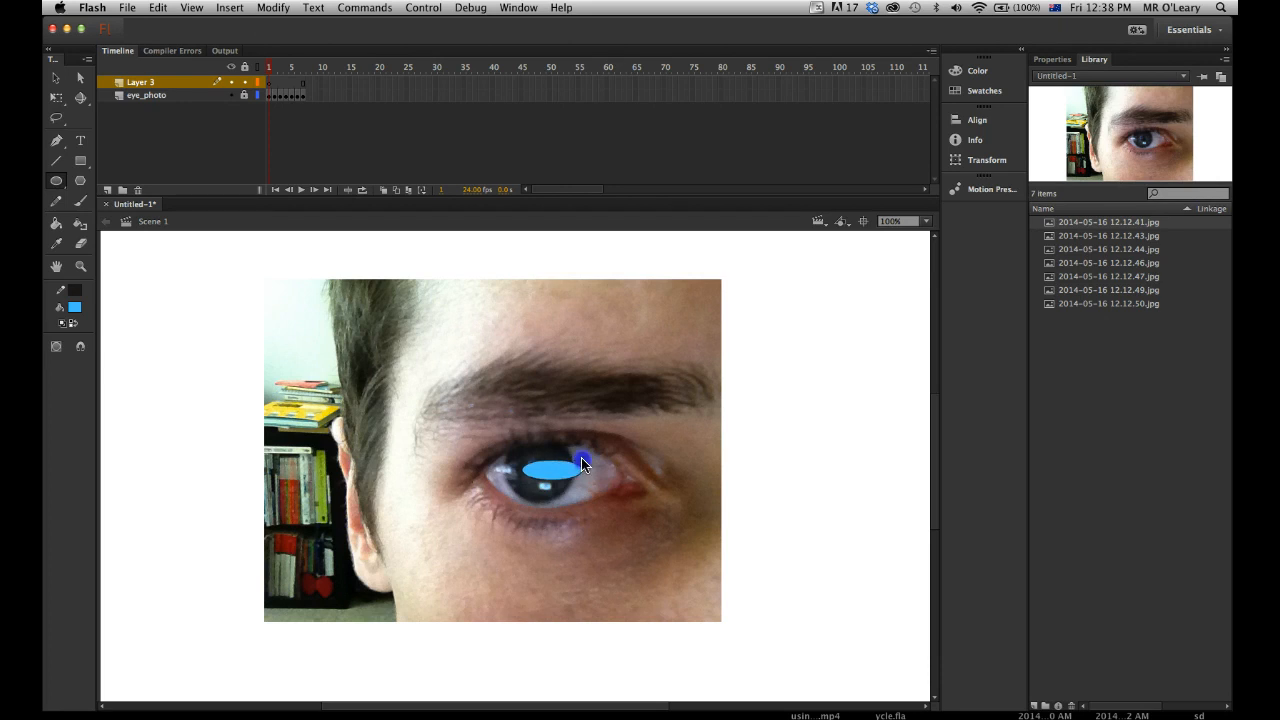
pyautogui.moveTo(593, 451)
pyautogui.mouseDown()
pyautogui.moveTo(676, 410)
pyautogui.moveTo(645, 413)
pyautogui.moveTo(666, 403)
pyautogui.moveTo(566, 456)
pyautogui.moveTo(674, 410)
pyautogui.mouseUp()
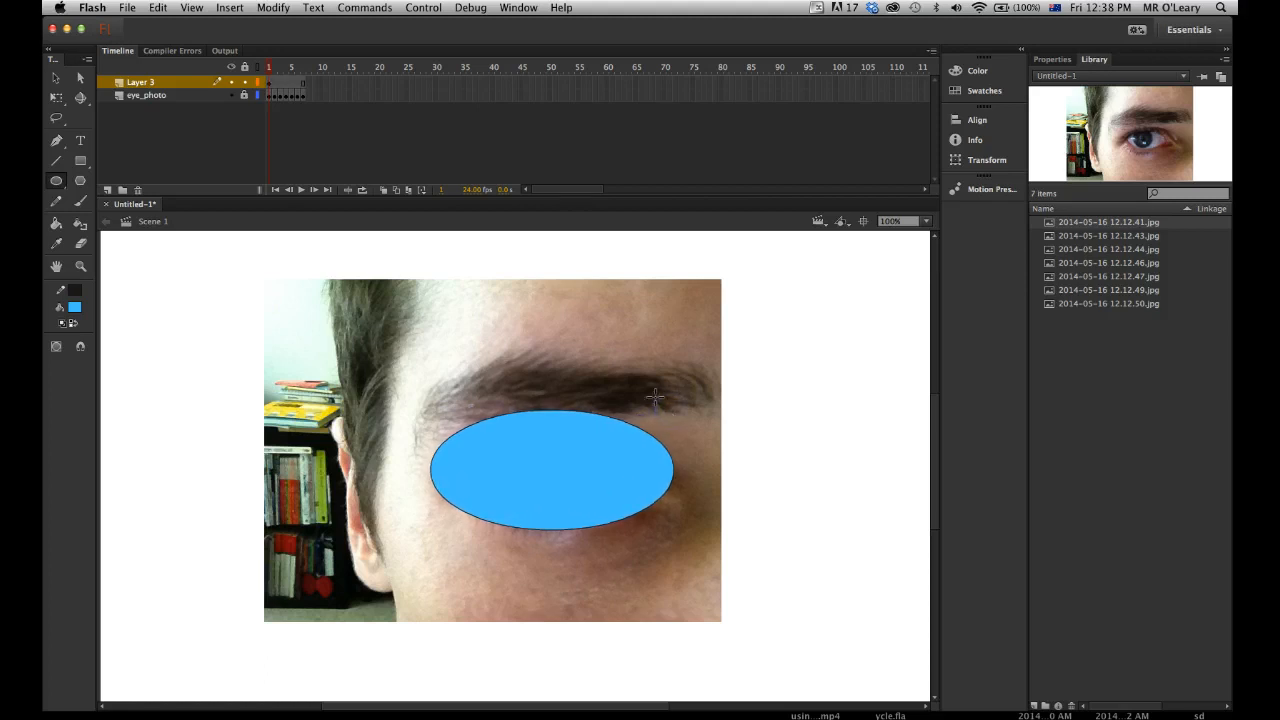
# - Shrink the blue oval on Layer 3 in width and height so it fits closely around the eye, checking frame 7 and returning to frame 1
pyautogui.click(281, 67)
pyautogui.moveTo(281, 67); pyautogui.dragTo(301, 70)
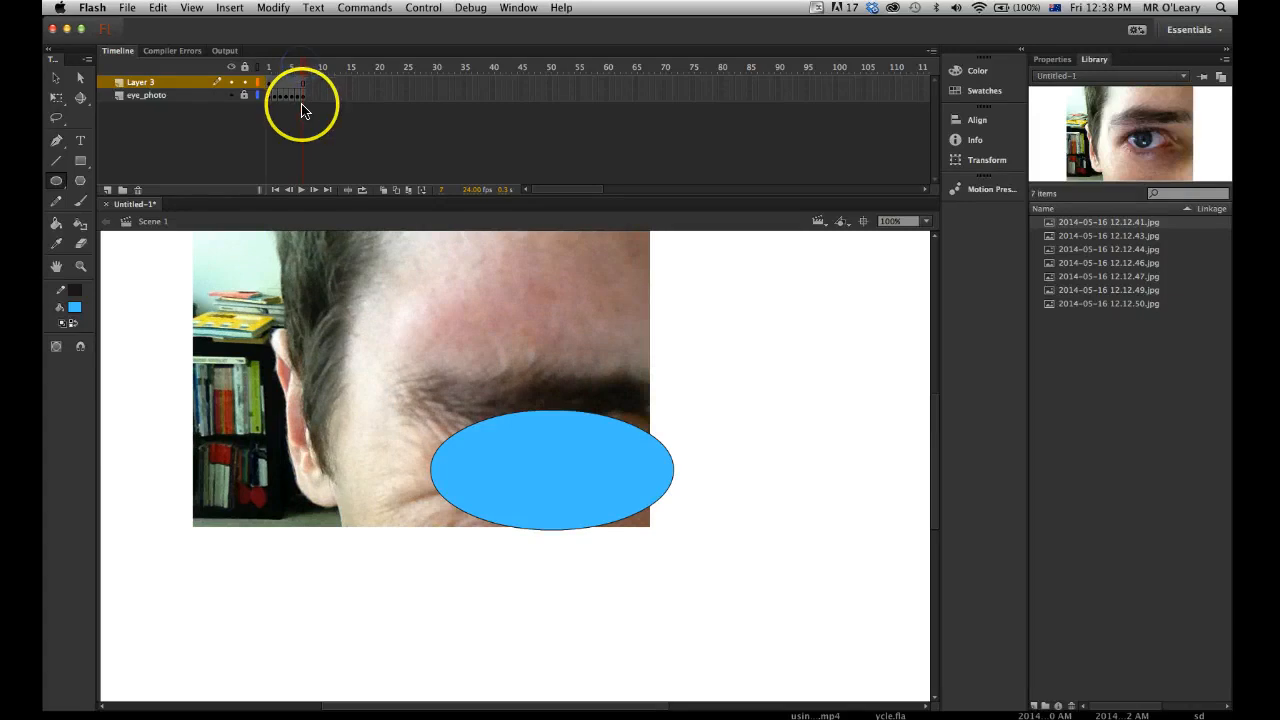
pyautogui.press('v')
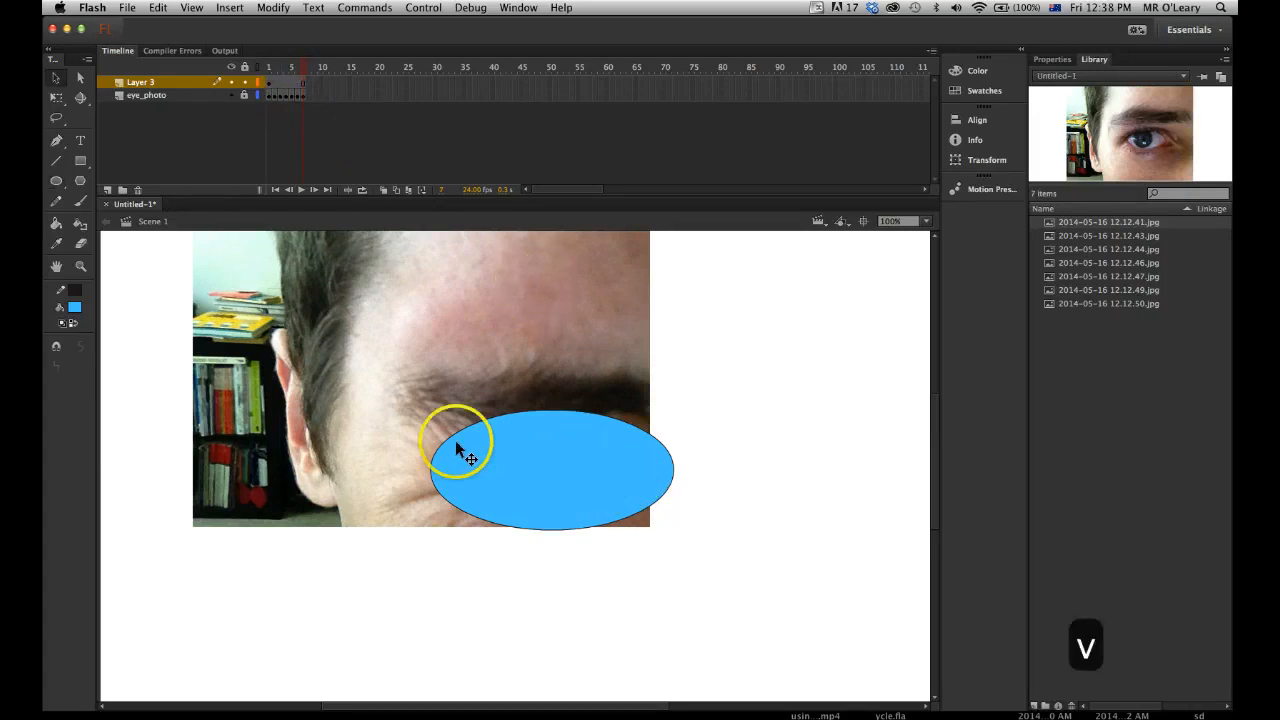
pyautogui.moveTo(410, 385); pyautogui.dragTo(694, 557)
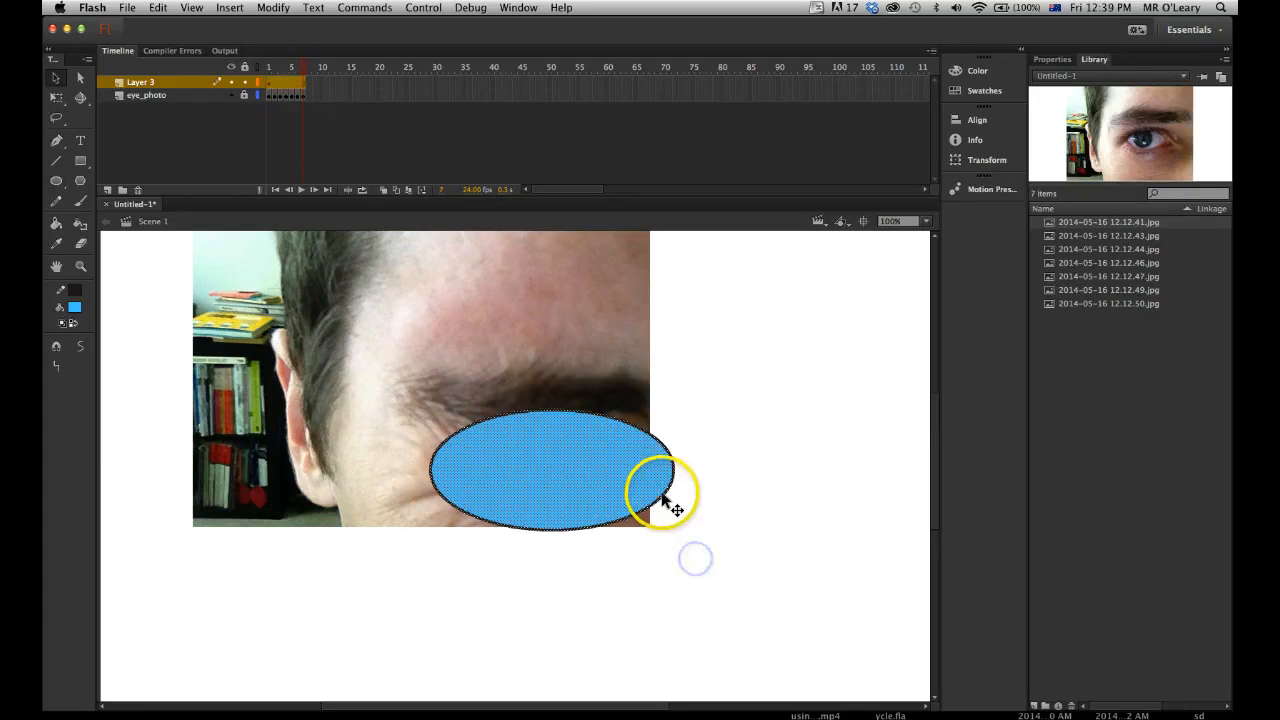
pyautogui.press('q')
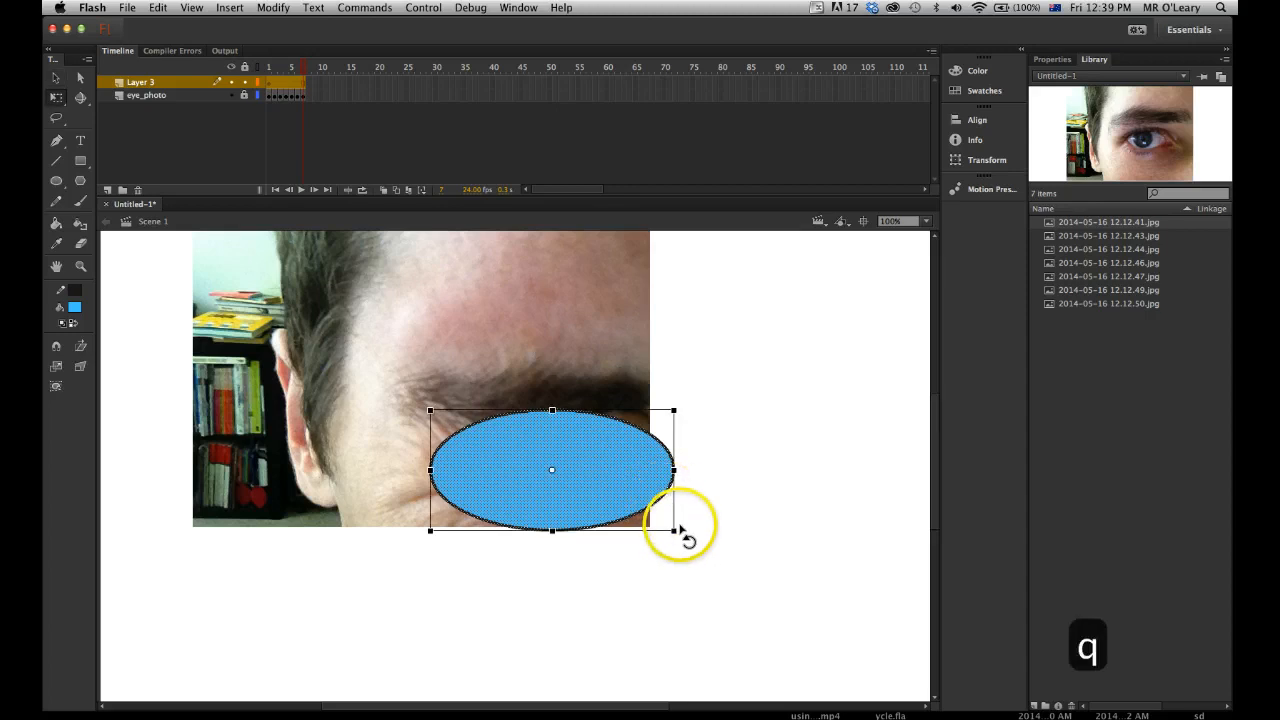
pyautogui.moveTo(673, 531); pyautogui.dragTo(665, 530)
pyautogui.moveTo(666, 462); pyautogui.dragTo(645, 469)
pyautogui.moveTo(552, 530); pyautogui.dragTo(552, 520)
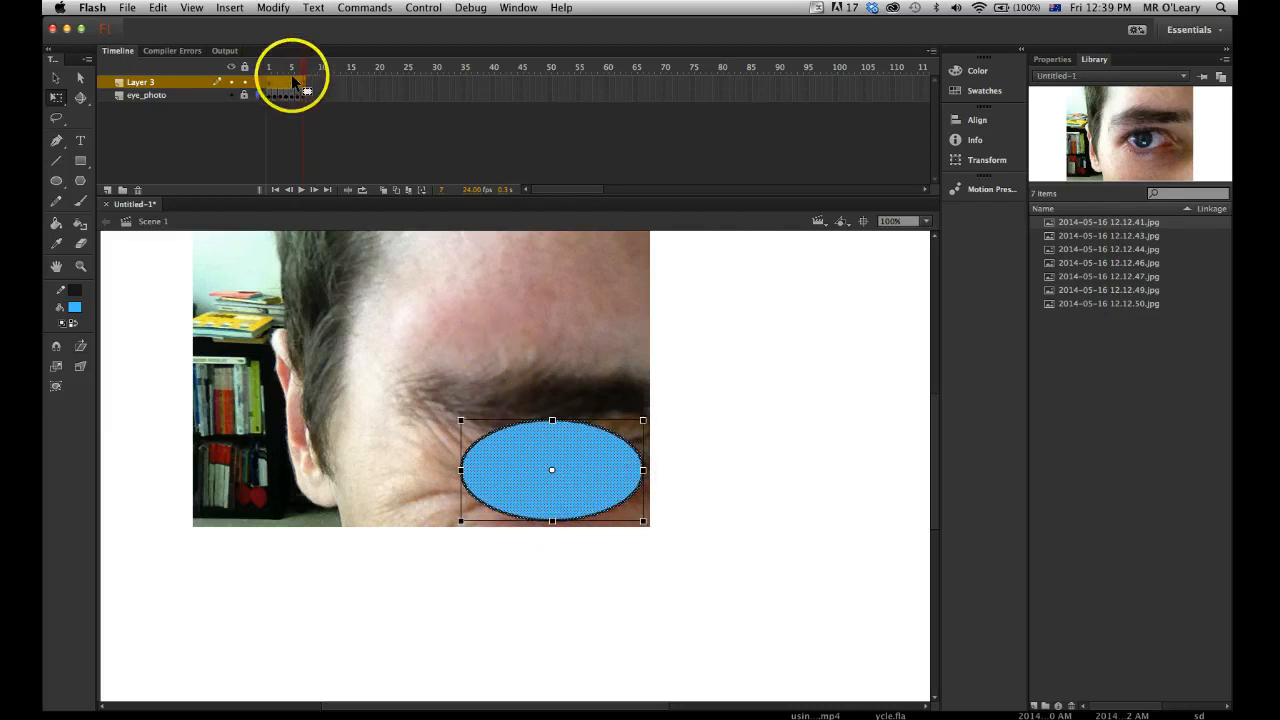
pyautogui.moveTo(297, 66); pyautogui.dragTo(267, 87)
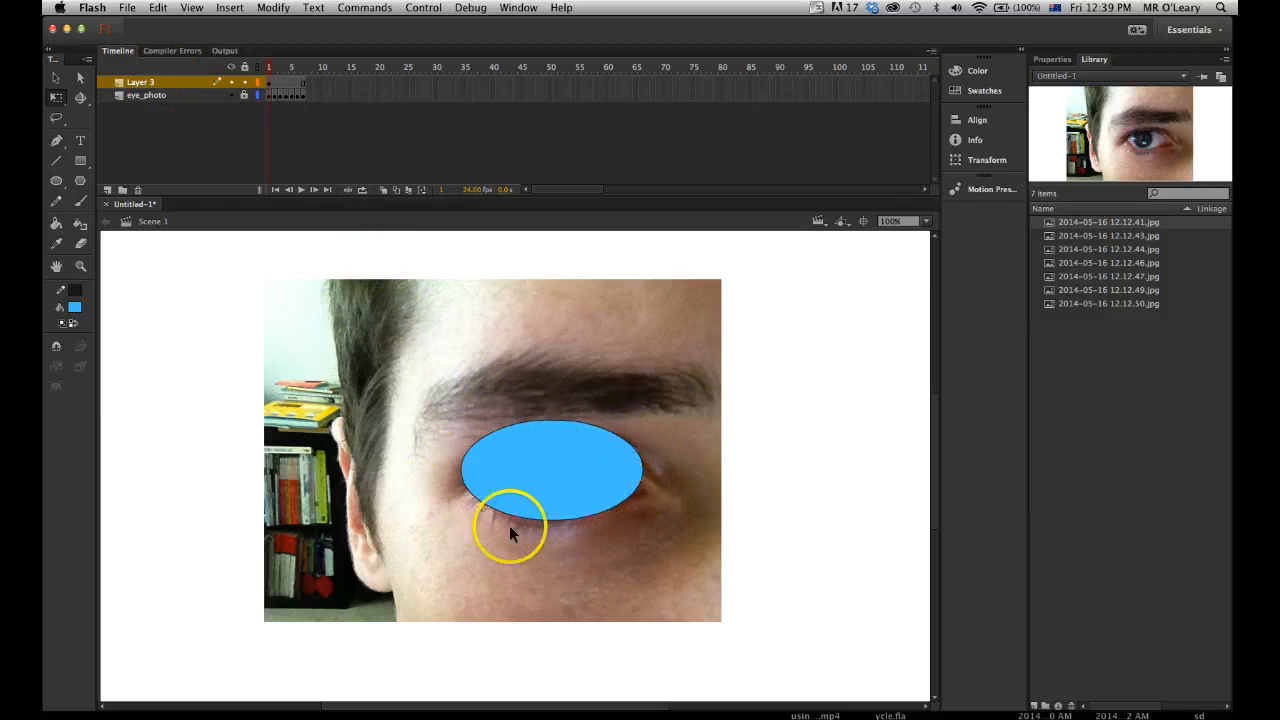
# - Turn Layer 3 into a mask for eye_photo and preview the masked eye from frame 1 to frame 7
pyautogui.rightClick(178, 89)
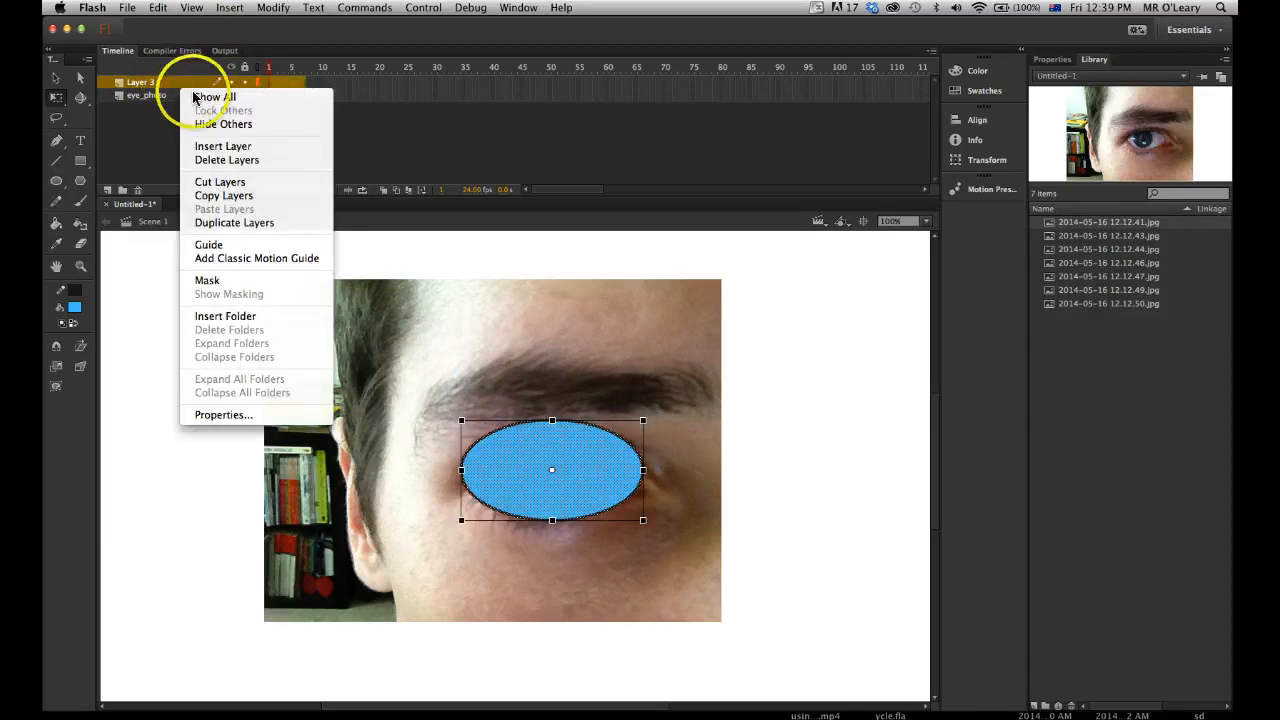
pyautogui.click(215, 282)
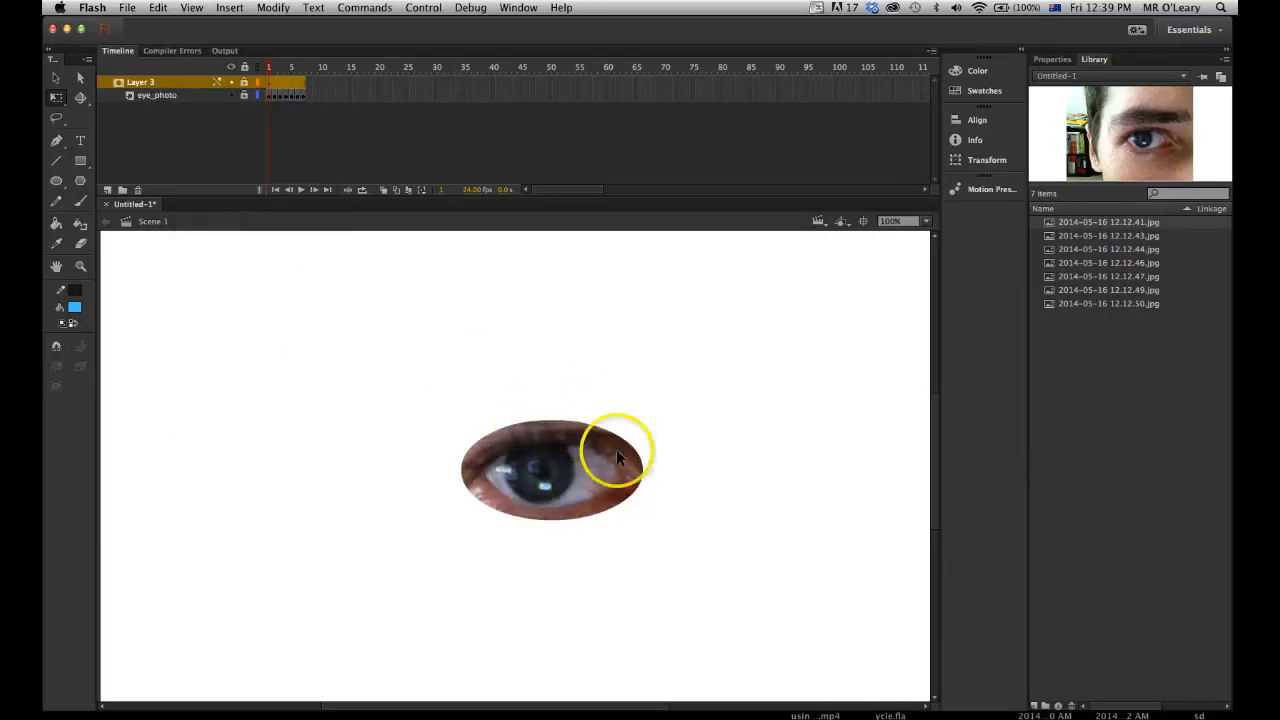
pyautogui.moveTo(268, 68); pyautogui.dragTo(303, 74)
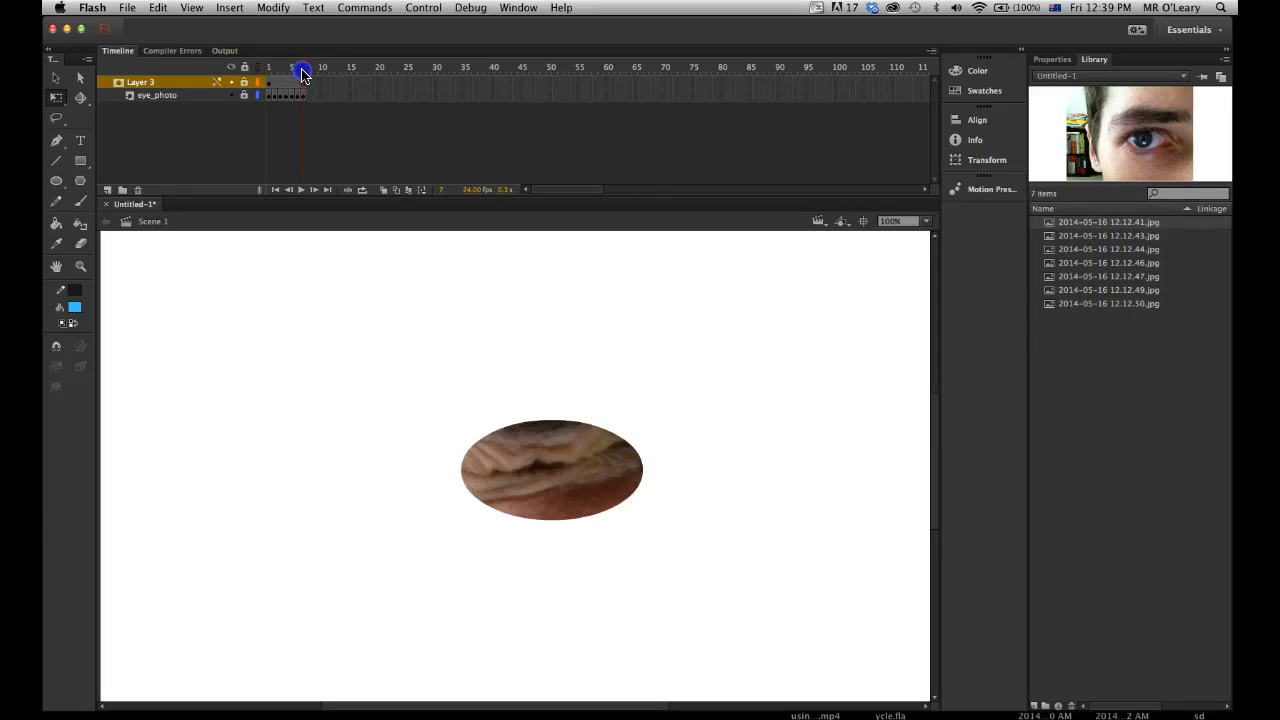
# - Unlock eye_photo, move the frame 7 photo slightly down, and display the Layer 3 oval as an outline
pyautogui.click(243, 96)
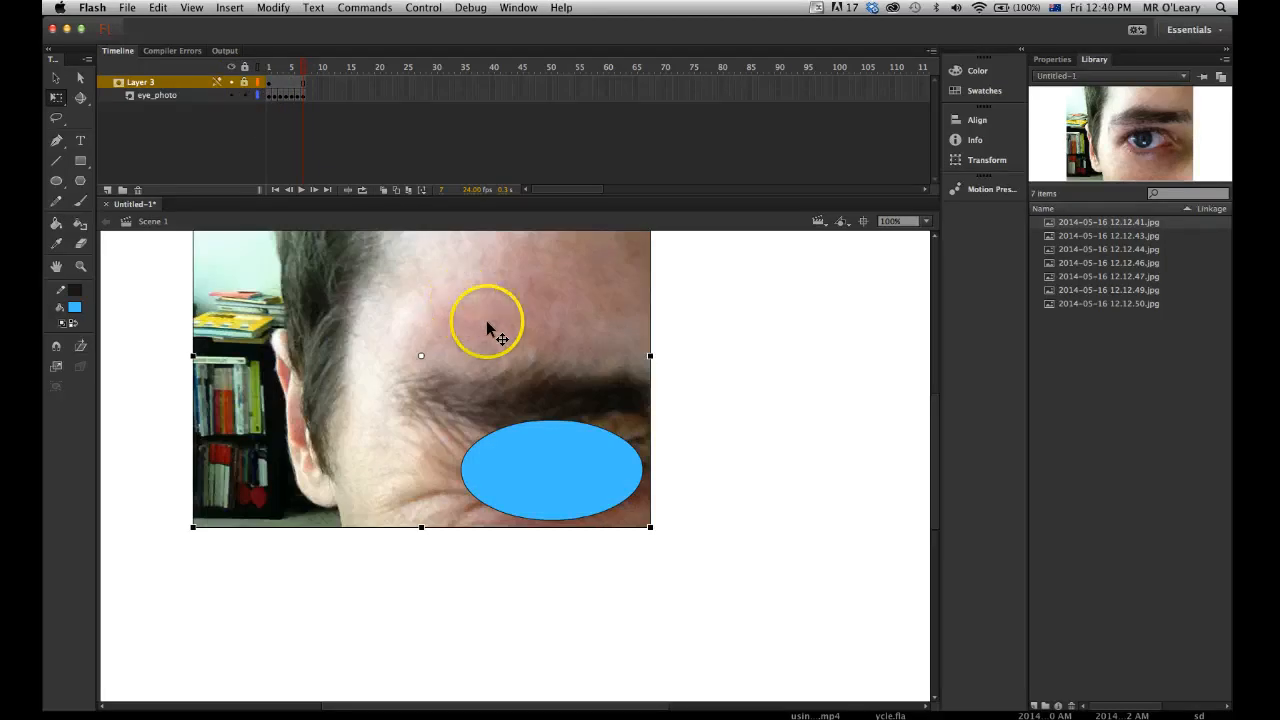
pyautogui.moveTo(494, 310); pyautogui.dragTo(494, 322)
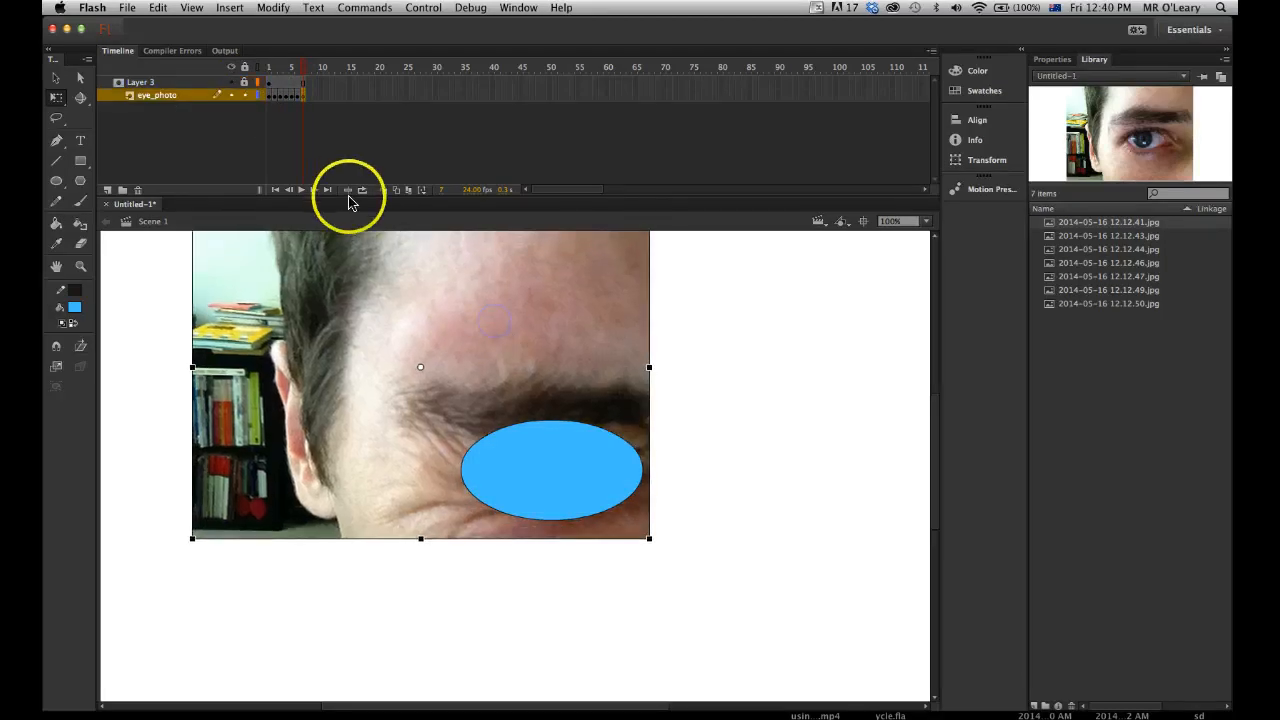
pyautogui.click(231, 82)
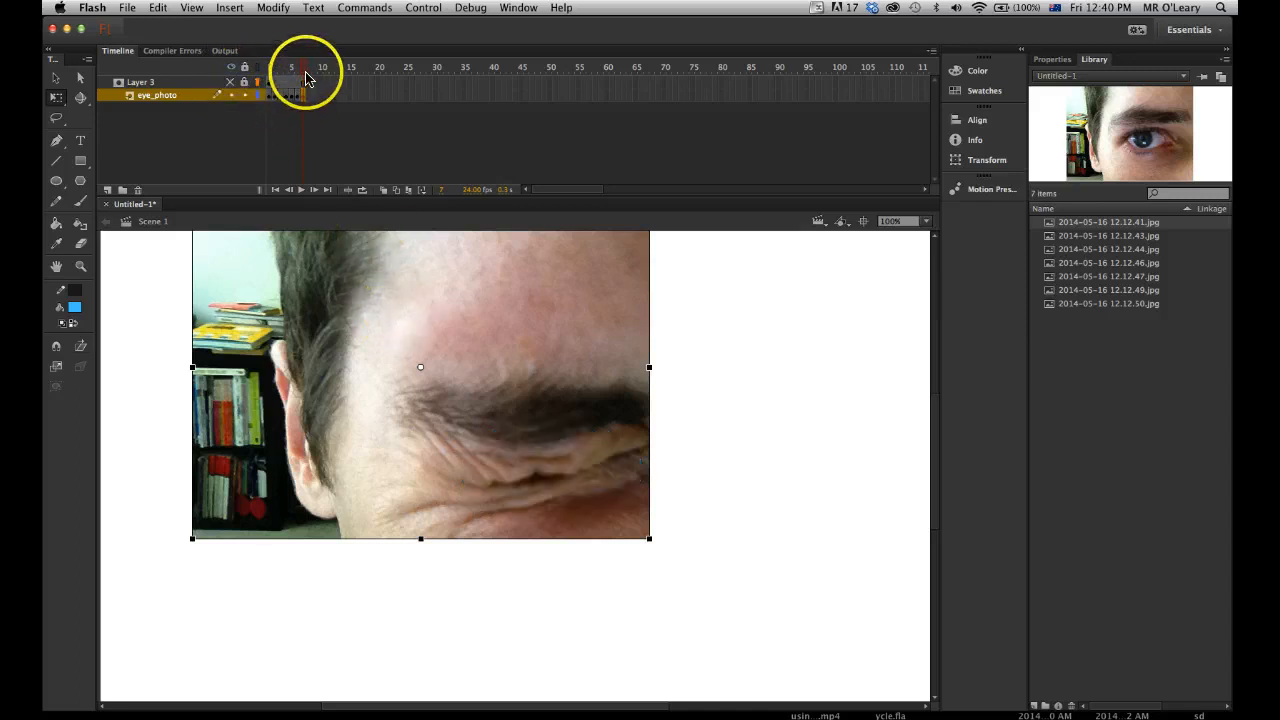
pyautogui.click(229, 83)
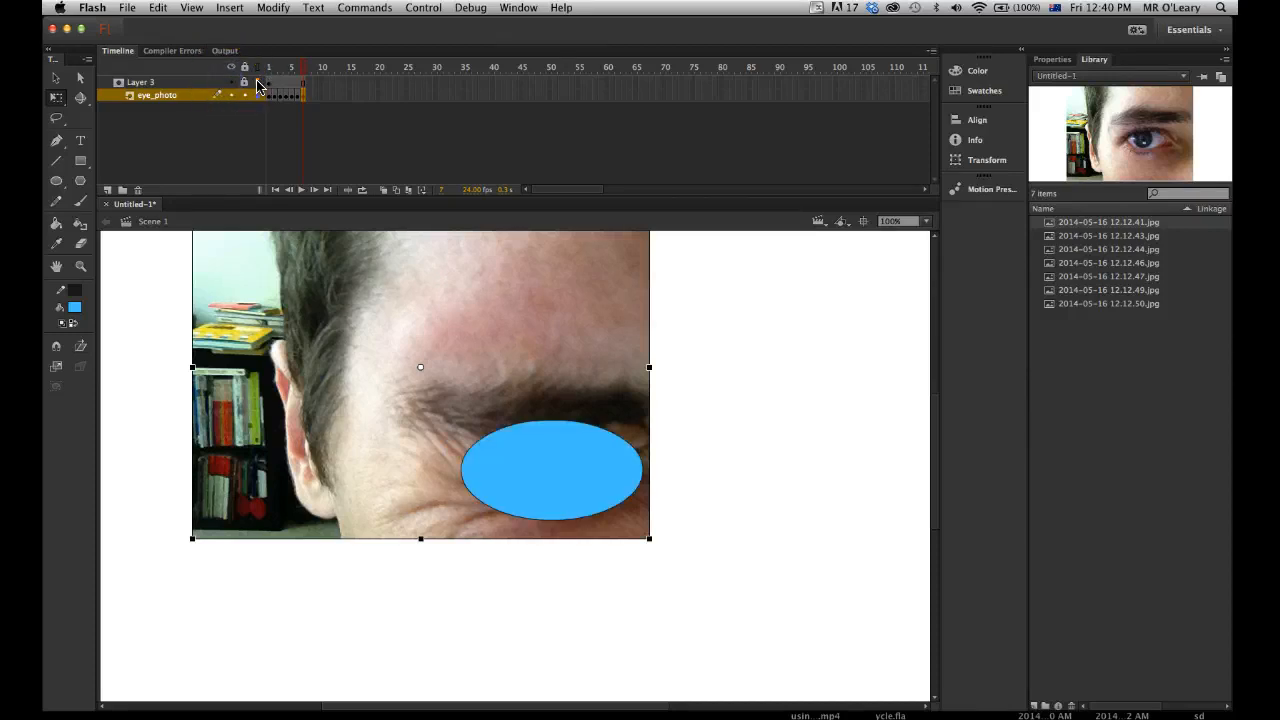
pyautogui.click(257, 82)
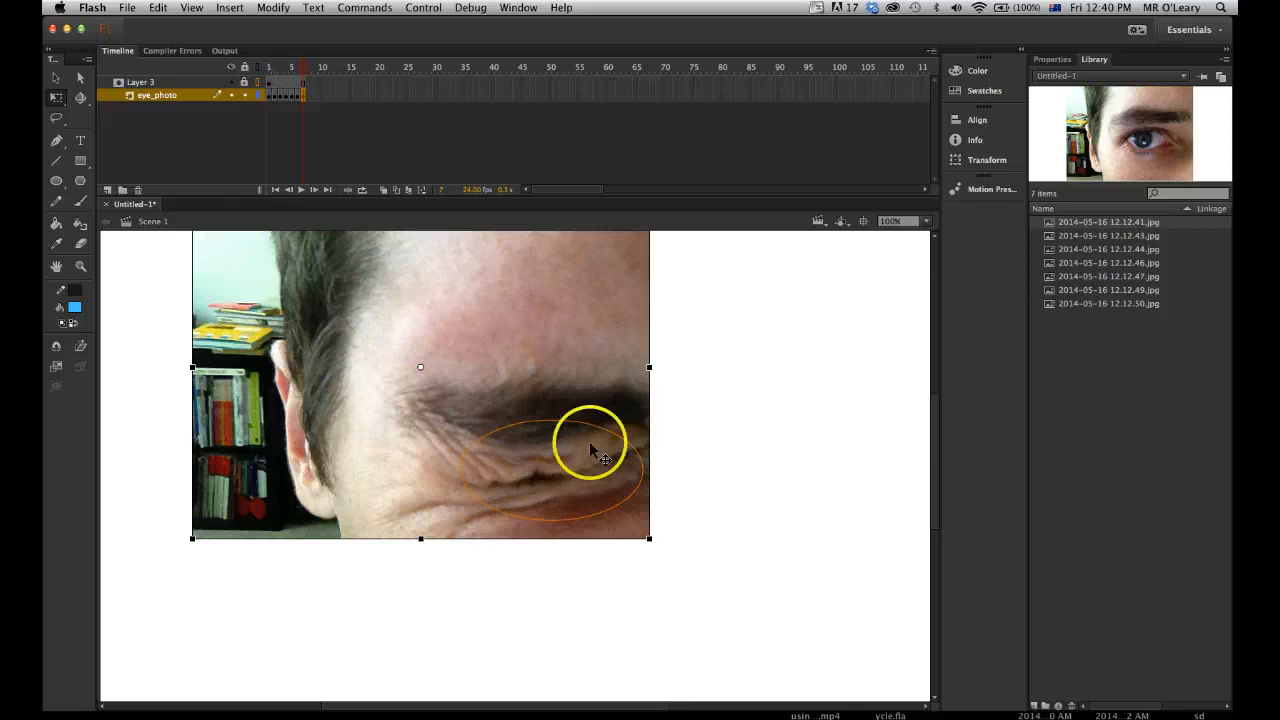
# - Check the eye's alignment with the oval outline by stepping back and forth between frames 4 and 7
pyautogui.press(',')
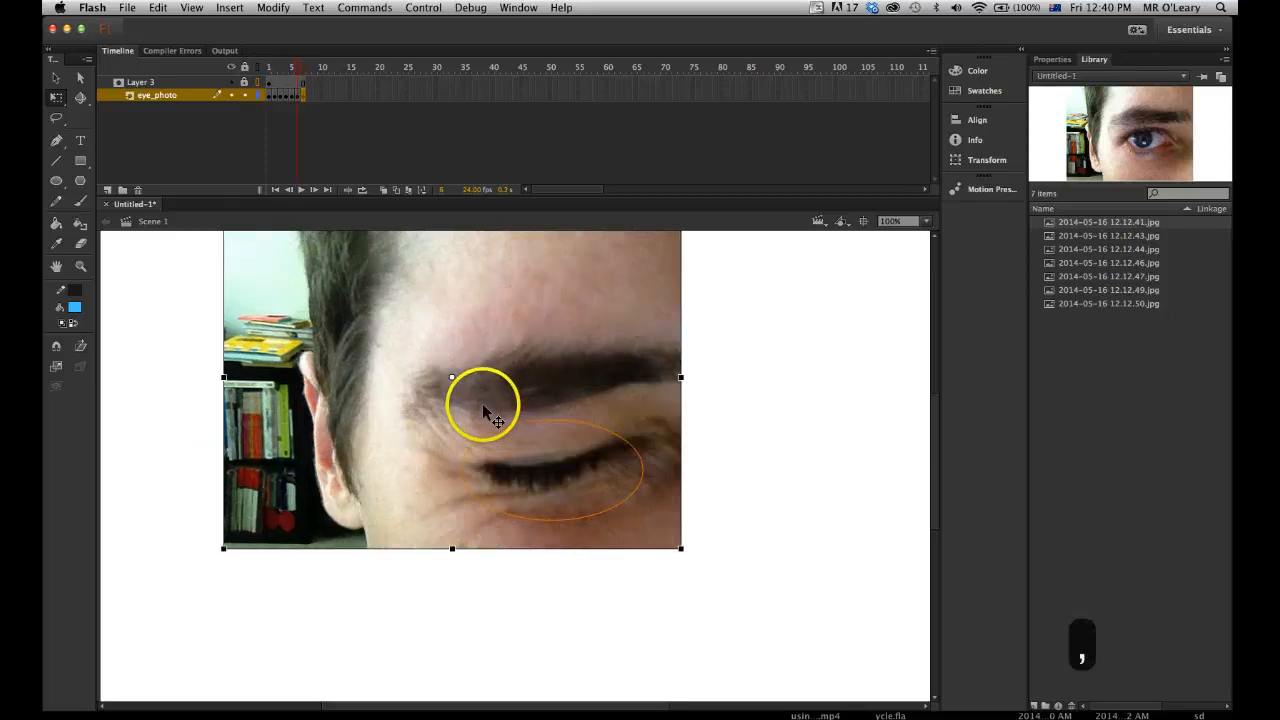
pyautogui.press(',')
pyautogui.press(',')
pyautogui.press(',')
pyautogui.press('.')
pyautogui.press('.')
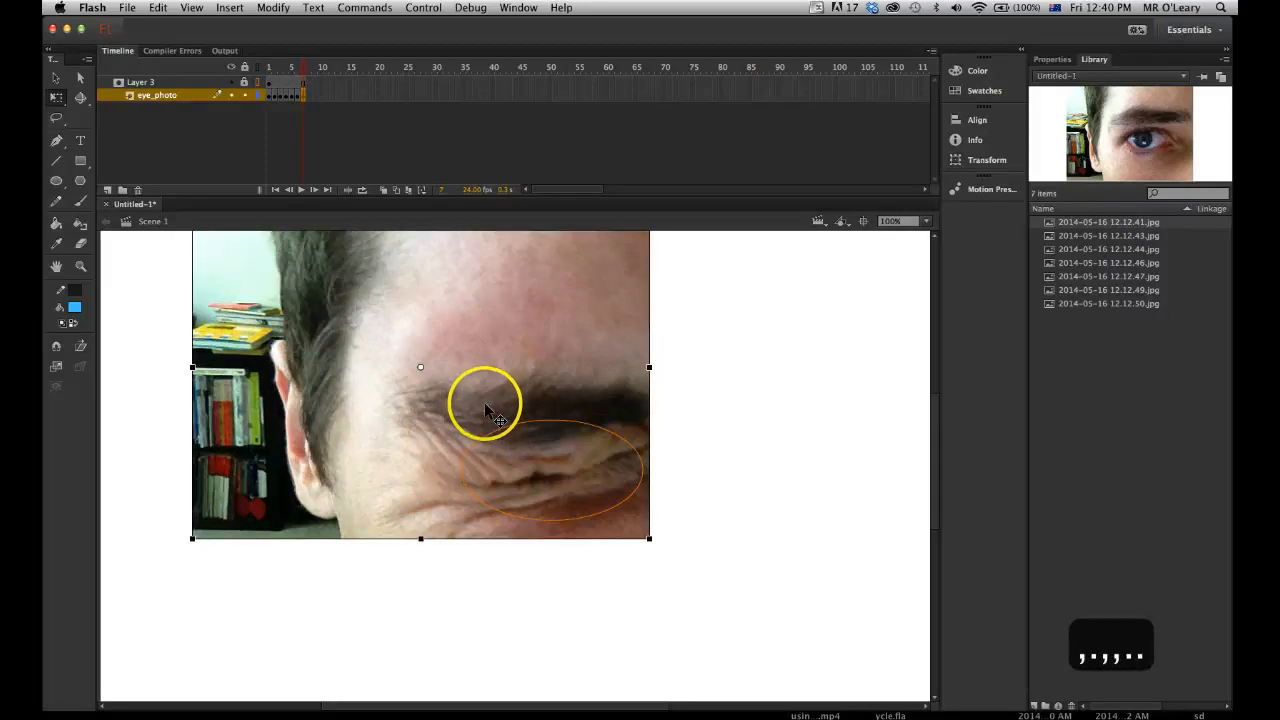
pyautogui.press(',')
pyautogui.press(',')
pyautogui.press('.')
pyautogui.press('.')
pyautogui.press(',')
pyautogui.press(',')
pyautogui.press(',')
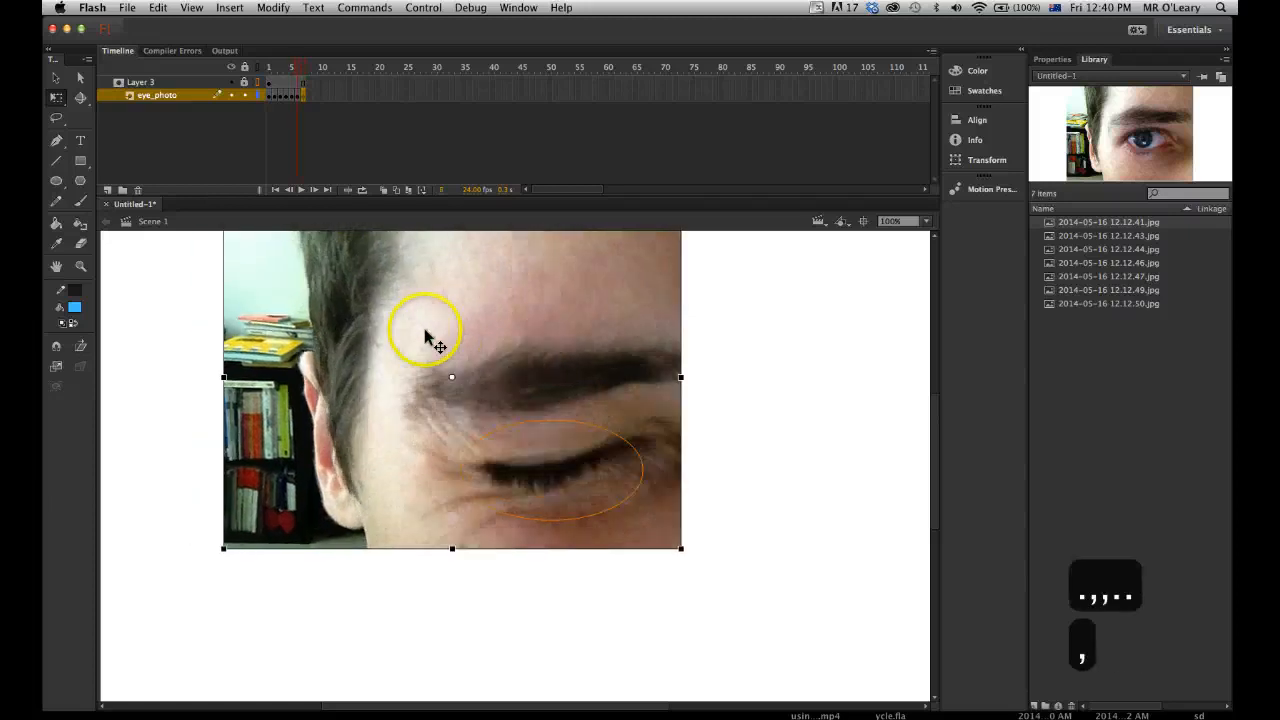
# - Turn off the outline display of Layer 3 and lock both Layer 3 and eye_photo to restore the masked view
pyautogui.click(243, 82)
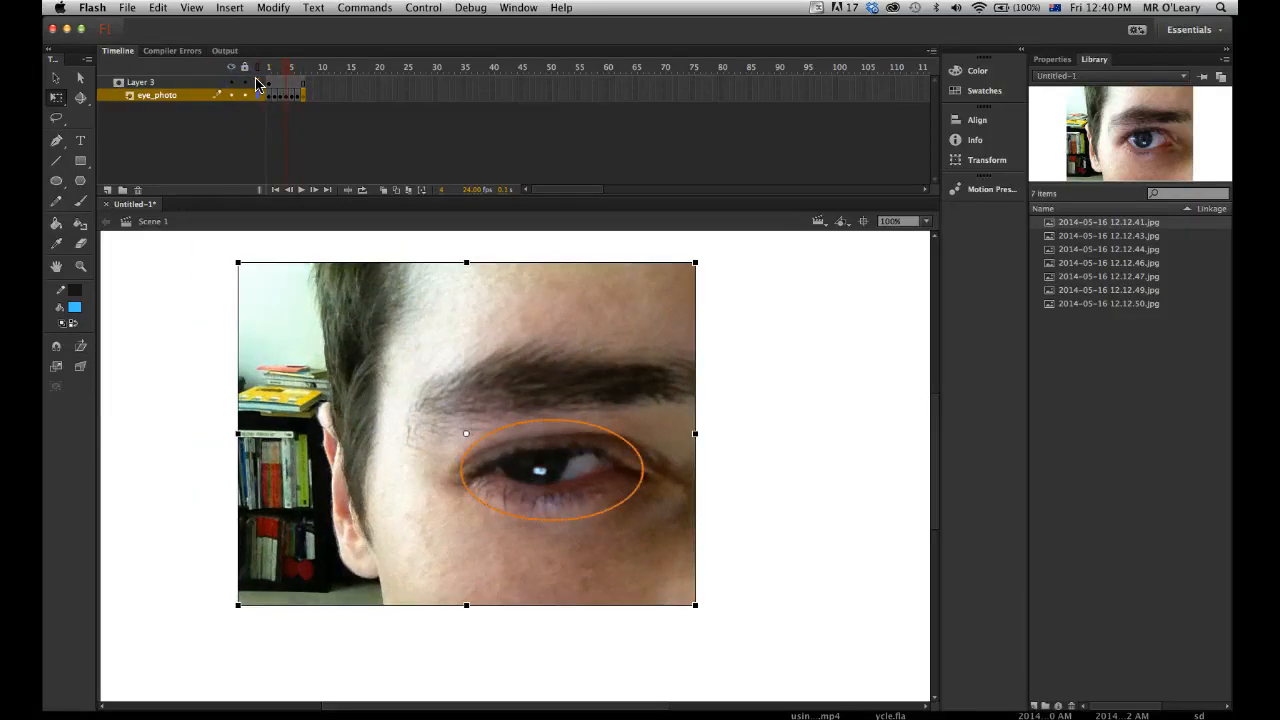
pyautogui.click(257, 83)
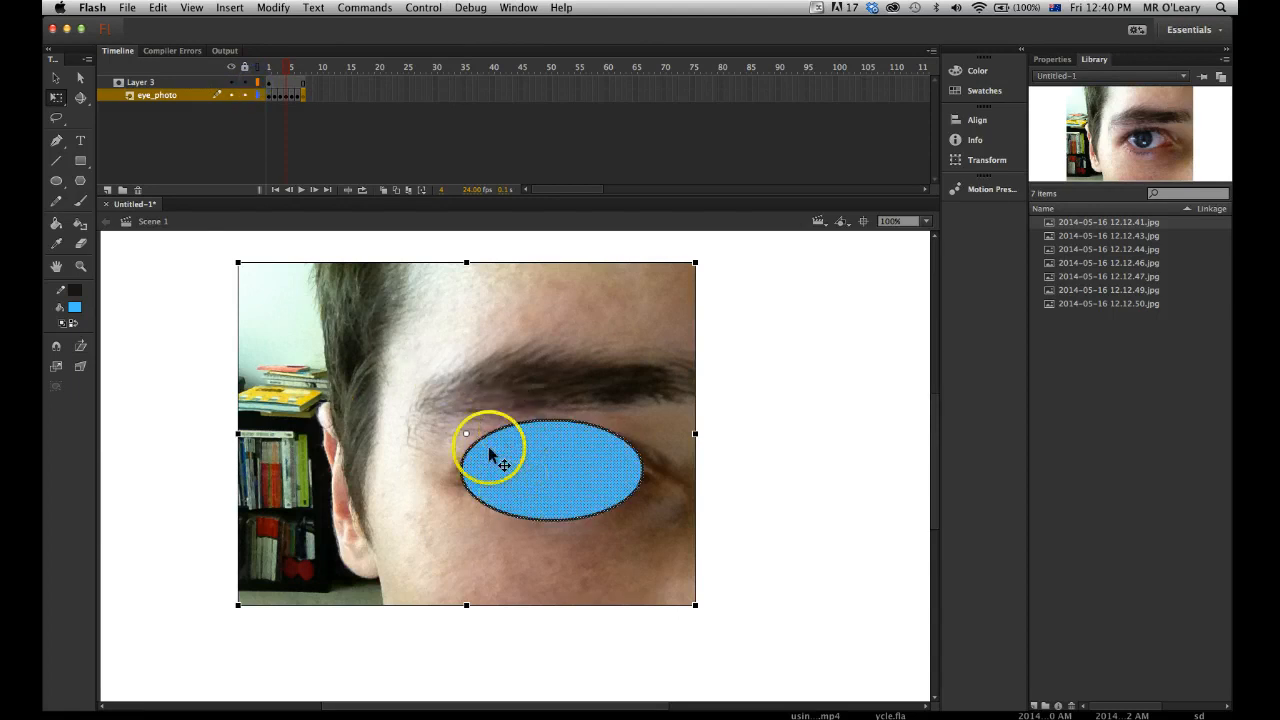
pyautogui.click(244, 83)
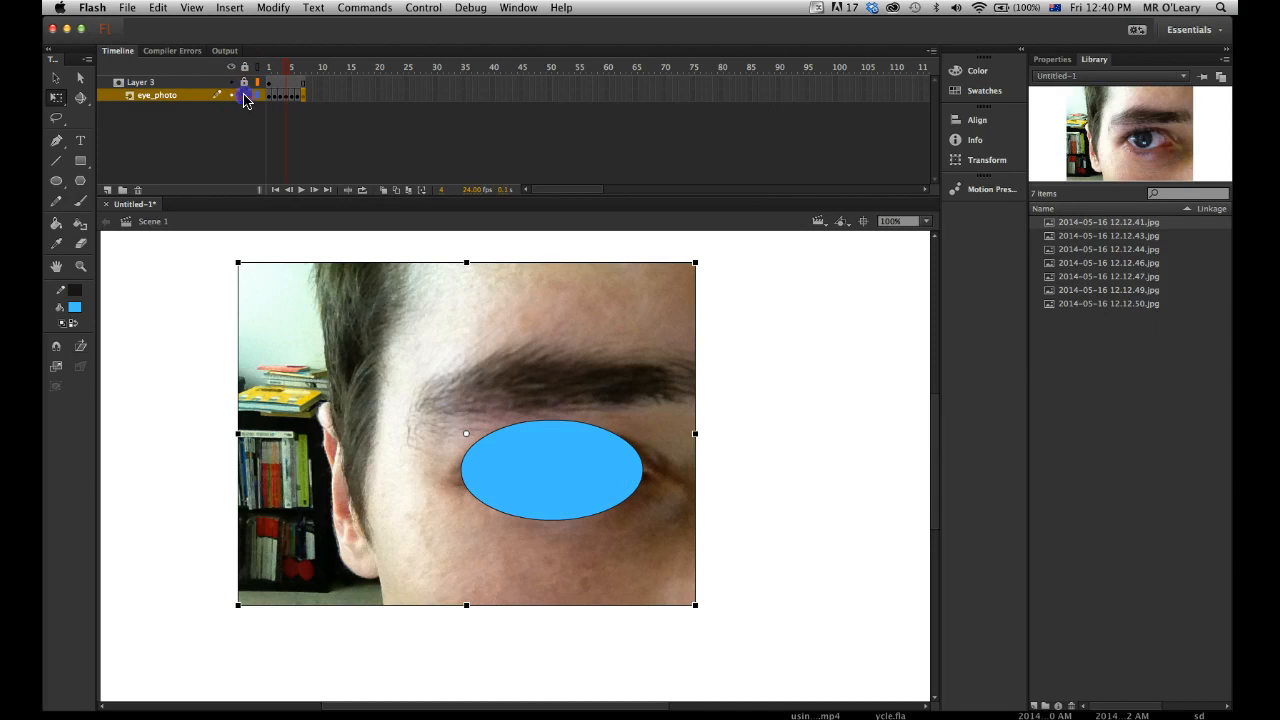
pyautogui.click(244, 95)
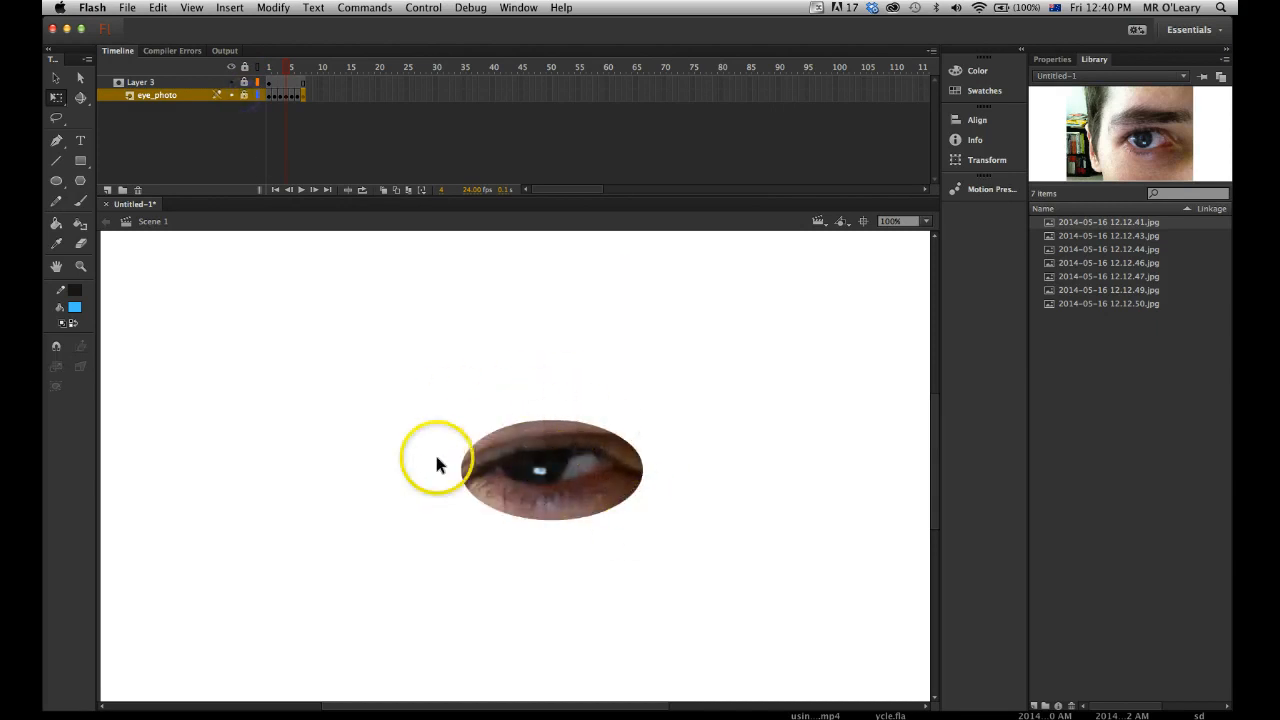
# - Review the masked blink by stepping repeatedly forward and back through frames 1 to 7, finishing at frame 1
pyautogui.press(',')
pyautogui.press(',')
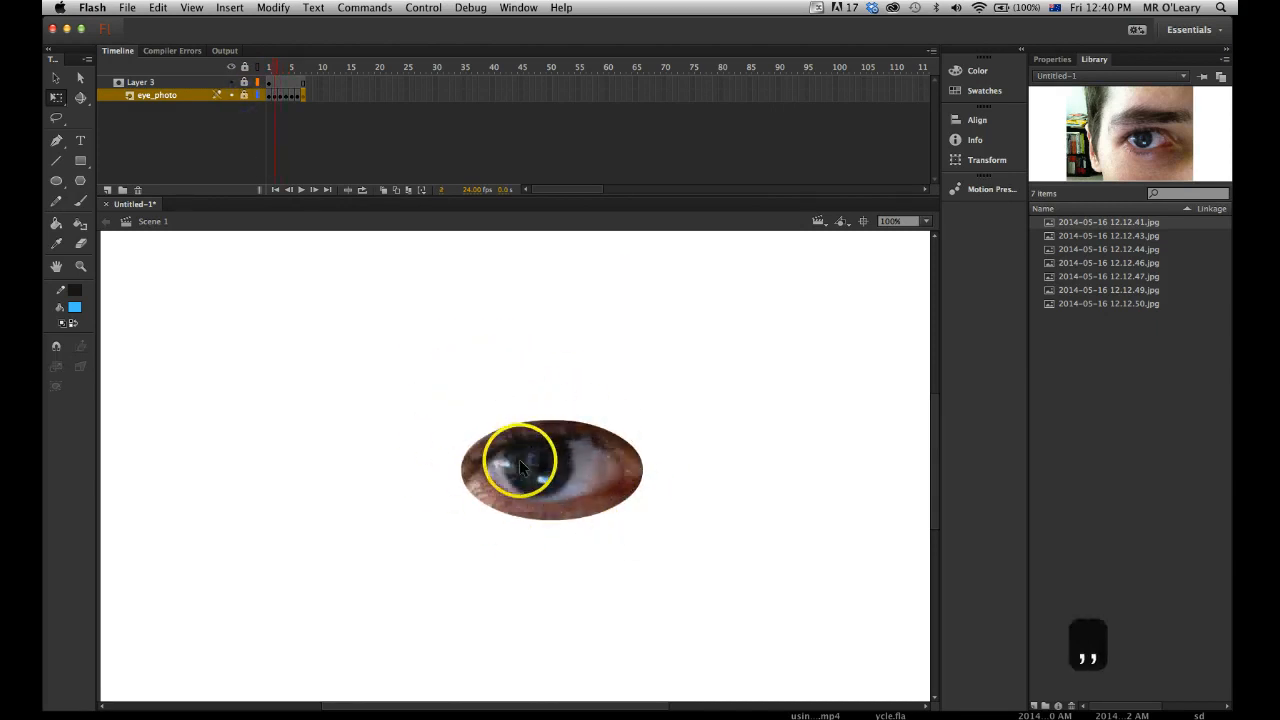
pyautogui.press(',')
pyautogui.press('.')
pyautogui.press('.')
pyautogui.press('.')
pyautogui.press('.')
pyautogui.press('.')
pyautogui.press(',')
pyautogui.press(',')
pyautogui.press(',')
pyautogui.press(',')
pyautogui.press(',')
pyautogui.press('.')
pyautogui.press('.')
pyautogui.press('.')
pyautogui.press('.')
pyautogui.press('.')
pyautogui.press('.')
pyautogui.press(',')
pyautogui.press(',')
pyautogui.press('.')
pyautogui.press('.')
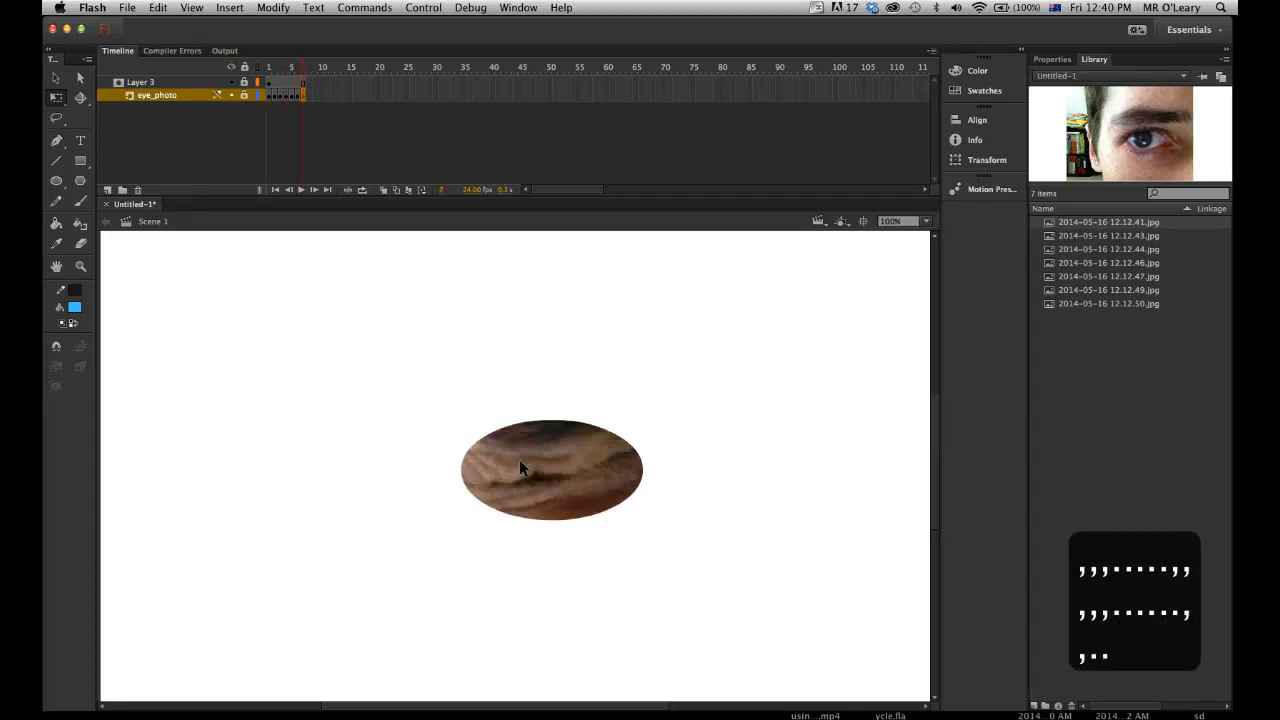
pyautogui.press(',')
pyautogui.press(',')
pyautogui.press(',')
pyautogui.press(',')
pyautogui.press(',')
pyautogui.press(',')
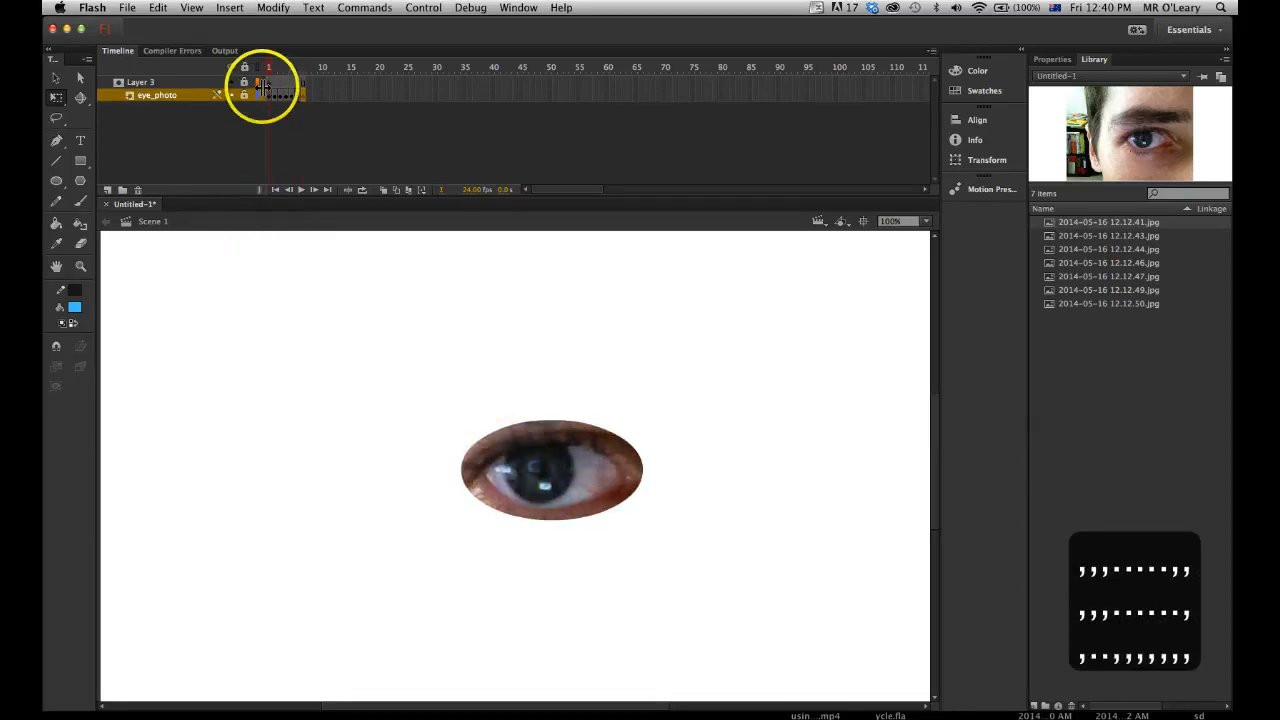
pyautogui.moveTo(268, 72)
pyautogui.mouseDown()
pyautogui.moveTo(289, 70)
pyautogui.moveTo(251, 70)
pyautogui.moveTo(291, 72)
pyautogui.moveTo(267, 72)
pyautogui.mouseUp()
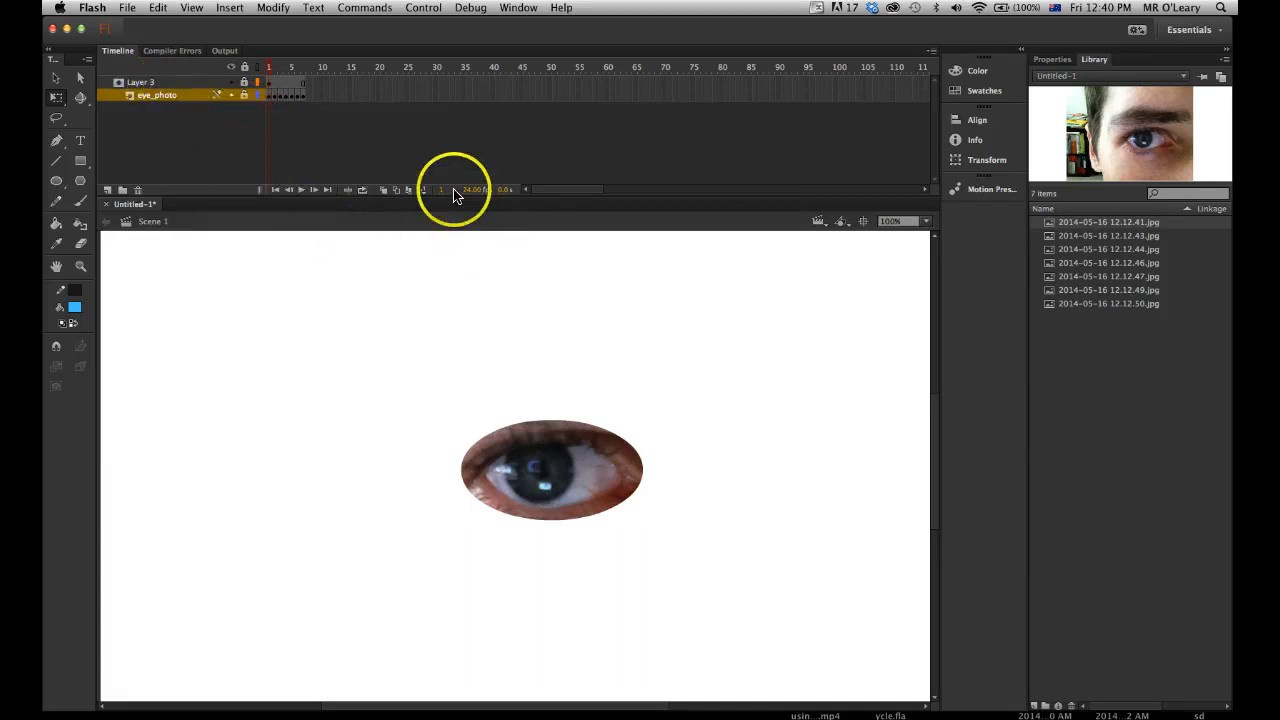
# - Copy the Layer 3 mask and the eye_photo layer together
pyautogui.click(170, 86)
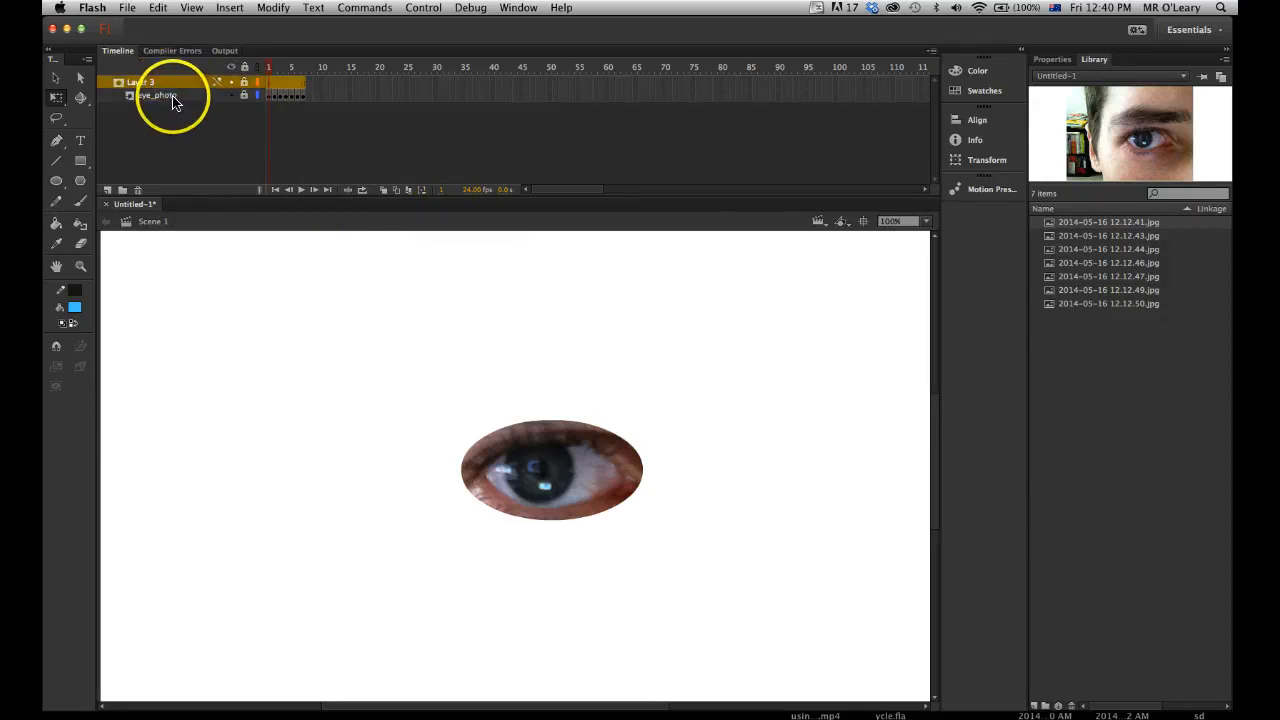
pyautogui.keyDown('shift'); pyautogui.click(172, 96); pyautogui.keyUp('shift')
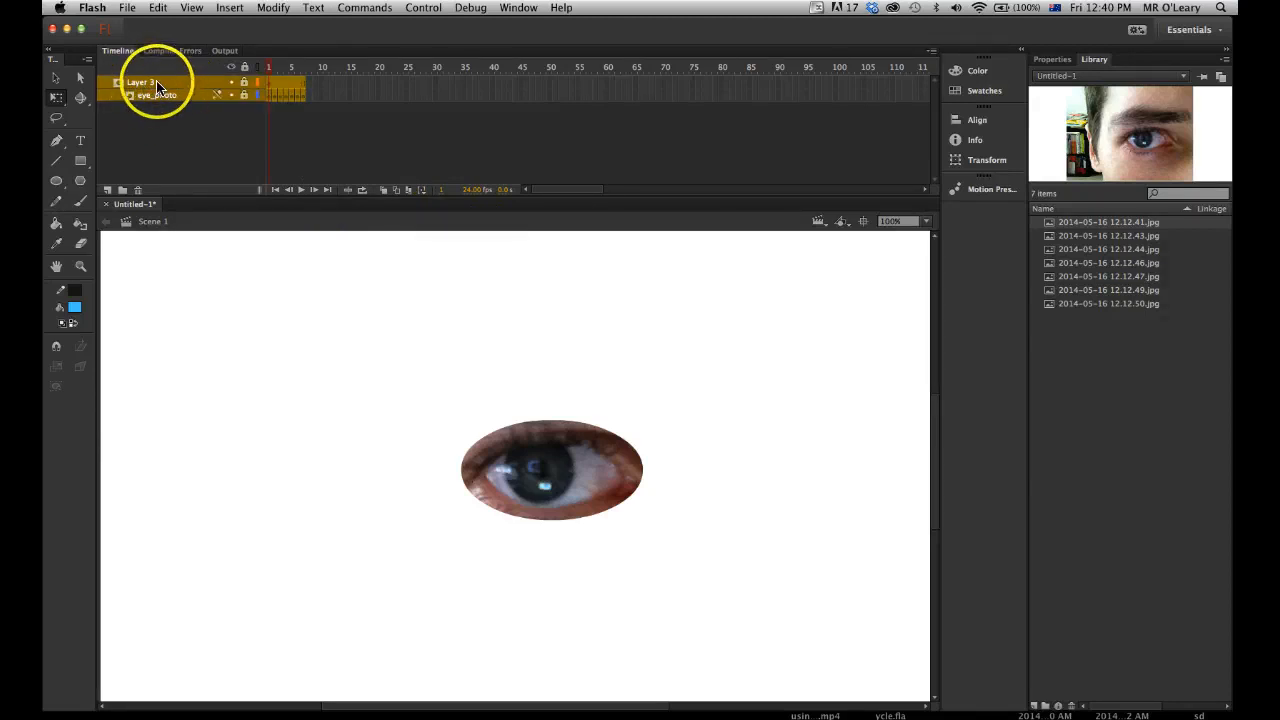
pyautogui.rightClick(160, 87)
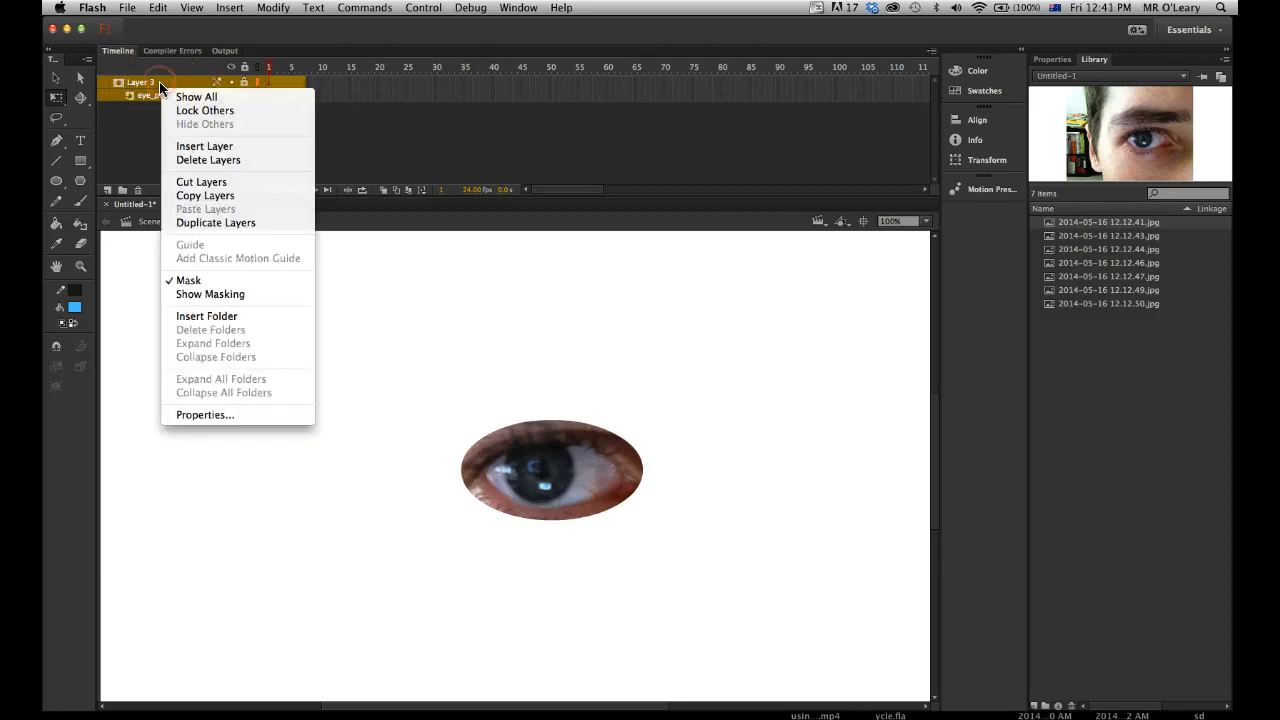
pyautogui.click(197, 200)
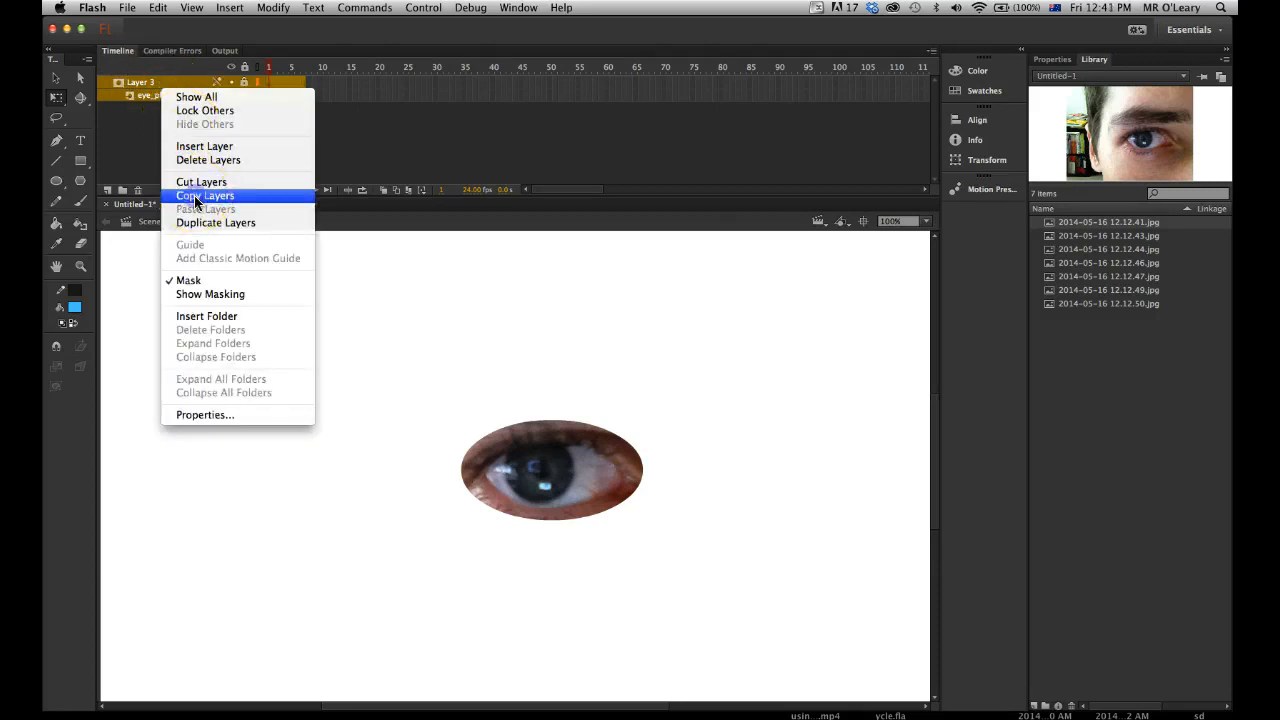
# - Create a new graphic symbol named eye_bloink in the library root
pyautogui.click(229, 9)
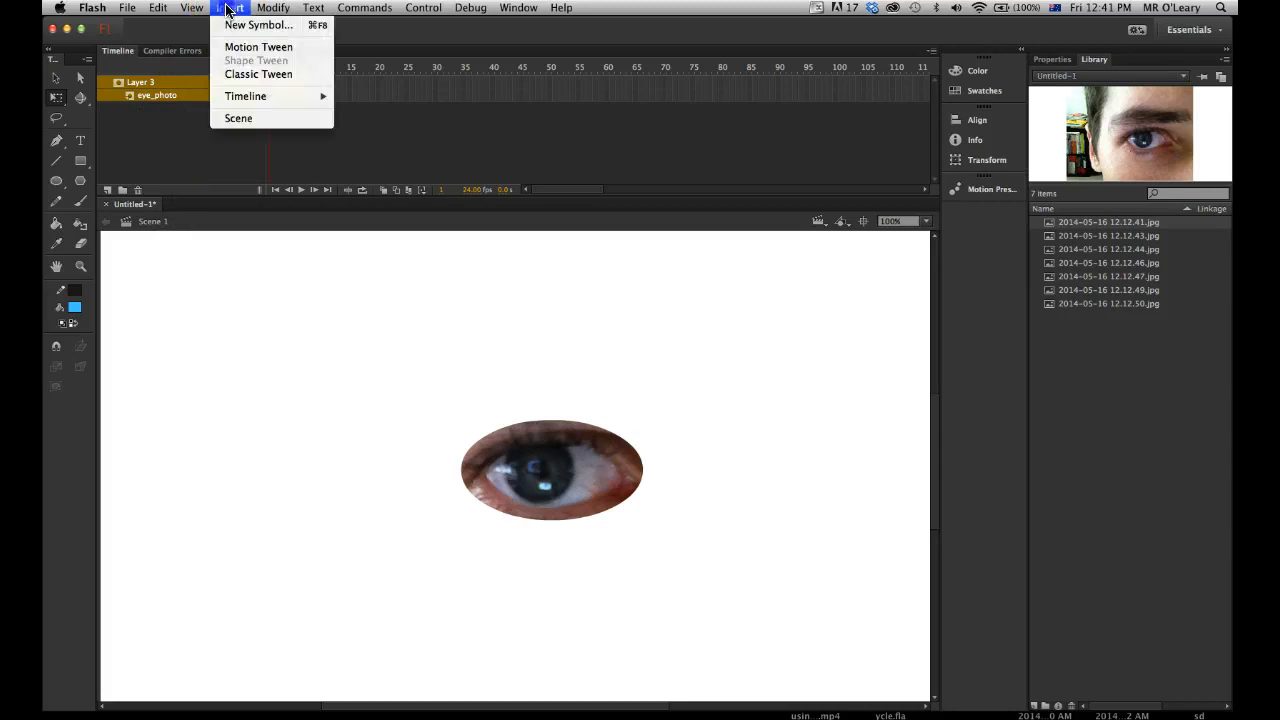
pyautogui.click(240, 24)
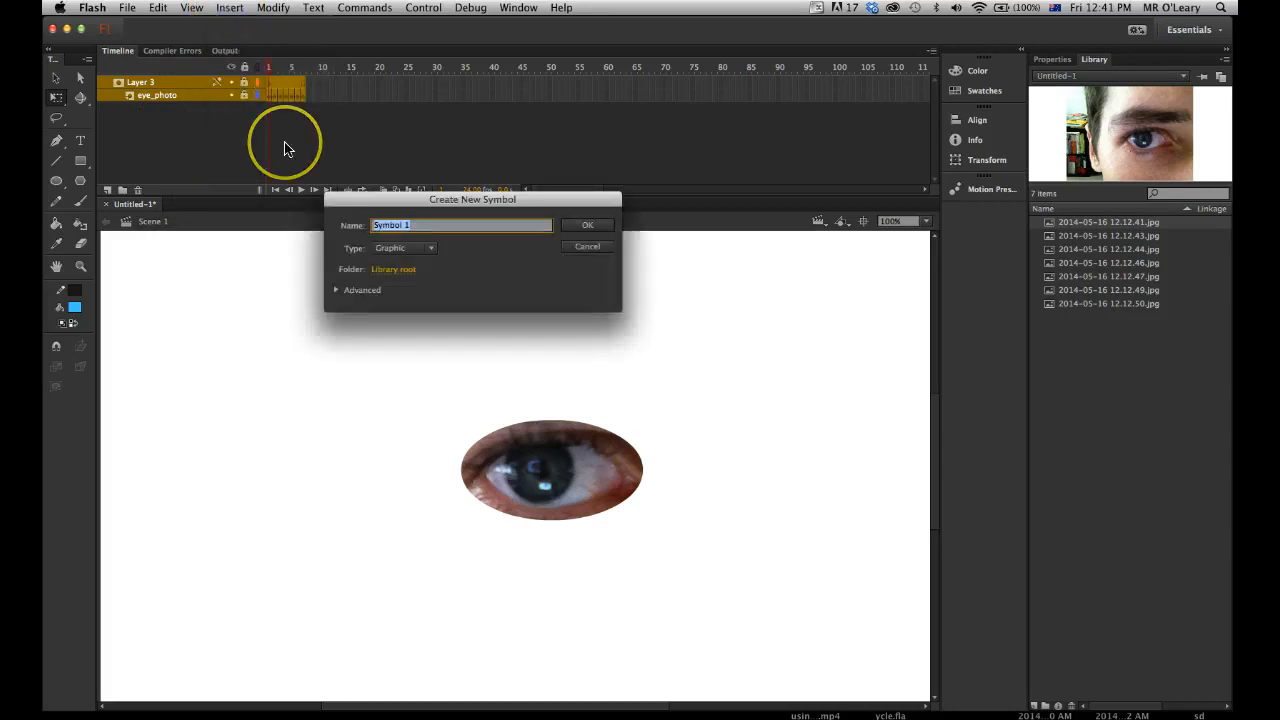
pyautogui.write('eye_bloink')
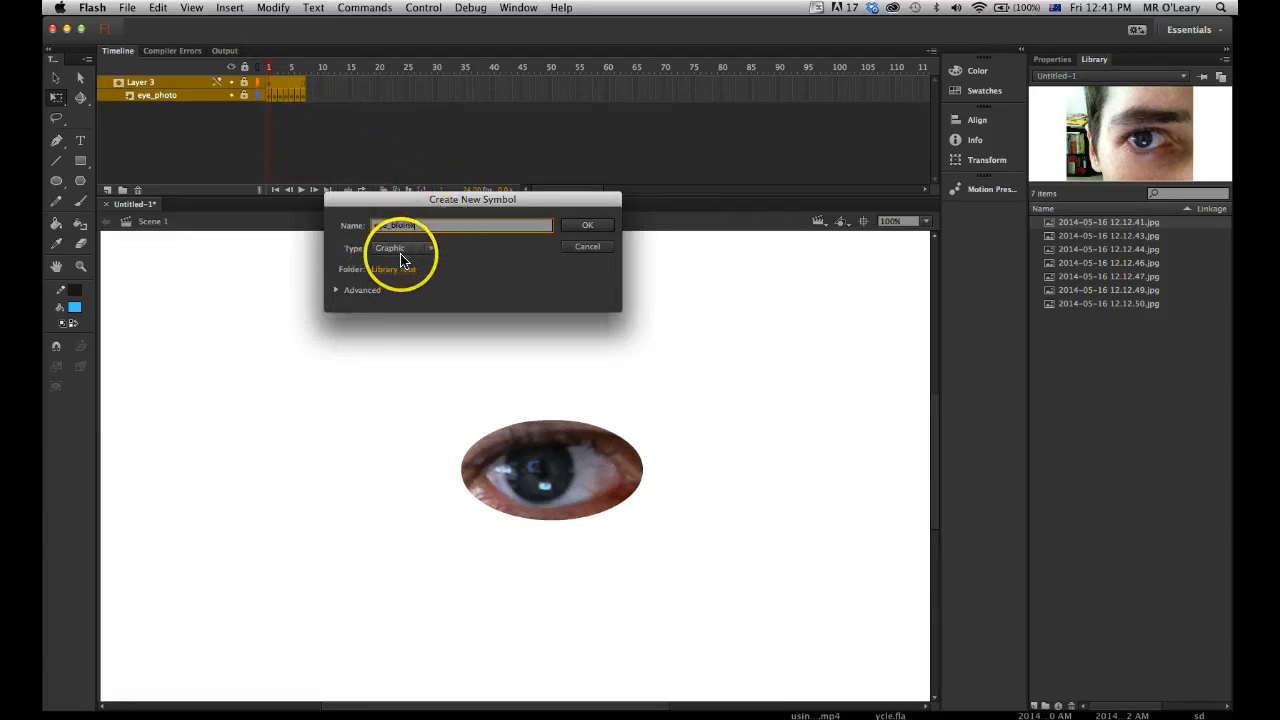
pyautogui.click(585, 231)
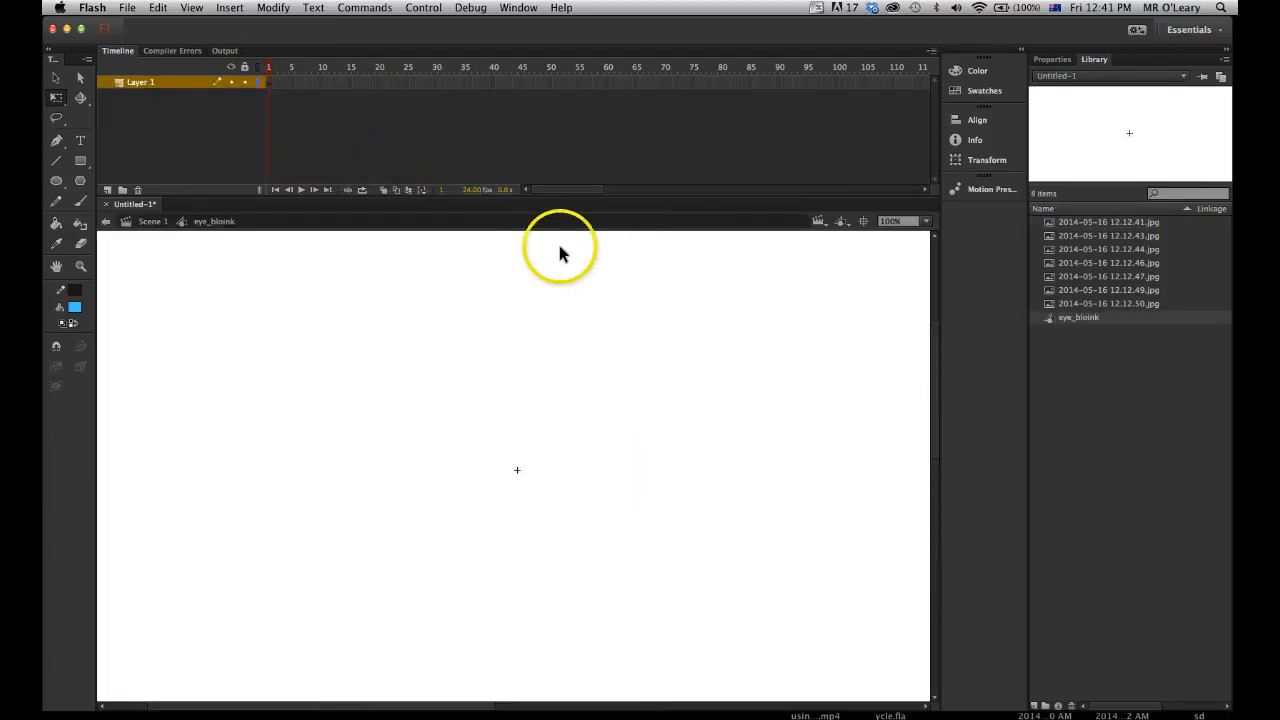
# - Paste the copied Layer 3 mask and eye_photo layers above Layer 1 in the eye_bloink symbol
pyautogui.rightClick(160, 86)
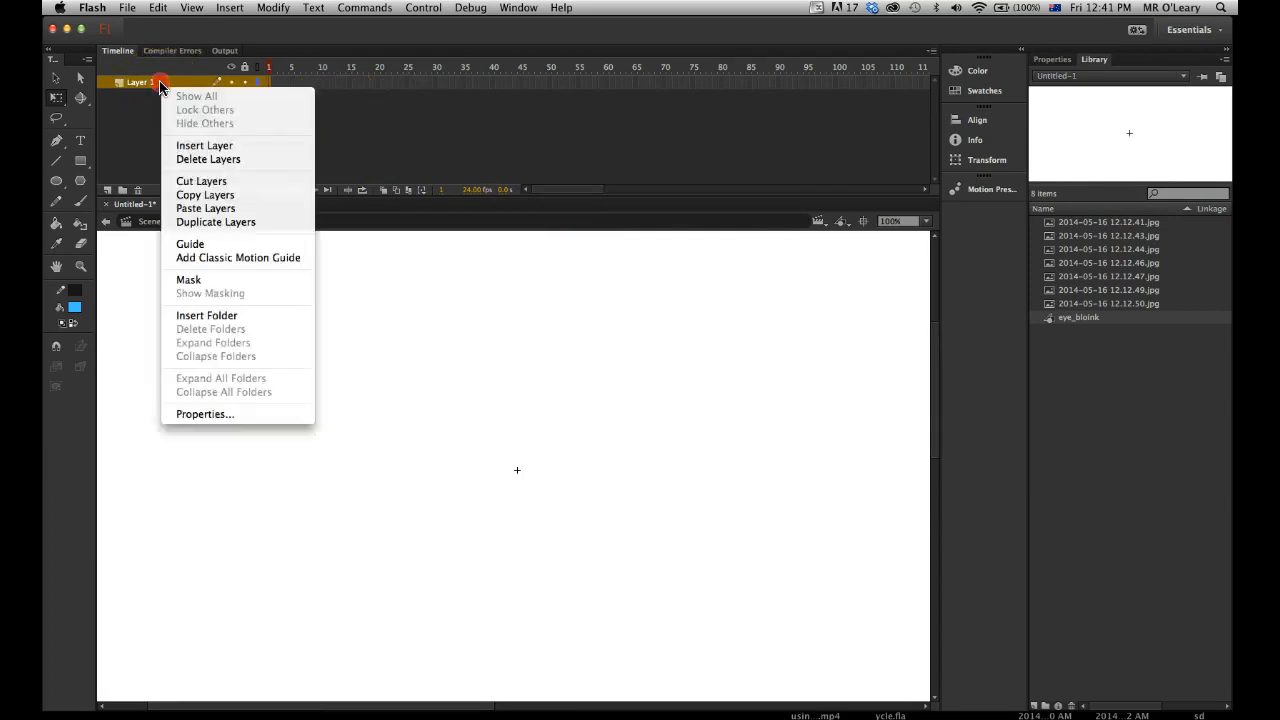
pyautogui.click(155, 82)
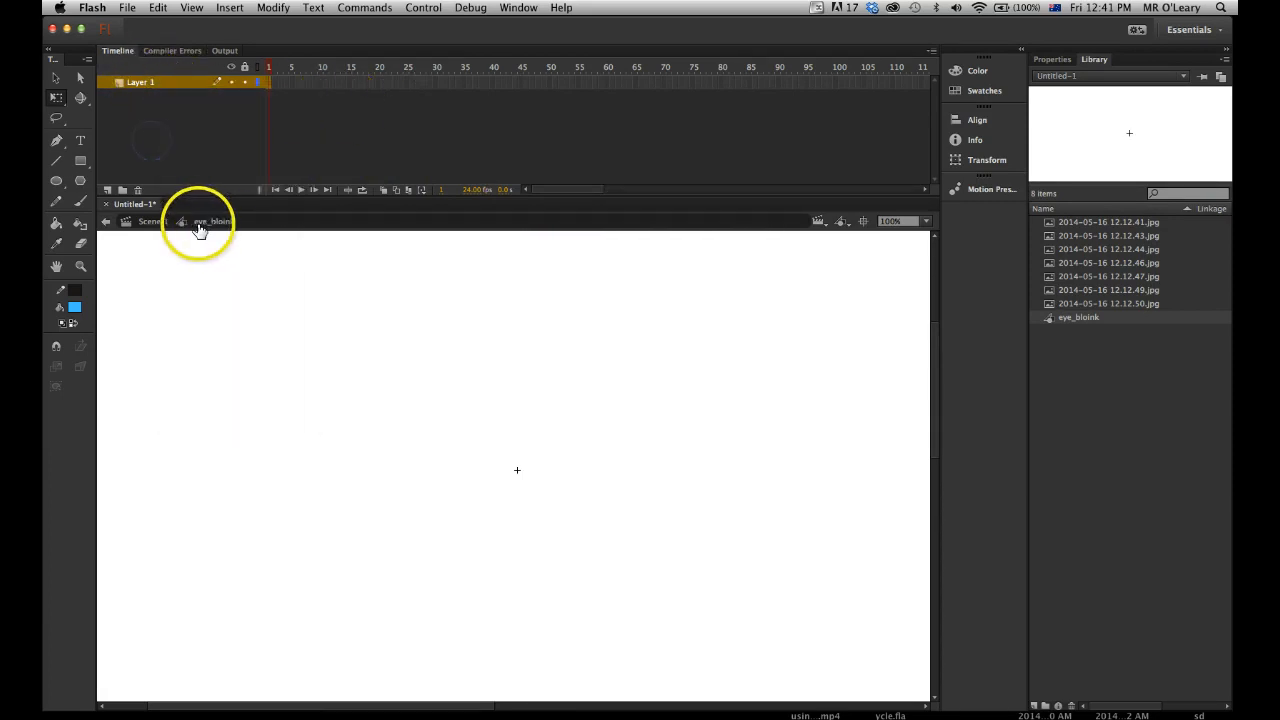
pyautogui.rightClick(143, 87)
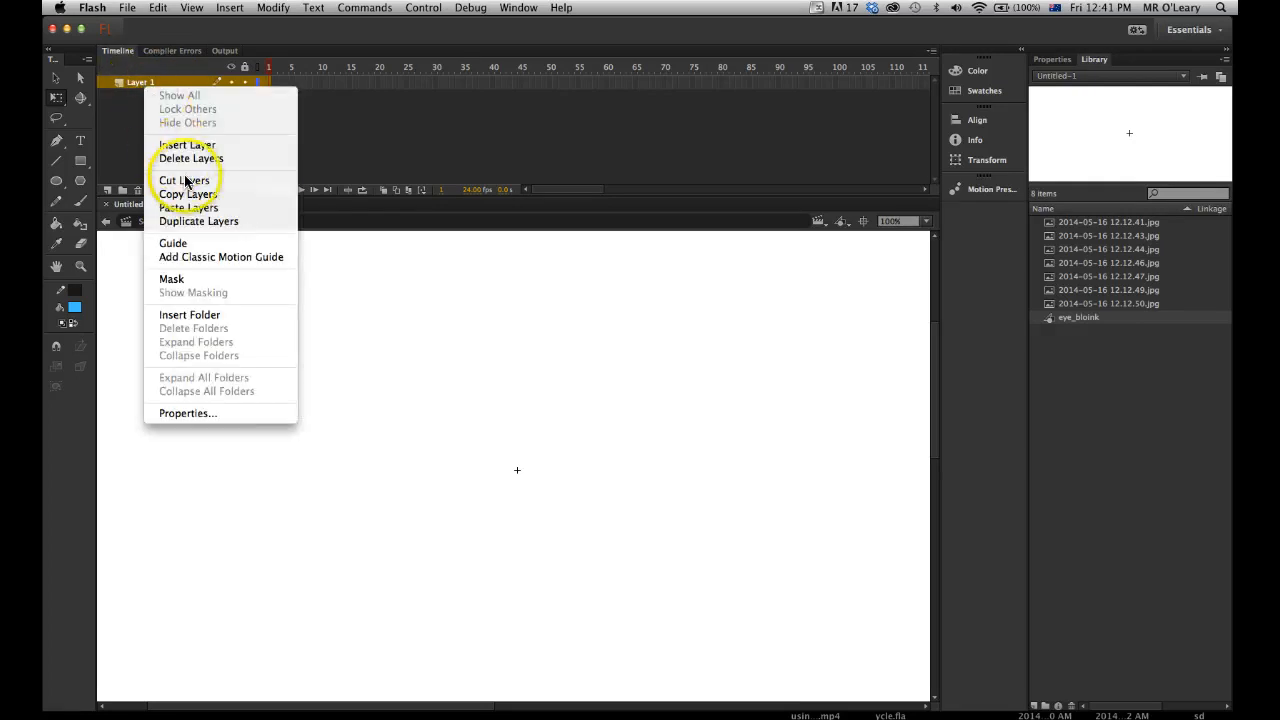
pyautogui.click(173, 212)
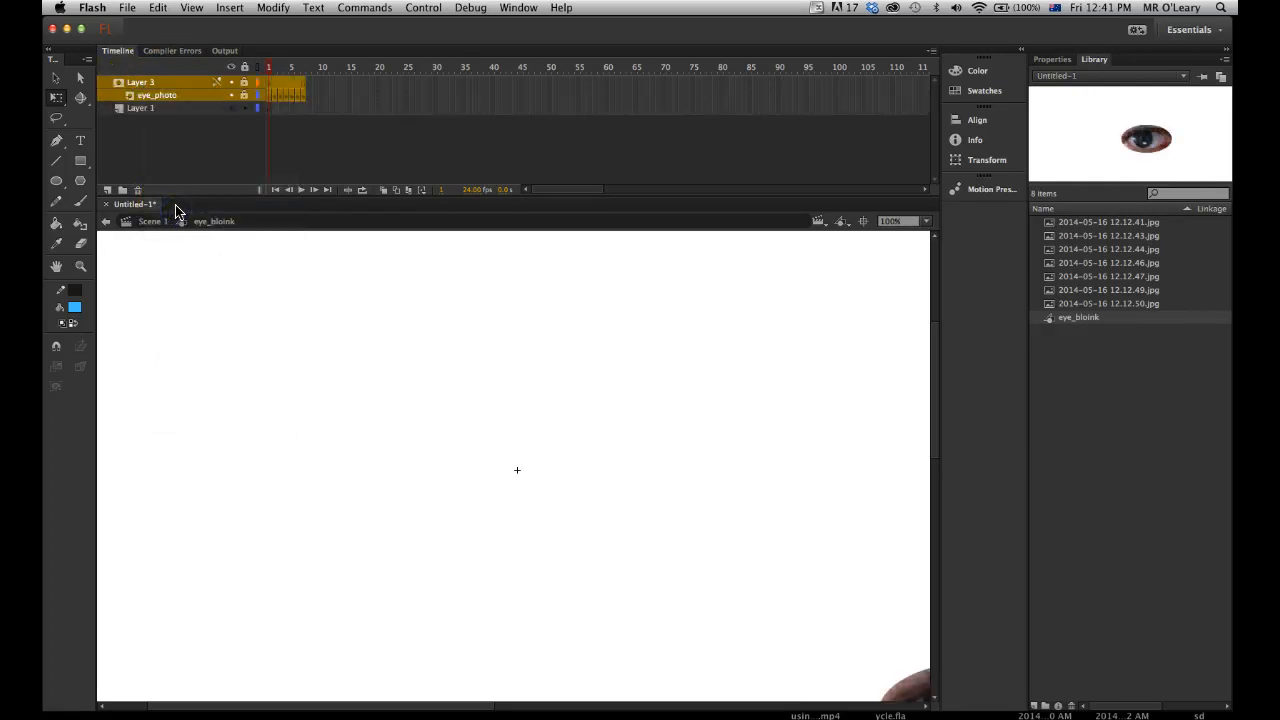
# - Zoom in on the masked eye in the symbol and play its blink once from frame 1
pyautogui.moveTo(270, 69)
pyautogui.mouseDown()
pyautogui.moveTo(300, 63)
pyautogui.moveTo(283, 63)
pyautogui.mouseUp()
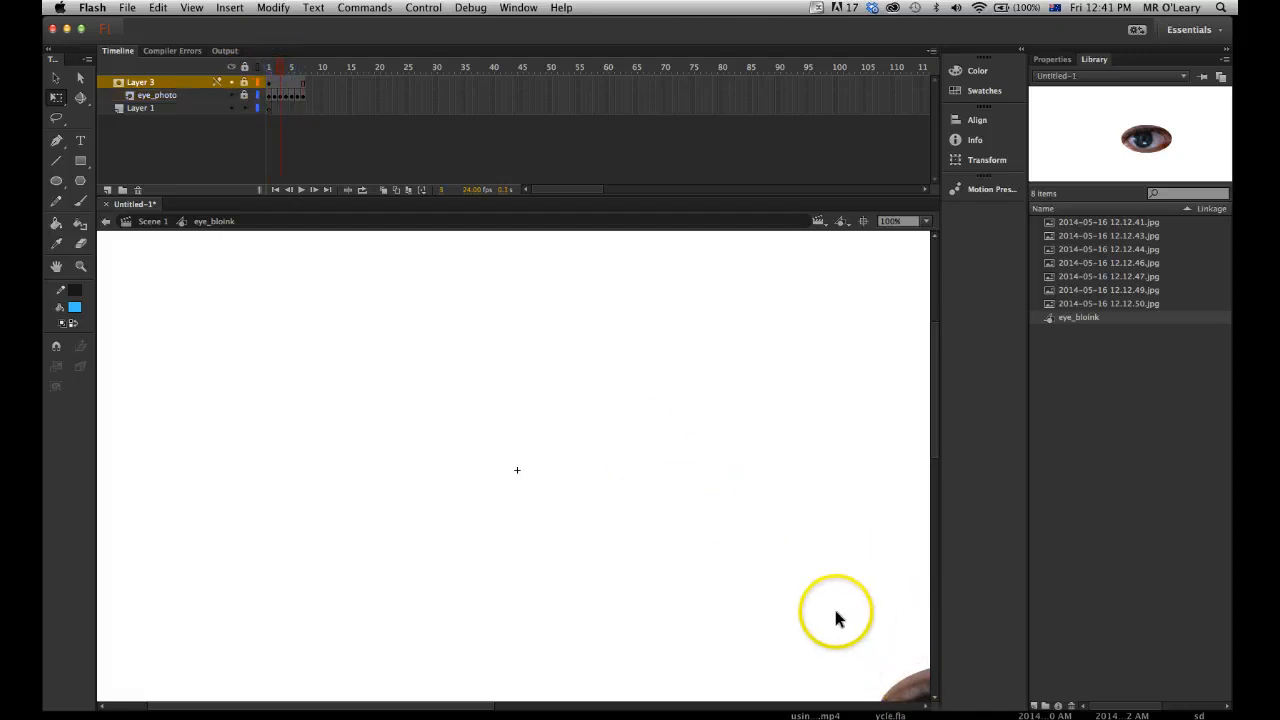
pyautogui.press('z')
pyautogui.keyDown('alt'); pyautogui.click(756, 513); pyautogui.keyUp('alt')
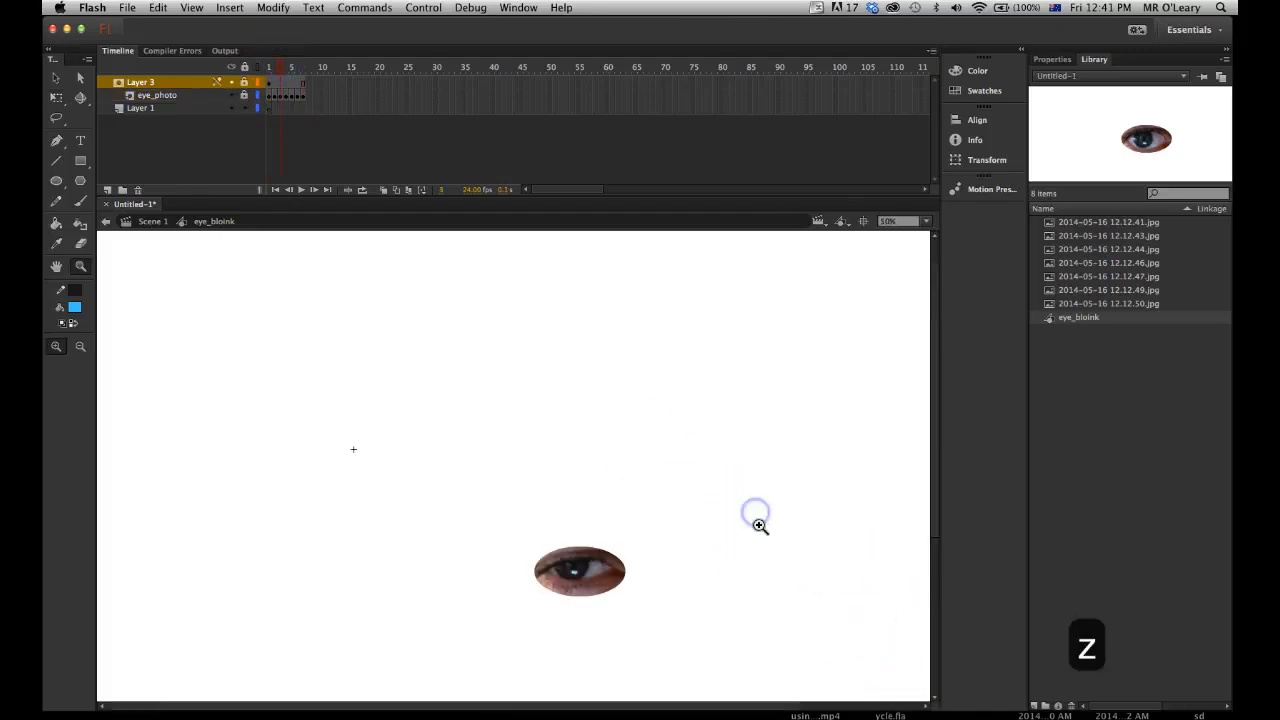
pyautogui.moveTo(520, 527); pyautogui.dragTo(667, 611)
pyautogui.moveTo(280, 62)
pyautogui.mouseDown()
pyautogui.moveTo(258, 64)
pyautogui.moveTo(314, 70)
pyautogui.moveTo(258, 66)
pyautogui.mouseUp()
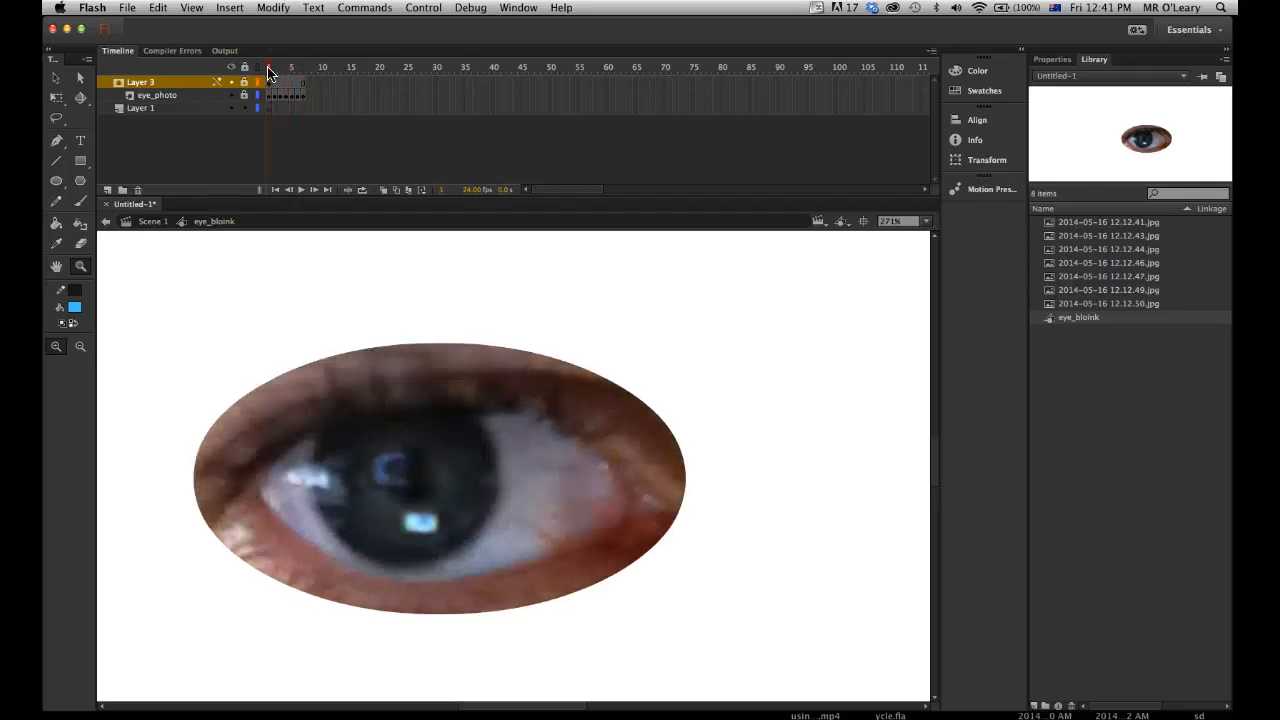
pyautogui.press('Return')
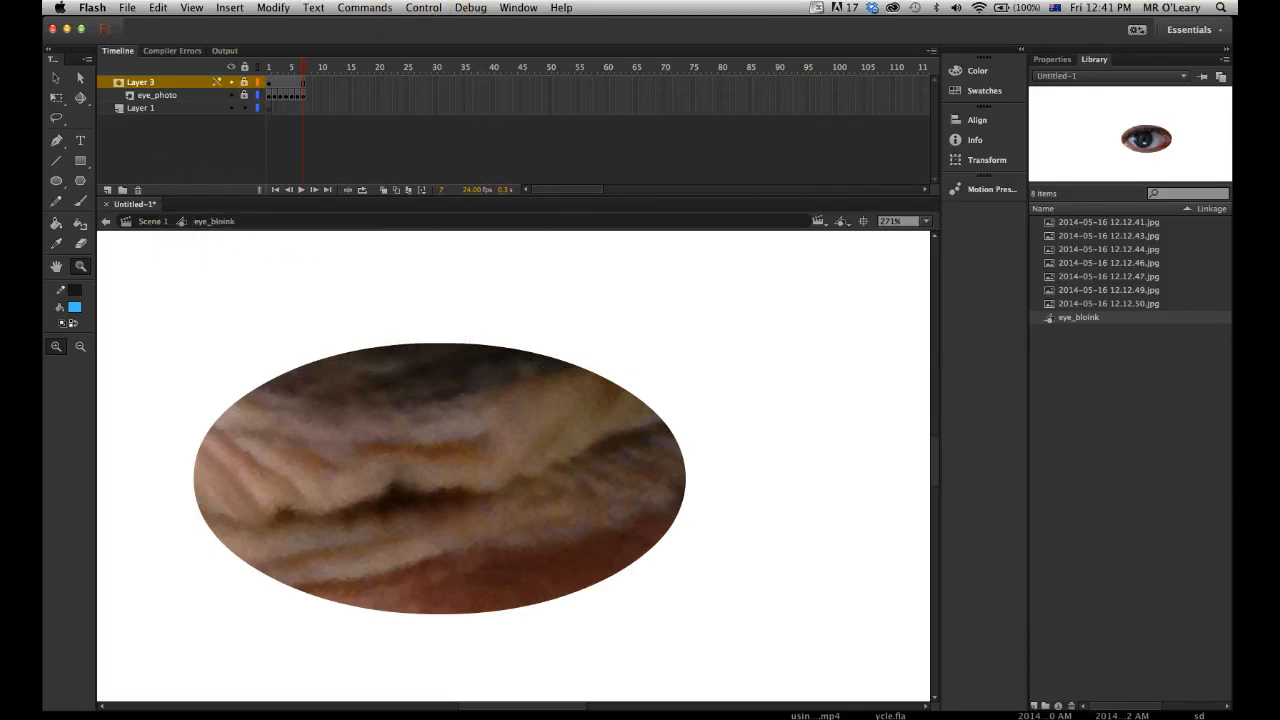
# - Enable Loop Playback, preview the blink looping, and return the playhead to frame 1
pyautogui.click(421, 9)
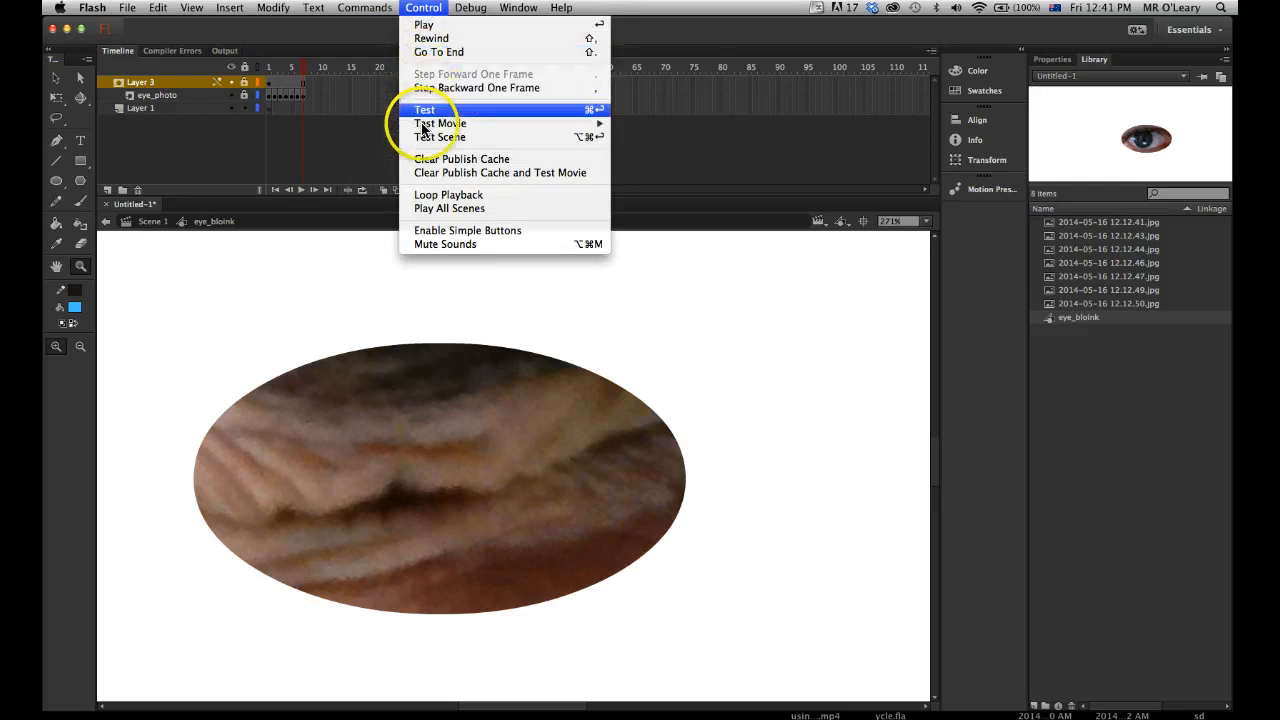
pyautogui.click(428, 200)
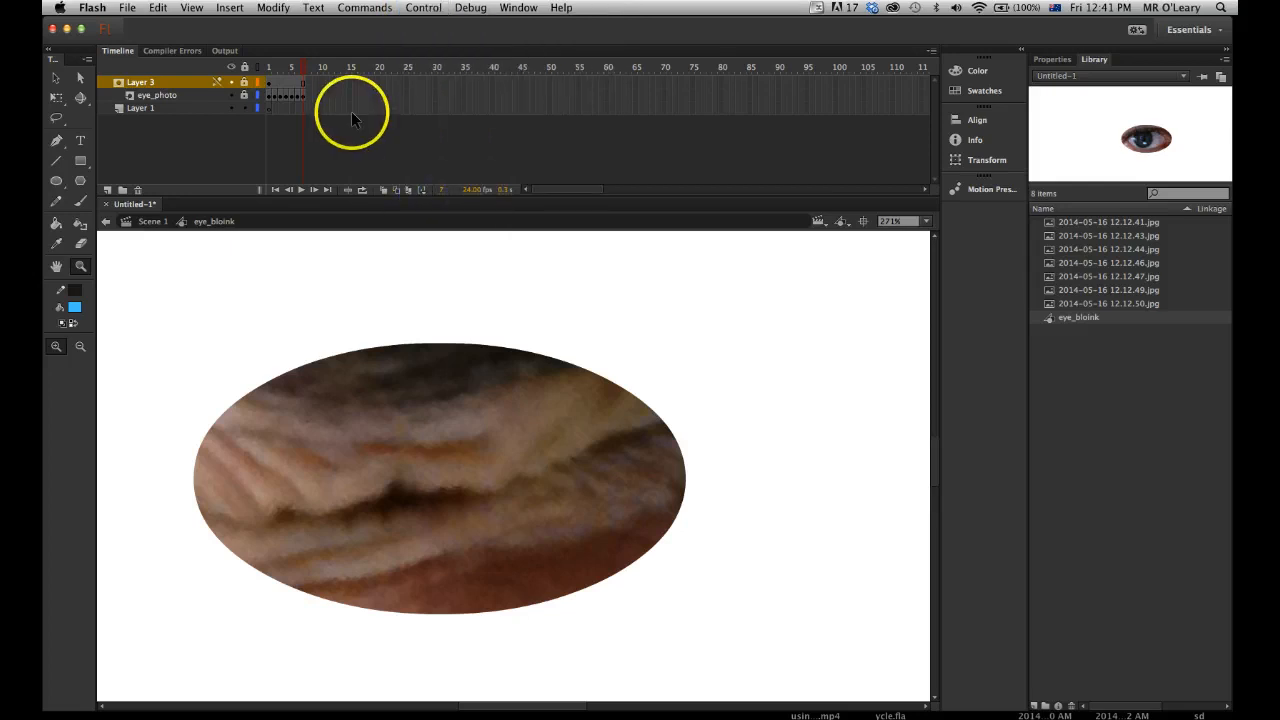
pyautogui.press('Return')
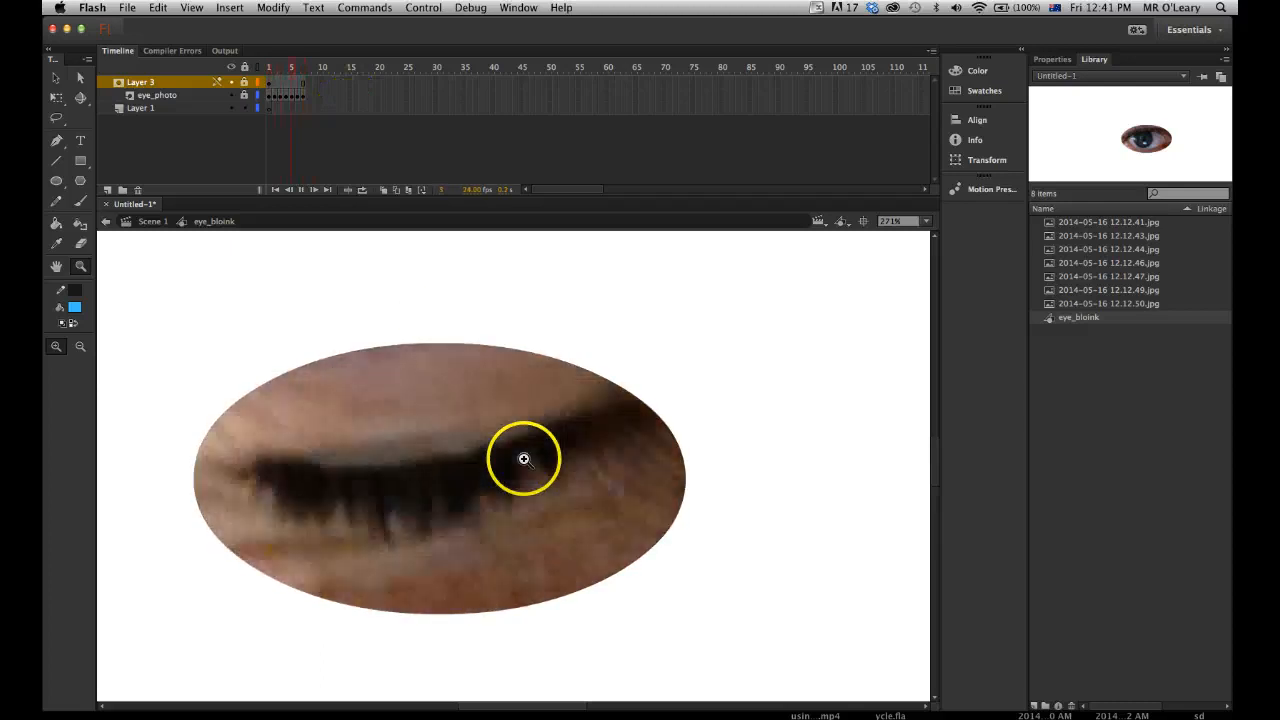
pyautogui.press('Return')
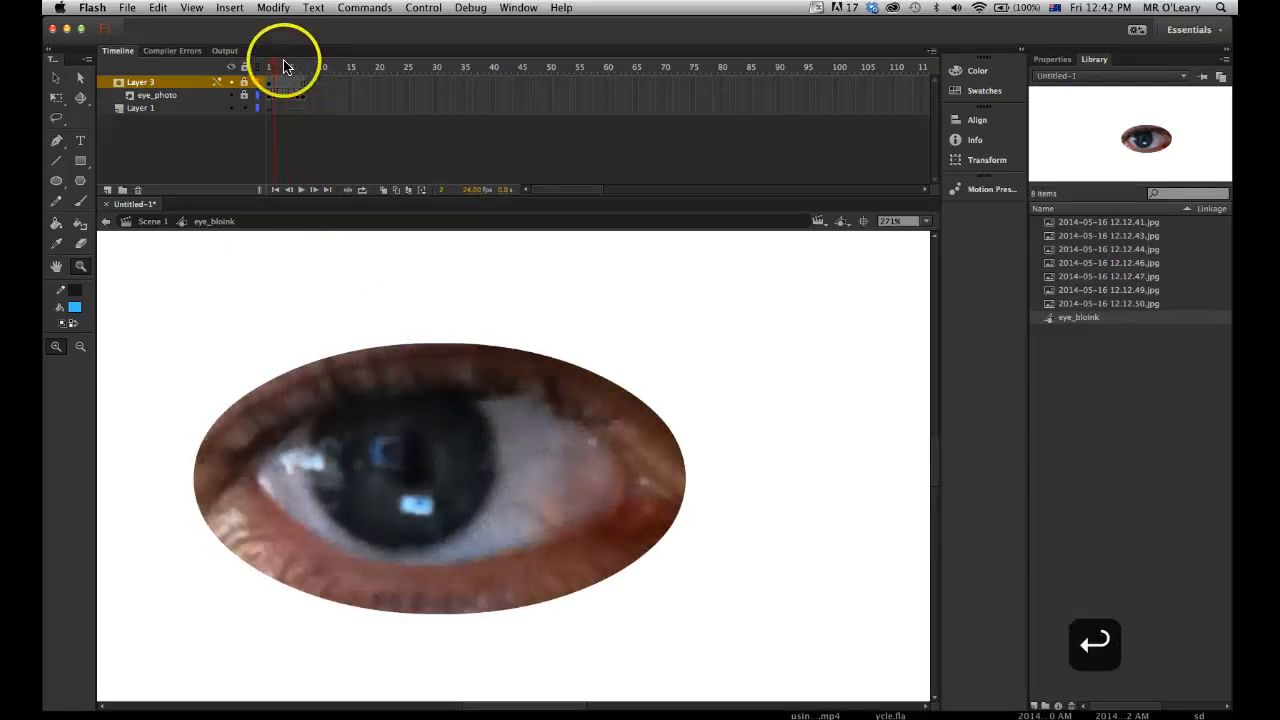
pyautogui.moveTo(277, 68)
pyautogui.mouseDown()
pyautogui.moveTo(266, 66)
pyautogui.moveTo(310, 68)
pyautogui.moveTo(258, 70)
pyautogui.mouseUp()
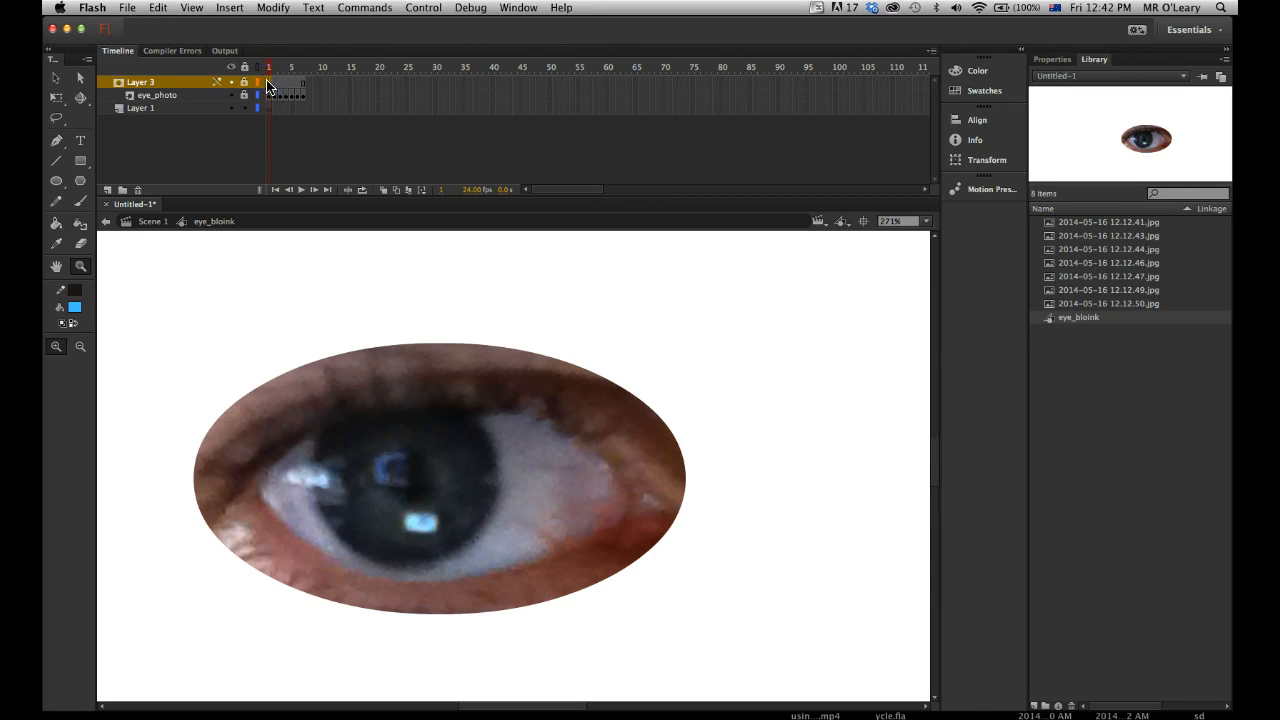
# - Move frames 1 to 7 of Layer 3 and eye_photo together so that they start at frame 20
pyautogui.moveTo(268, 82); pyautogui.dragTo(303, 100)
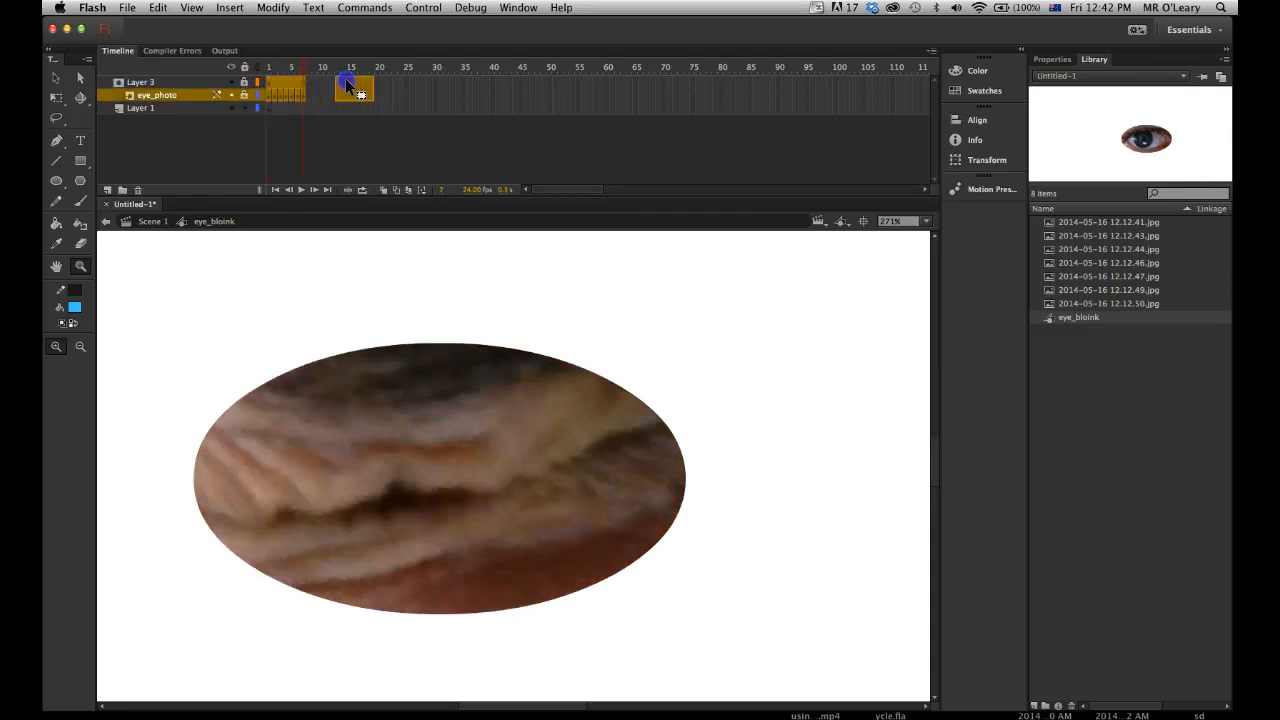
pyautogui.moveTo(387, 75)
pyautogui.mouseDown()
pyautogui.moveTo(331, 67)
pyautogui.moveTo(386, 64)
pyautogui.moveTo(318, 92)
pyautogui.moveTo(376, 66)
pyautogui.mouseUp()
pyautogui.click(341, 68)
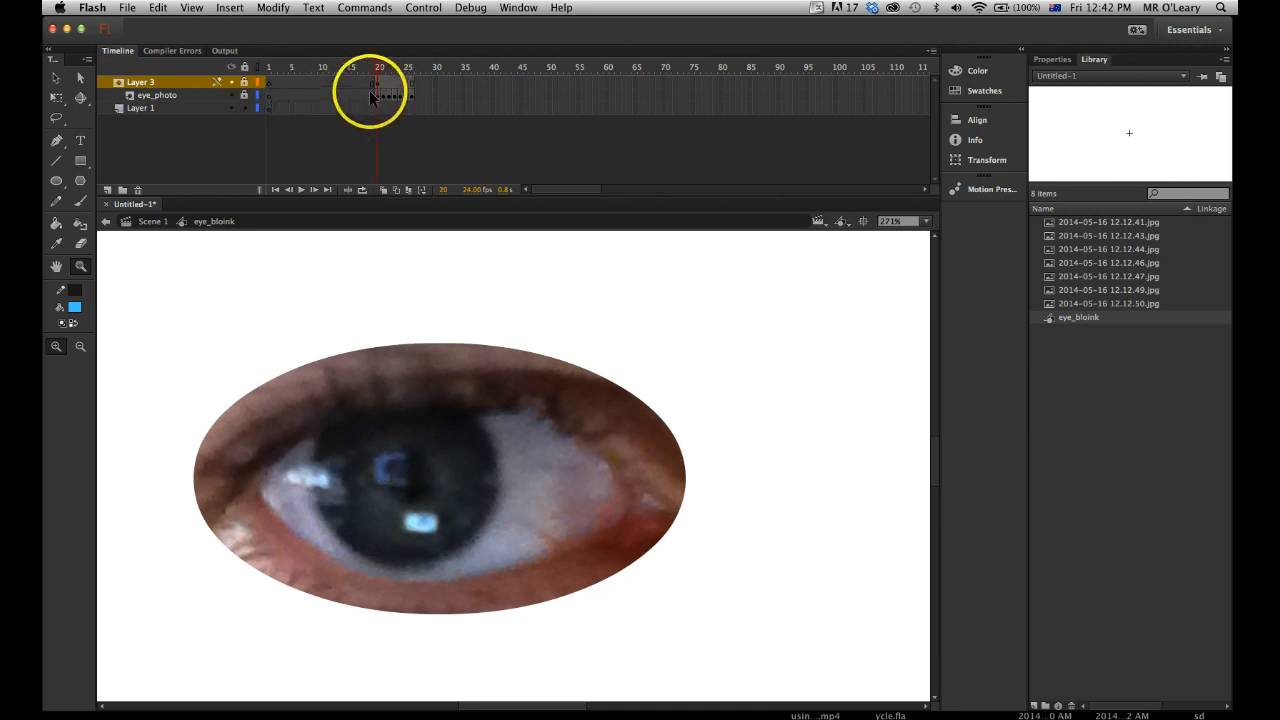
# - Move the frame 20 keyframes of Layer 3 and eye_photo back to frame 1 to hold the open eye before the blink
pyautogui.click(376, 82)
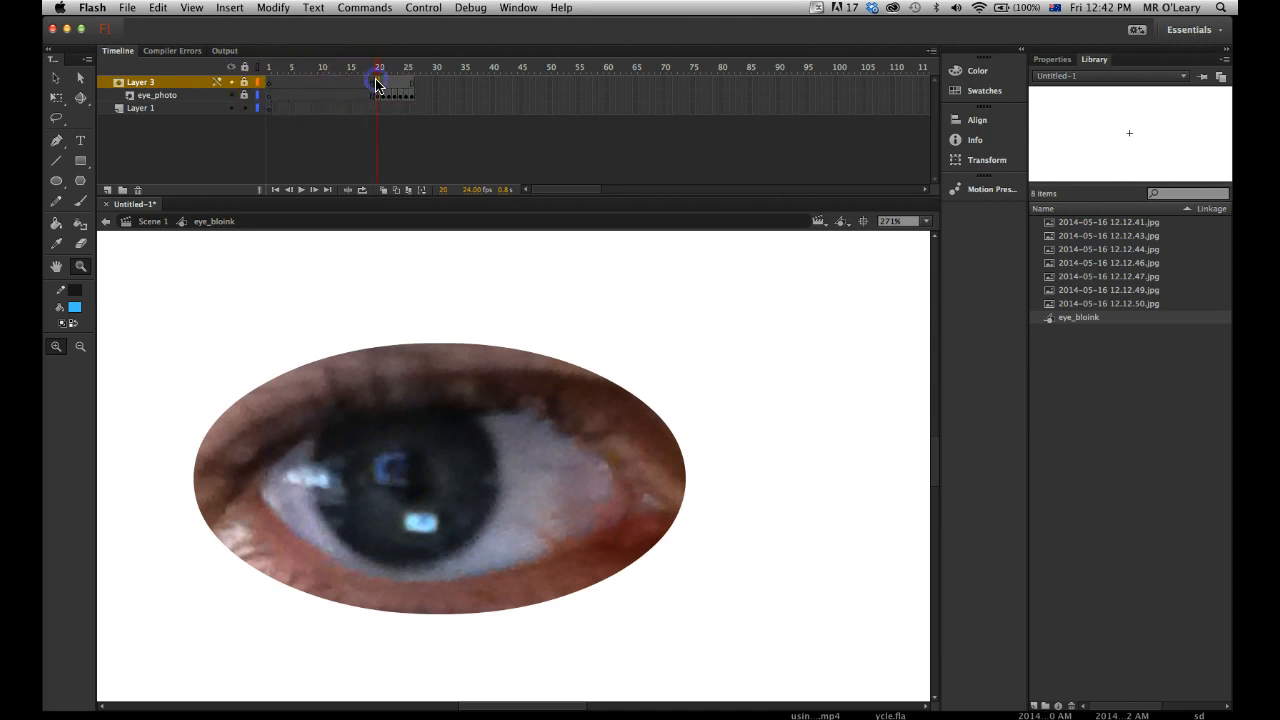
pyautogui.click(376, 94)
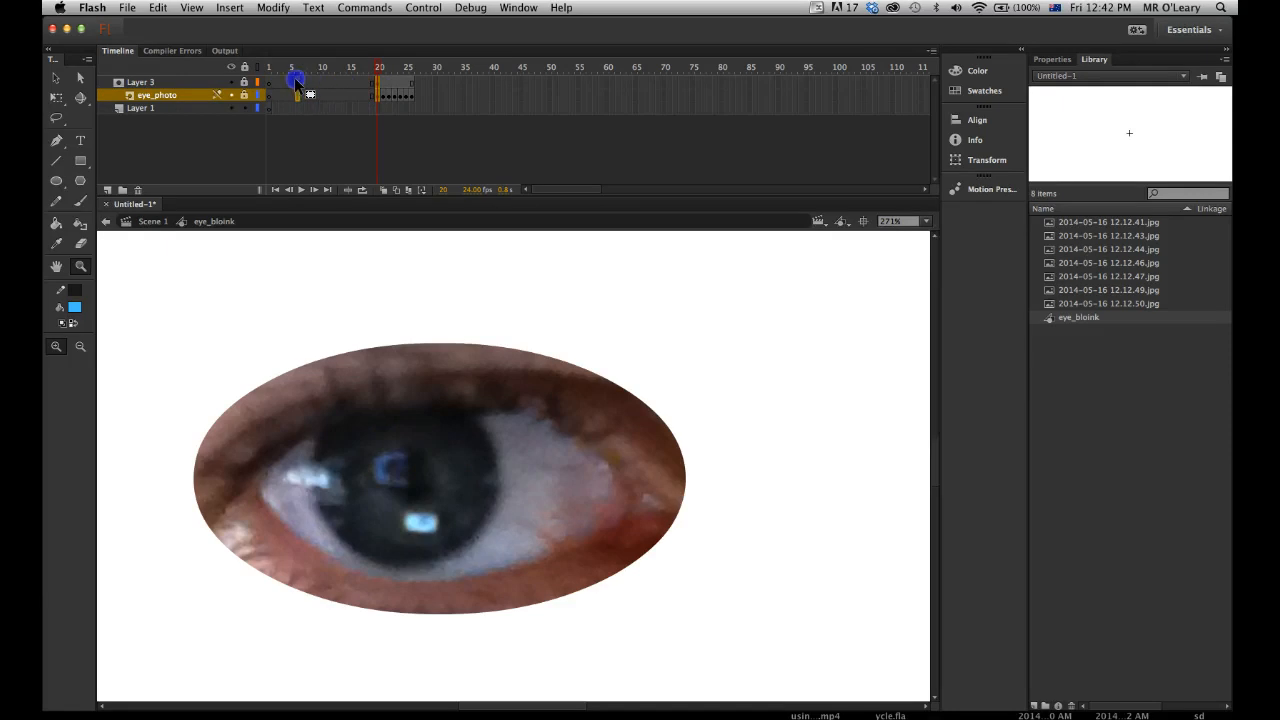
pyautogui.click(268, 80)
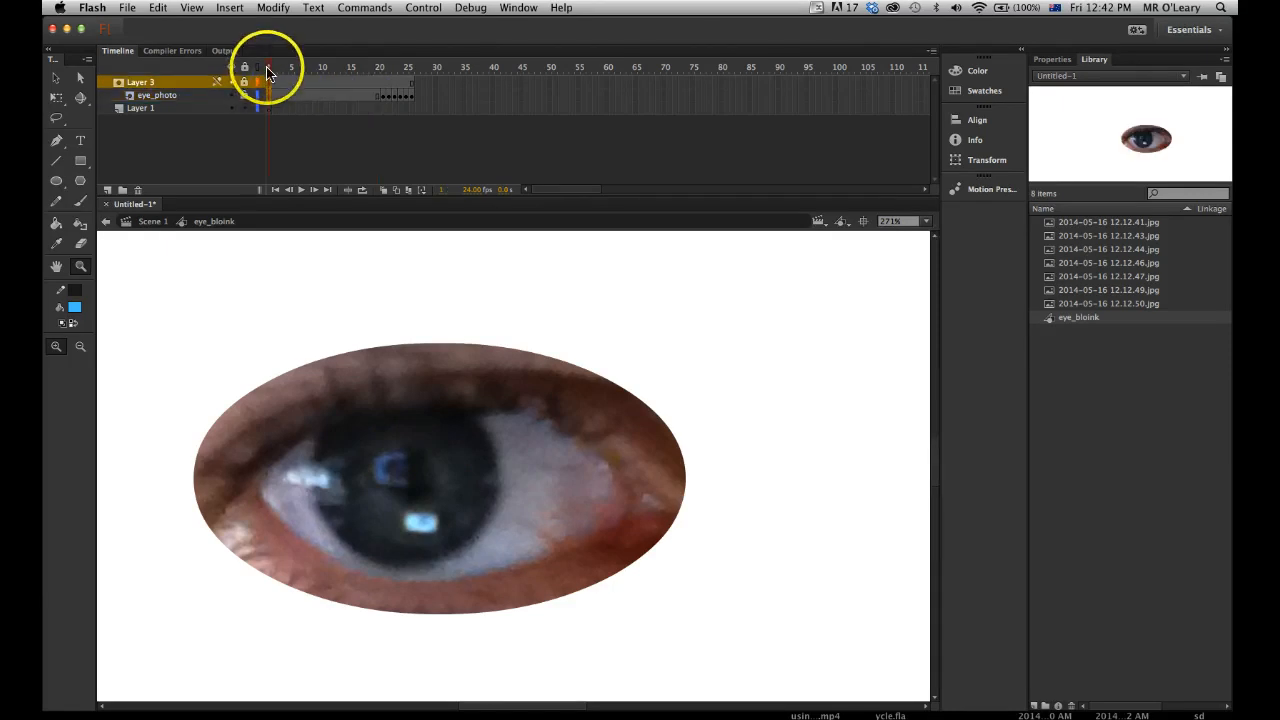
# - Review the delayed blink by scrubbing frames 1 to 26 and playing it, finishing at frame 1
pyautogui.moveTo(270, 70); pyautogui.dragTo(411, 67)
pyautogui.press('Return')
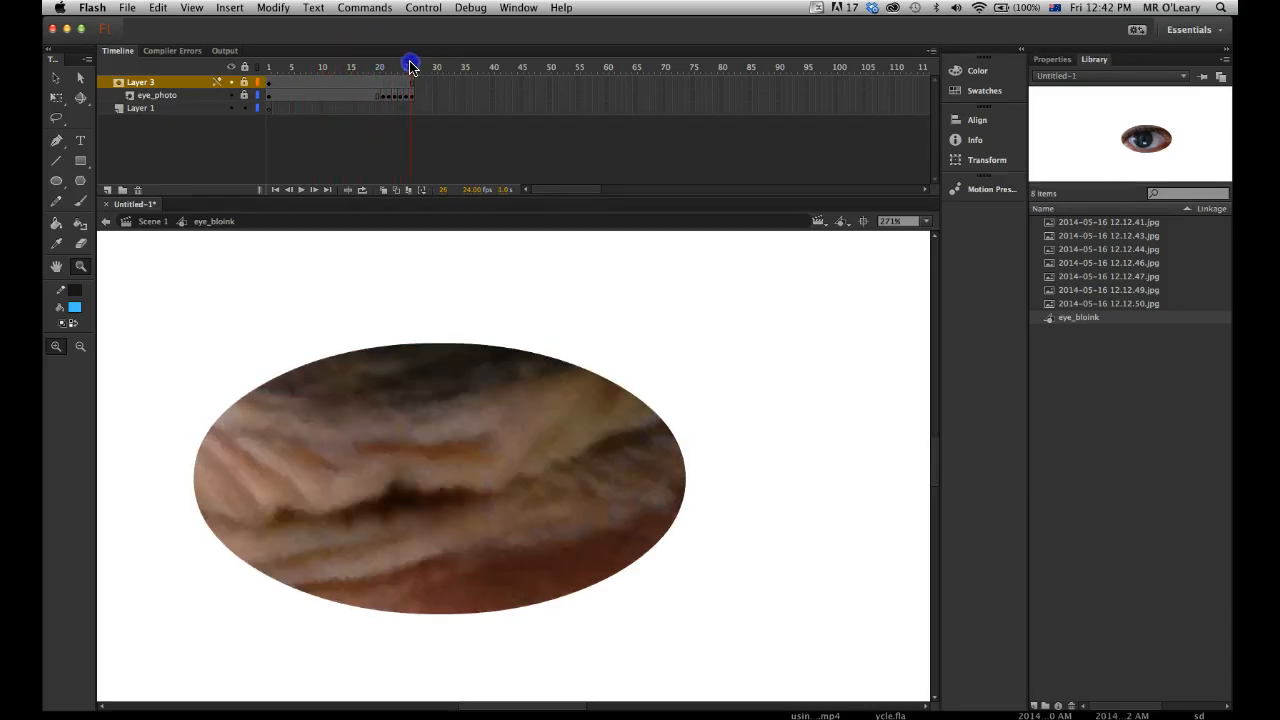
pyautogui.click(268, 72)
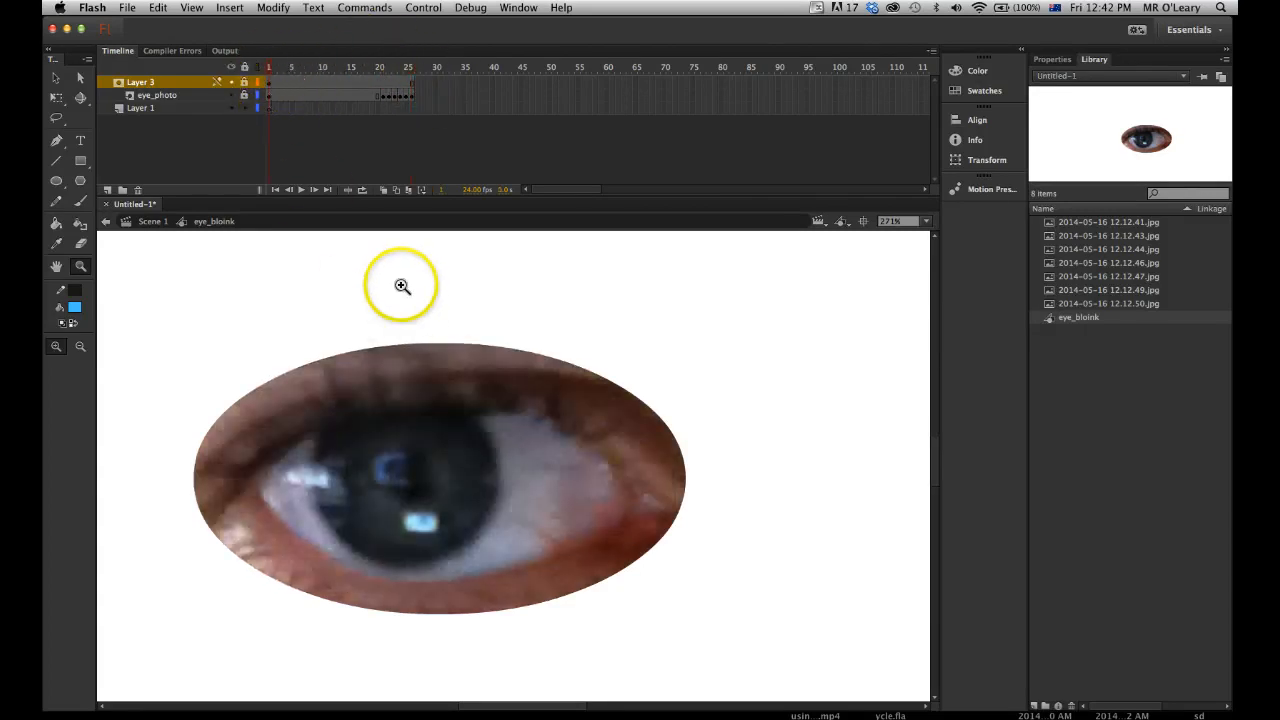
# - Duplicate frames 1 to 26 of Layer 3 and eye_photo to start at frame 27, and reverse the copied frames
pyautogui.moveTo(270, 75); pyautogui.dragTo(306, 75)
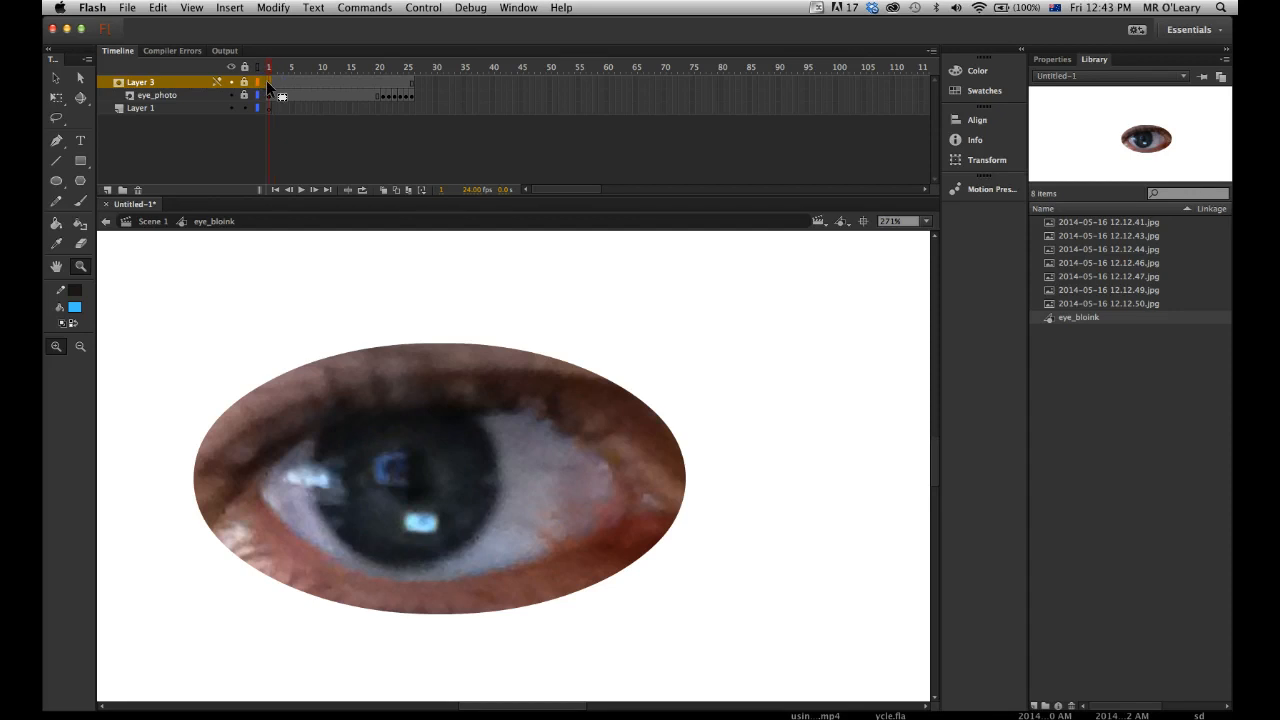
pyautogui.click(411, 97)
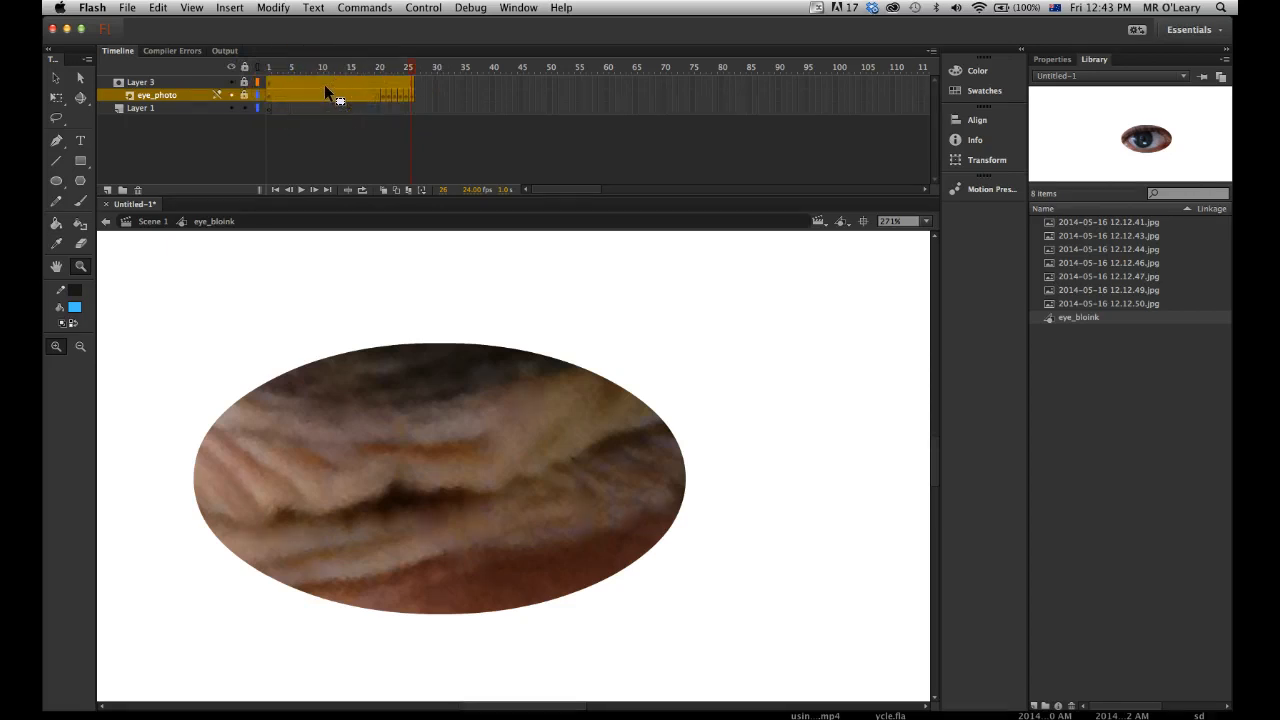
pyautogui.moveTo(325, 86); pyautogui.dragTo(475, 83)
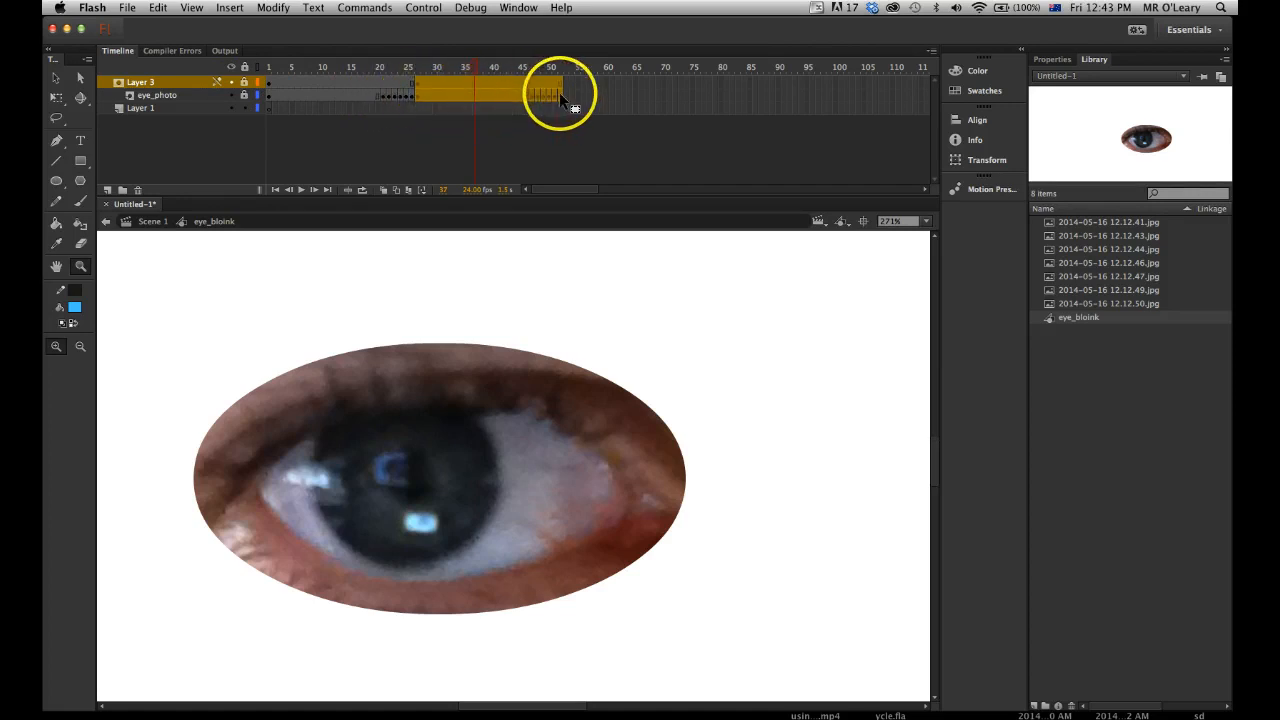
pyautogui.rightClick(492, 90)
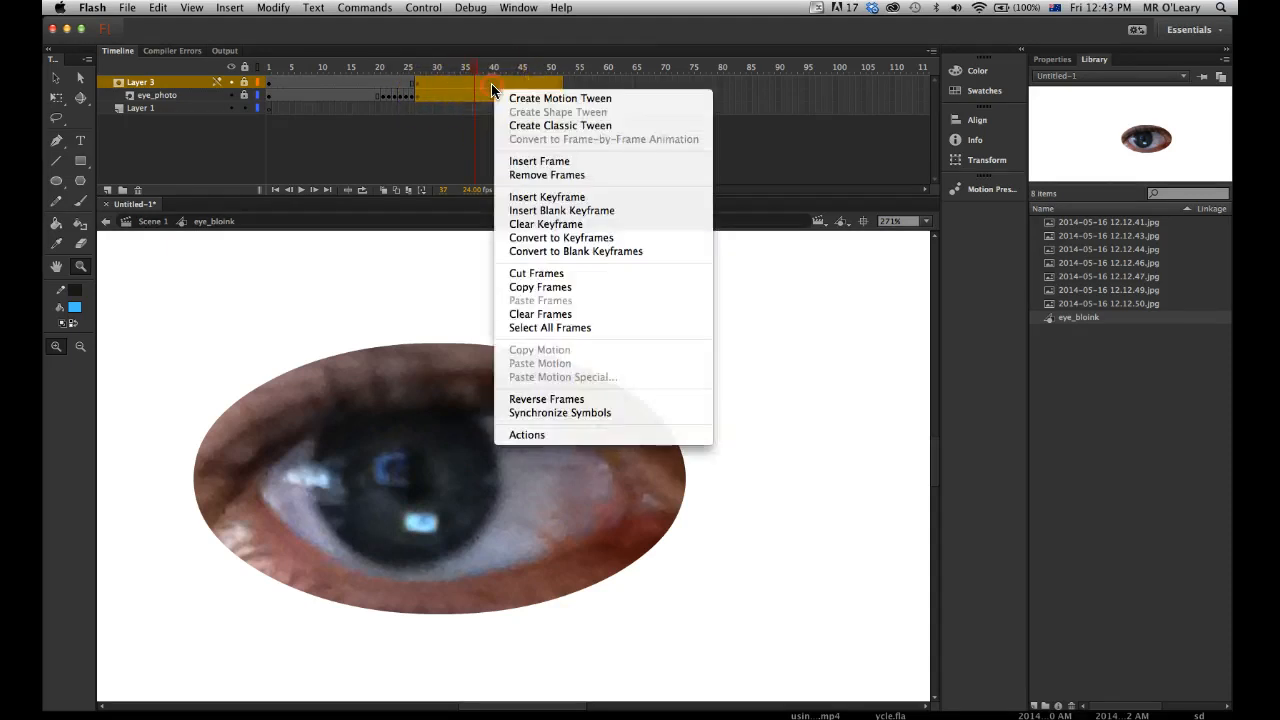
pyautogui.click(557, 401)
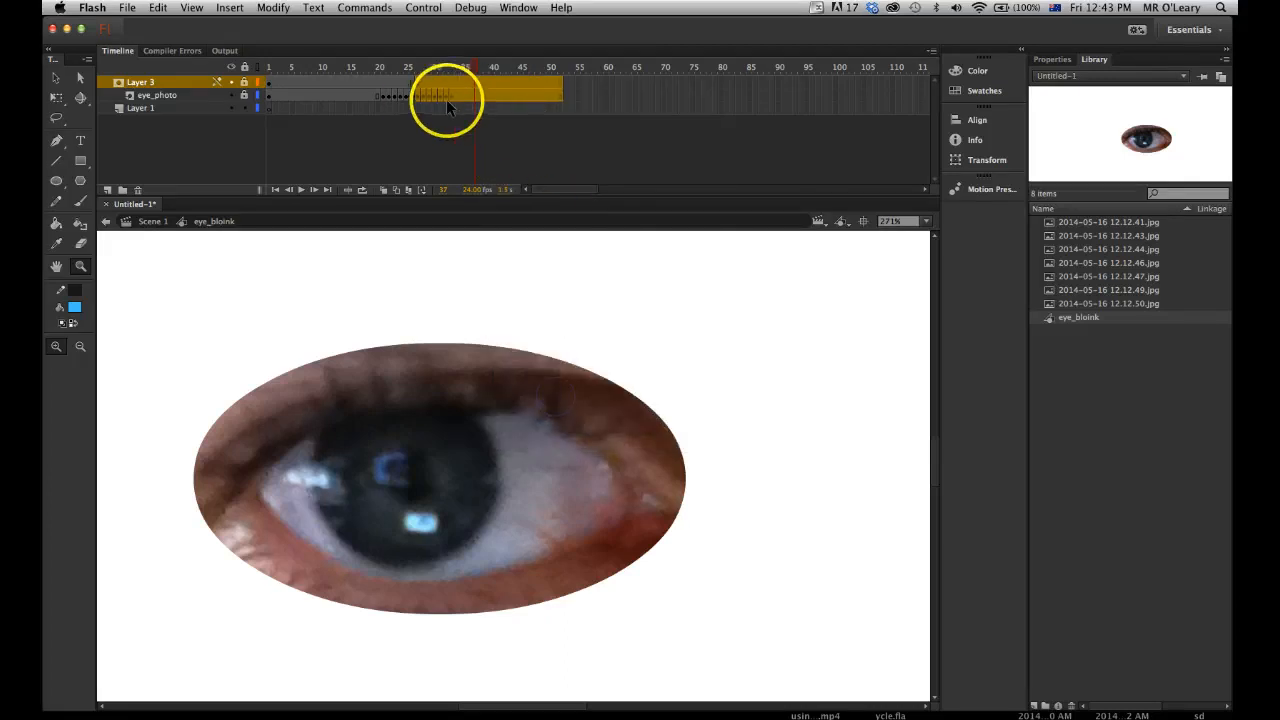
# - Scrub through the reversed frames and preview the full closing and opening blink in looped playback
pyautogui.moveTo(458, 70)
pyautogui.mouseDown()
pyautogui.moveTo(350, 80)
pyautogui.moveTo(451, 82)
pyautogui.mouseUp()
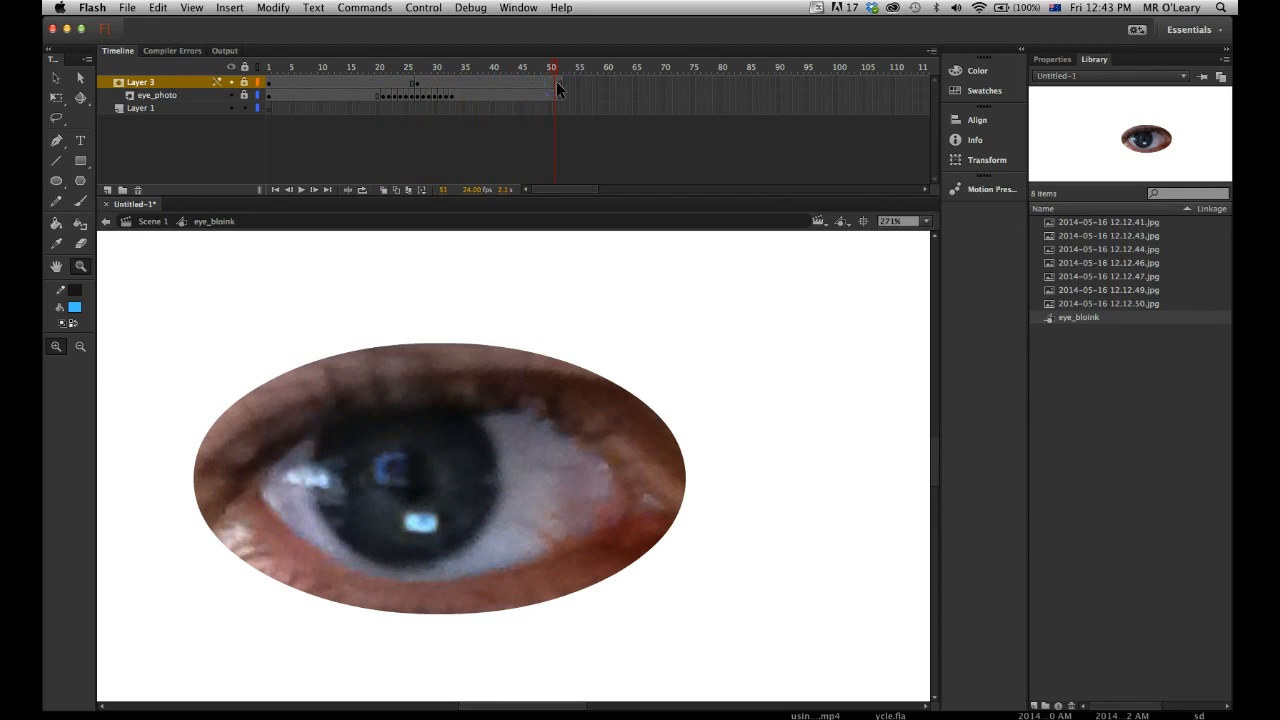
pyautogui.press('Return')
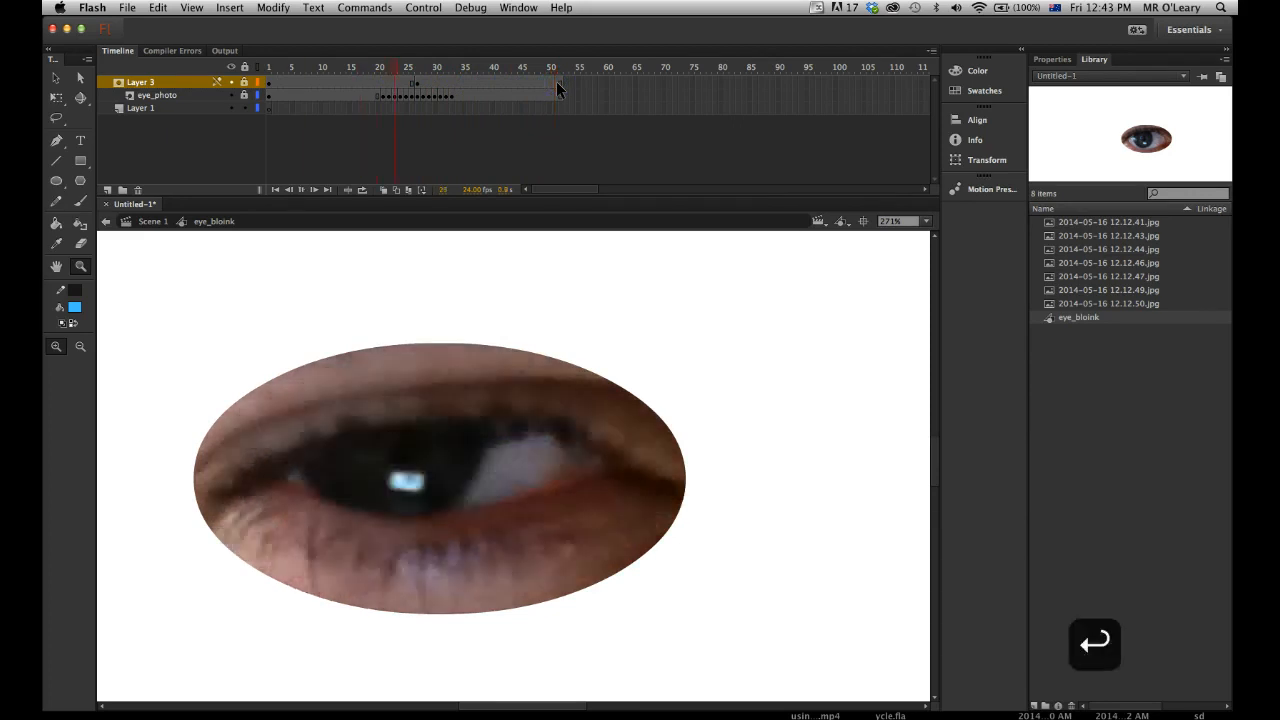
pyautogui.click(566, 94)
pyautogui.press('Return')
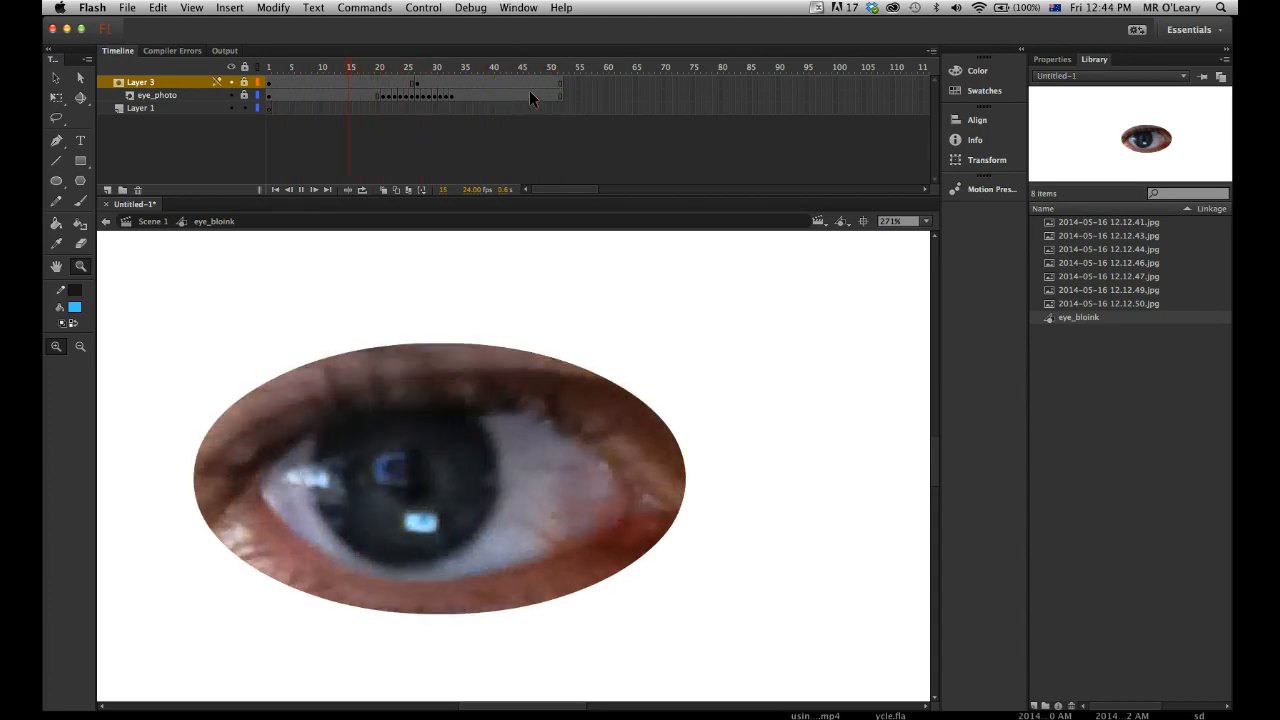
pyautogui.press('Return')
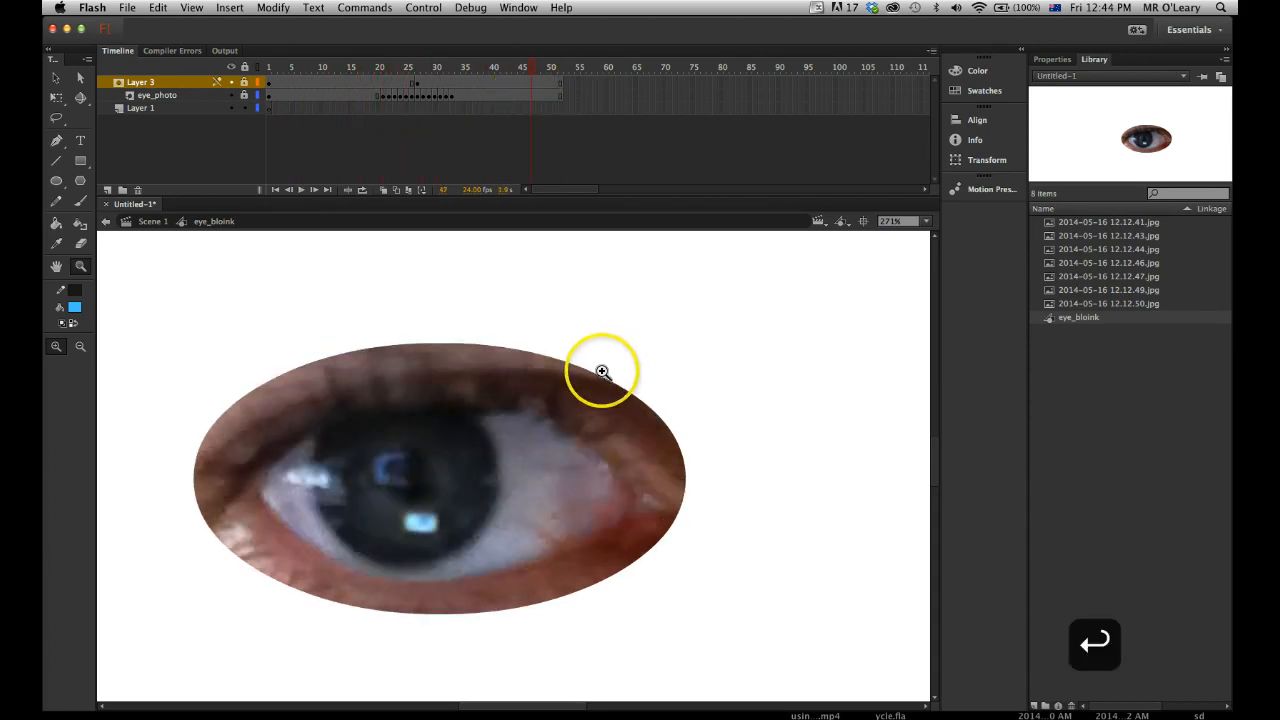
# - Insert two extra frames on the layers at frame 26 to hold the closed eye longer
pyautogui.moveTo(418, 70)
pyautogui.mouseDown()
pyautogui.moveTo(397, 68)
pyautogui.moveTo(413, 70)
pyautogui.mouseUp()
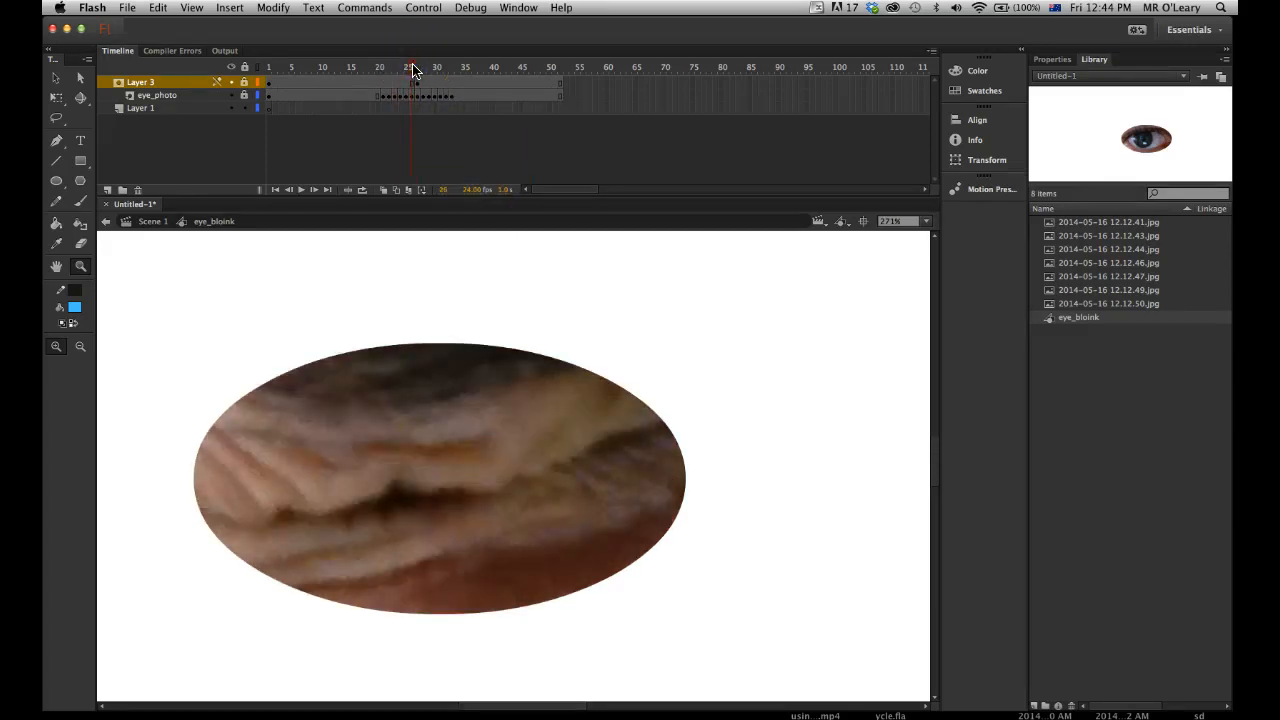
pyautogui.press('F5')
pyautogui.press('F5')
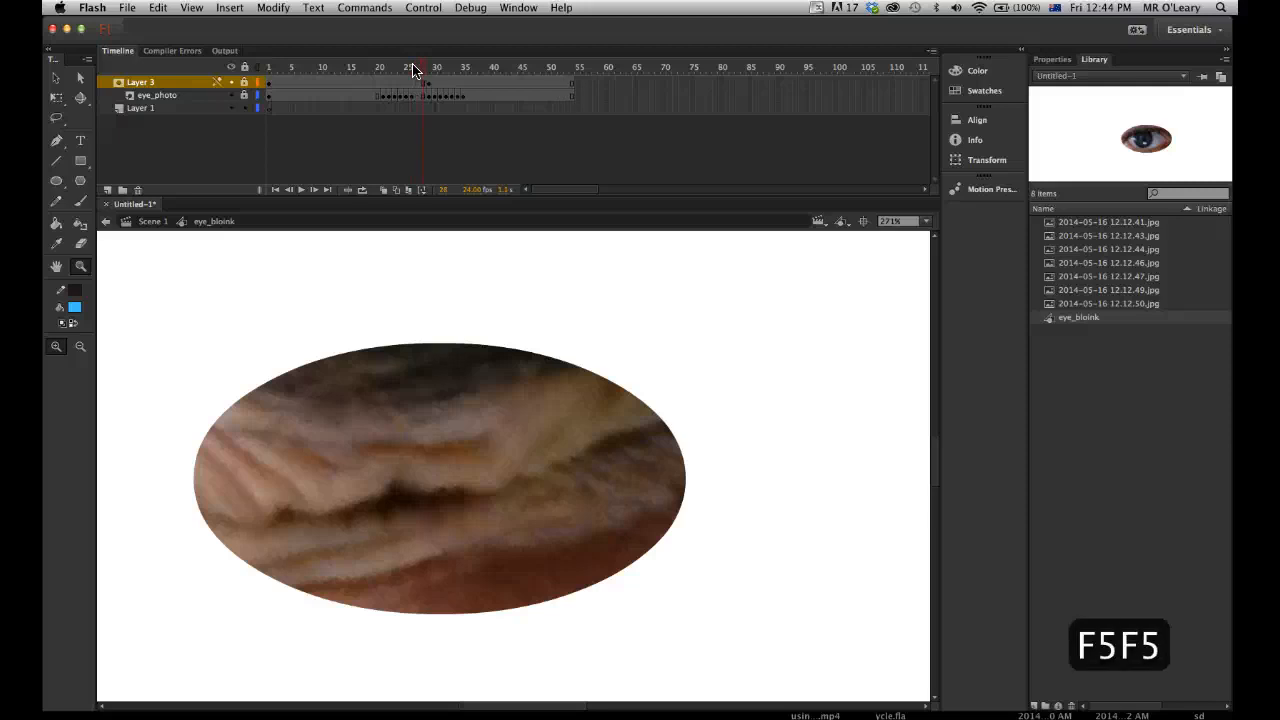
# - Insert one more frame on the layers to lengthen the closed-eye hold, and play the blink from around frame 12
pyautogui.press('F5')
pyautogui.moveTo(411, 70); pyautogui.dragTo(351, 68)
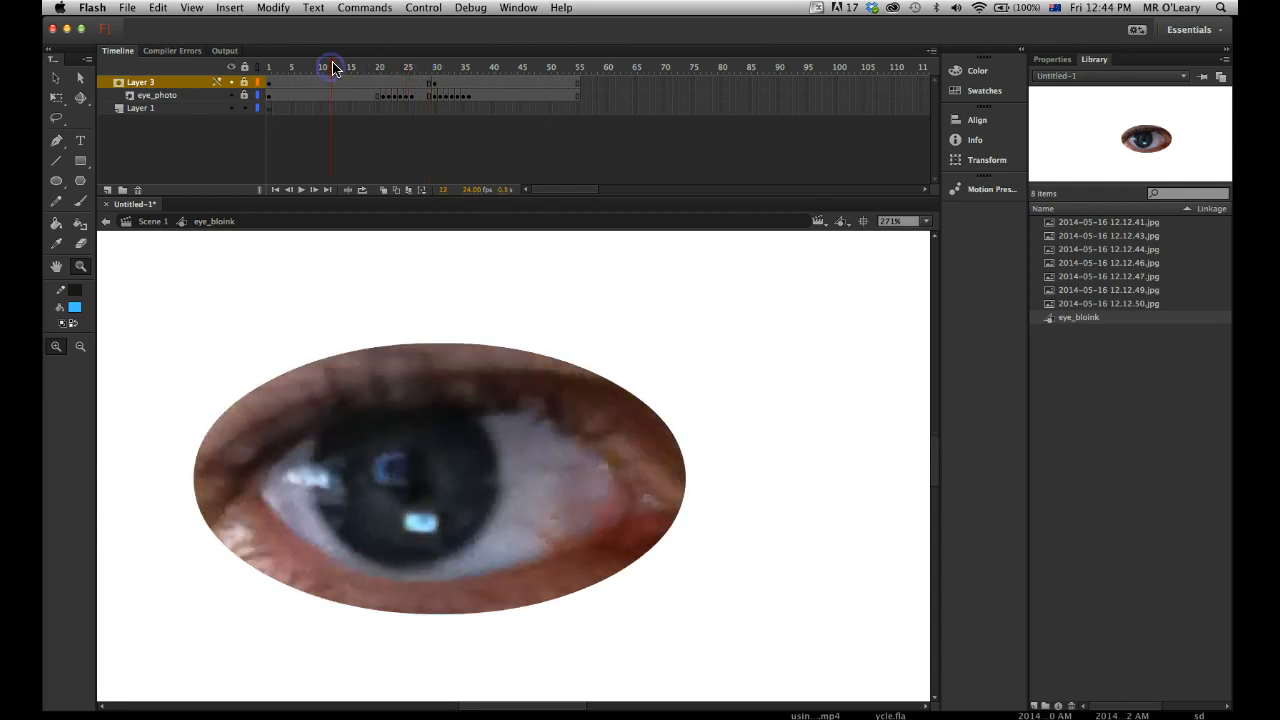
pyautogui.press('Return')
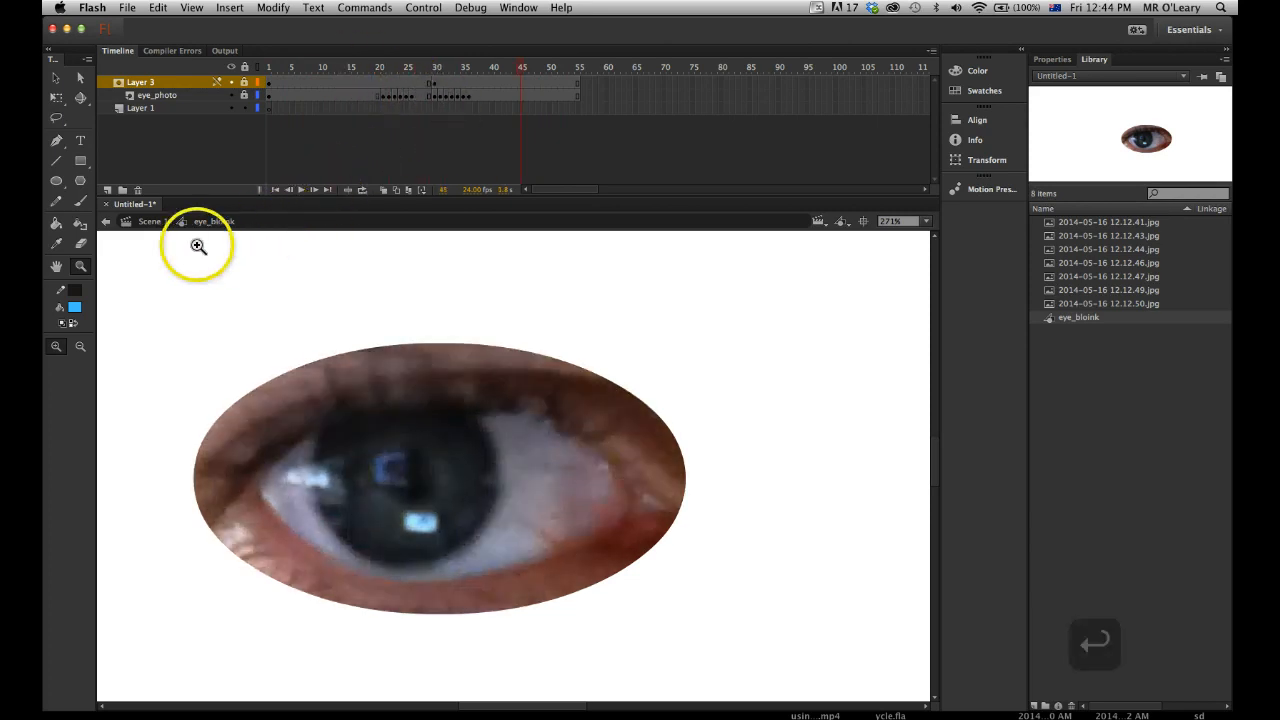
# - Return to Scene 1 and replace the old Layer 3 mask and eye_photo layers with one new empty layer
pyautogui.click(153, 226)
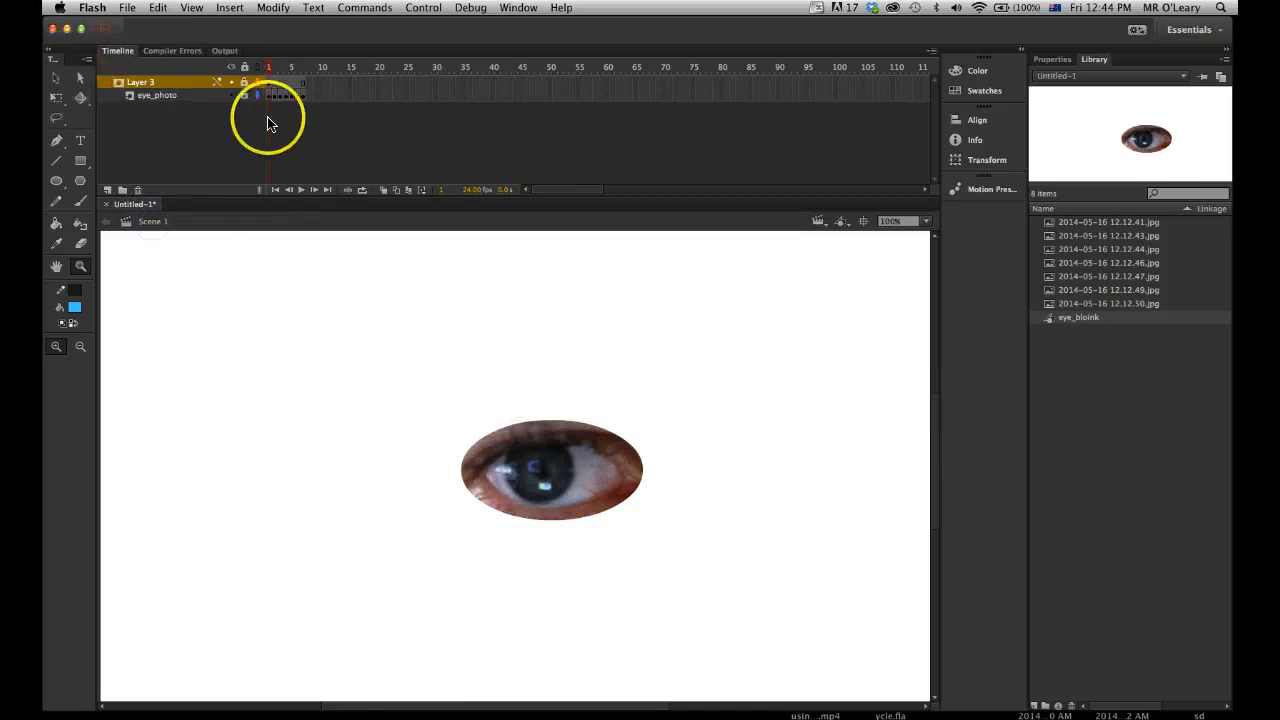
pyautogui.click(53, 79)
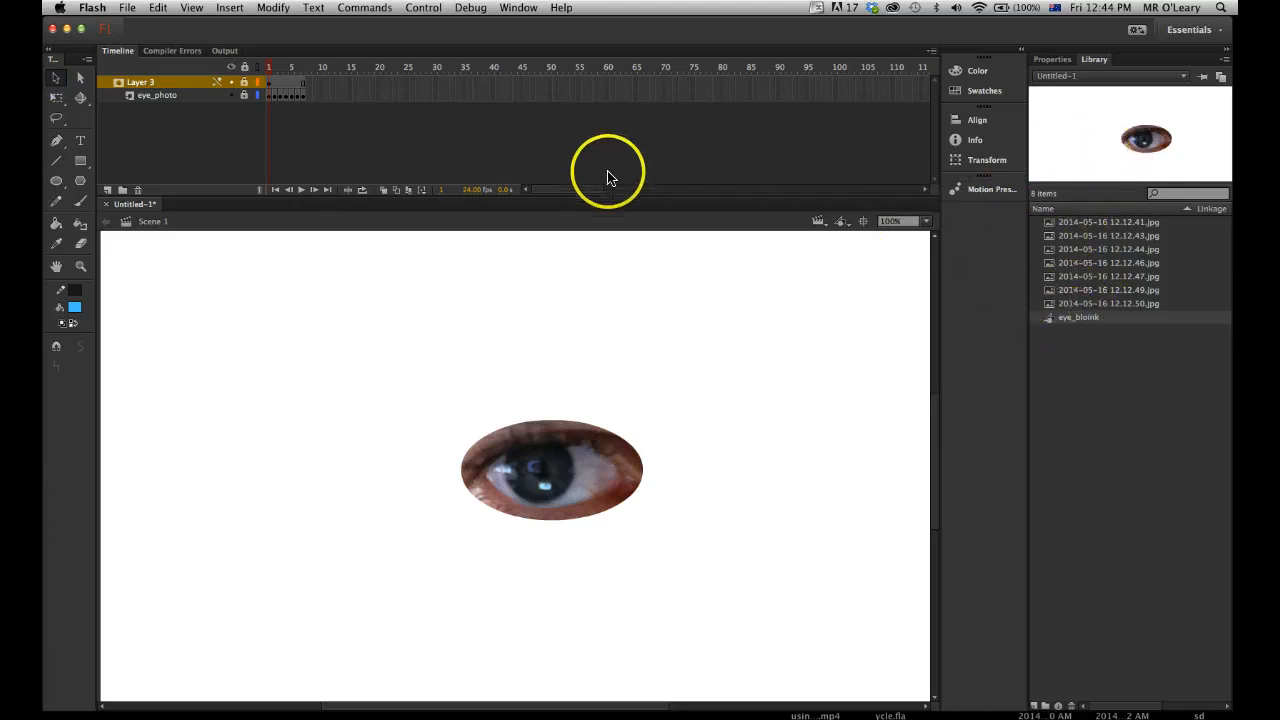
pyautogui.click(138, 191)
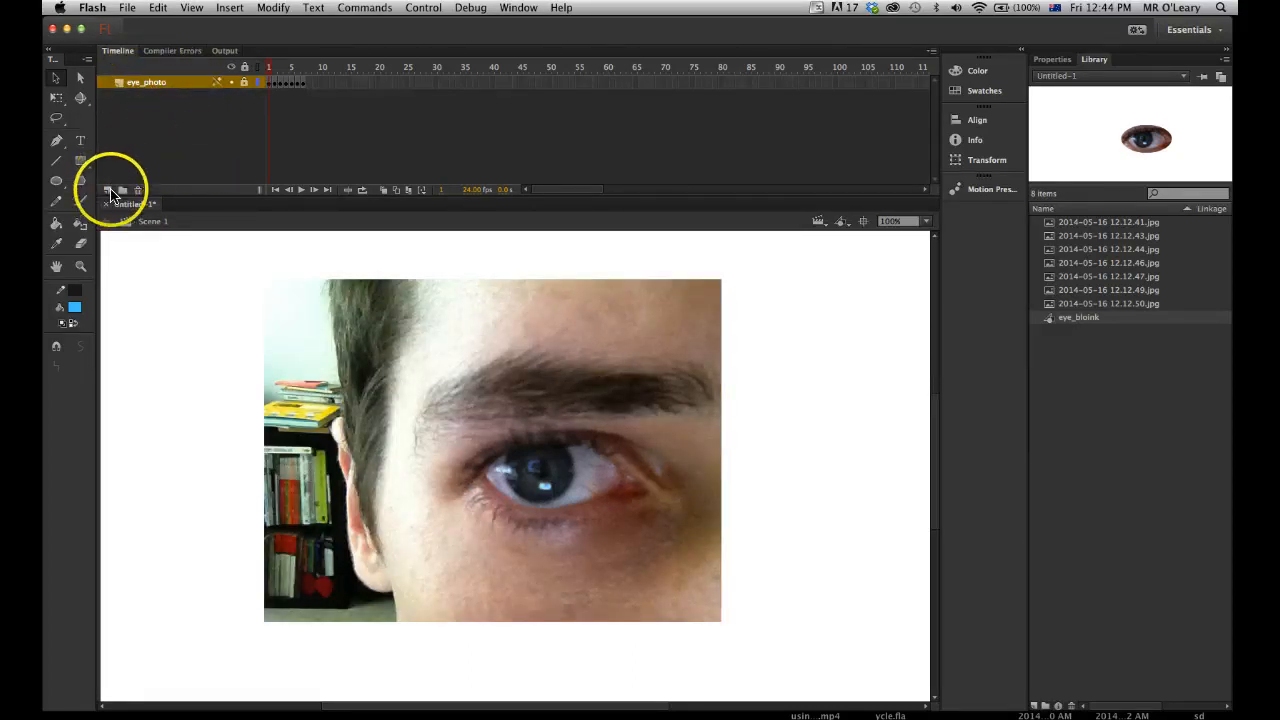
pyautogui.click(107, 189)
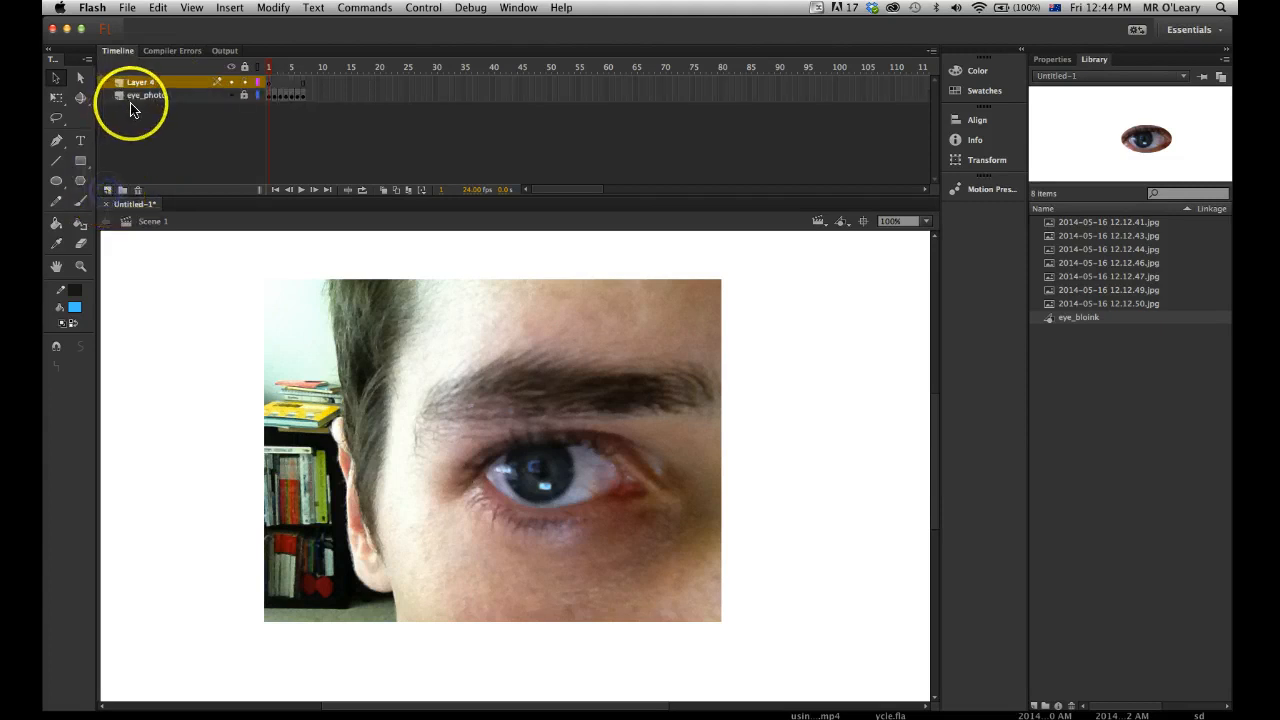
pyautogui.click(160, 96)
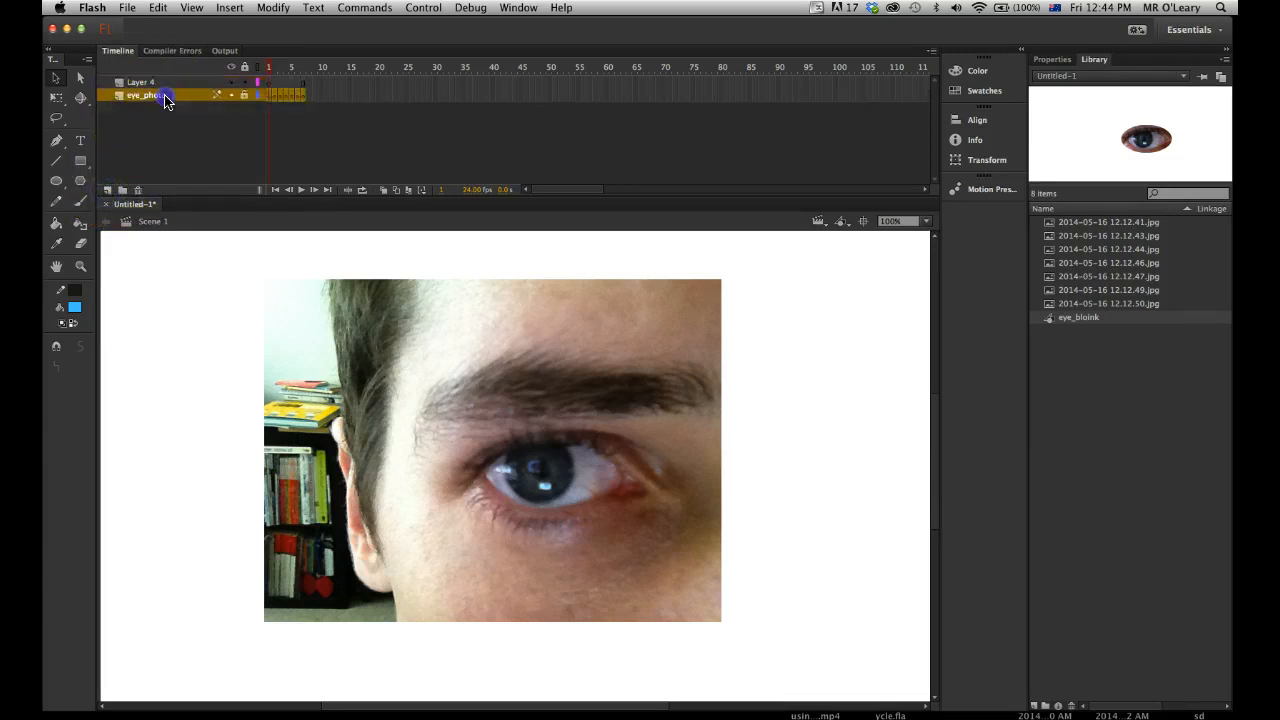
pyautogui.click(138, 191)
# - Extend the empty Layer 4 to frame 100 and return to frame 1
pyautogui.moveTo(268, 70); pyautogui.dragTo(295, 70)
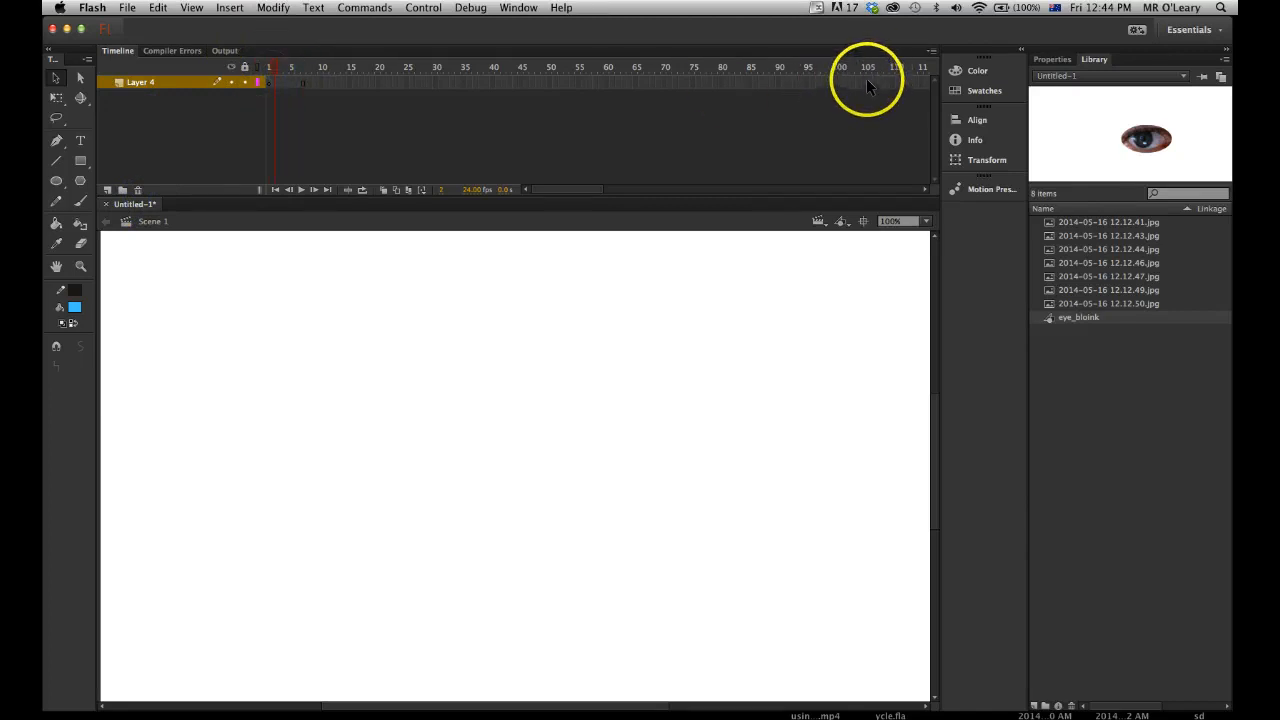
pyautogui.click(836, 83)
pyautogui.press('F5')
pyautogui.click(818, 74)
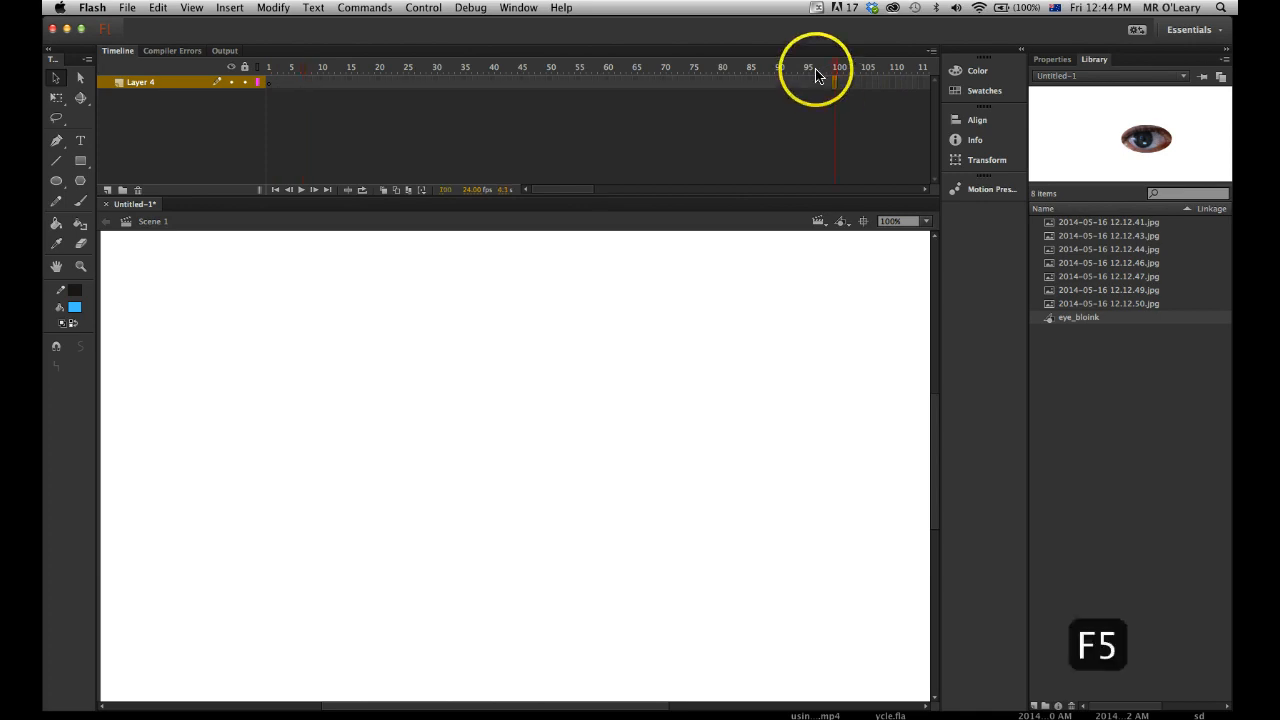
pyautogui.moveTo(717, 96); pyautogui.dragTo(863, 102)
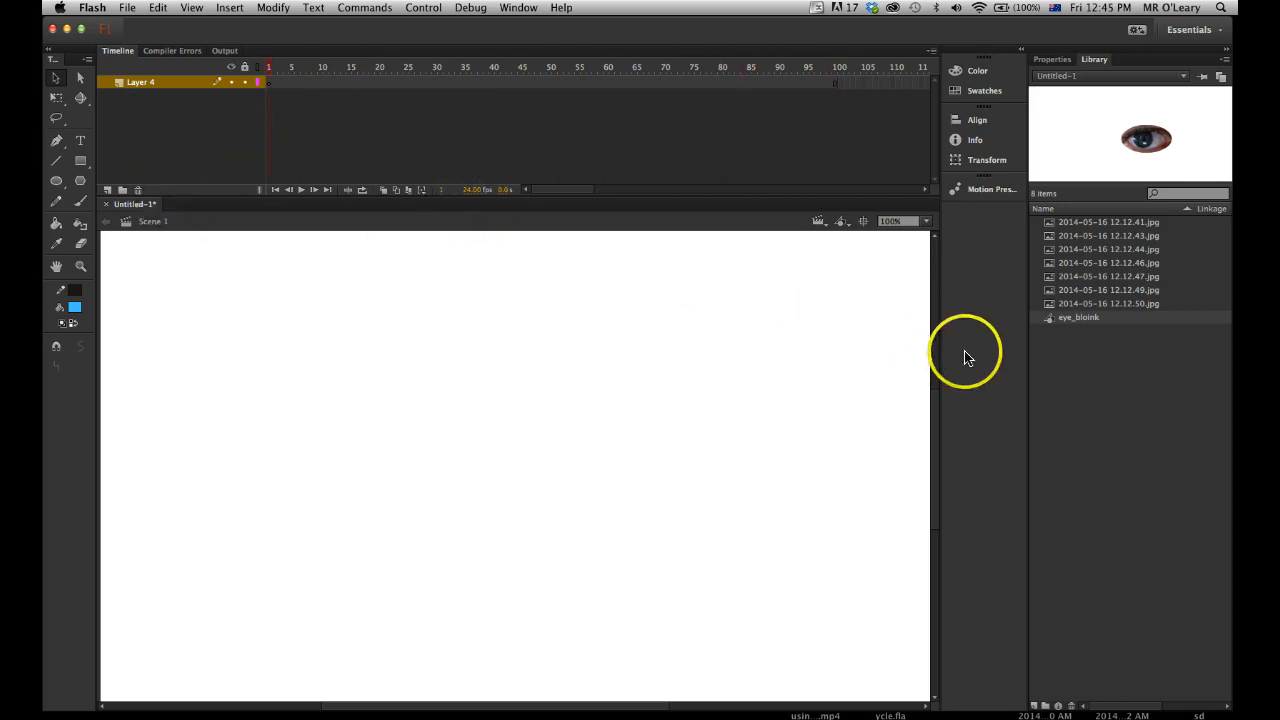
# - Place an instance of the eye_bloink symbol on the stage at frame 1 and play the scene
pyautogui.moveTo(1046, 320); pyautogui.dragTo(637, 400)
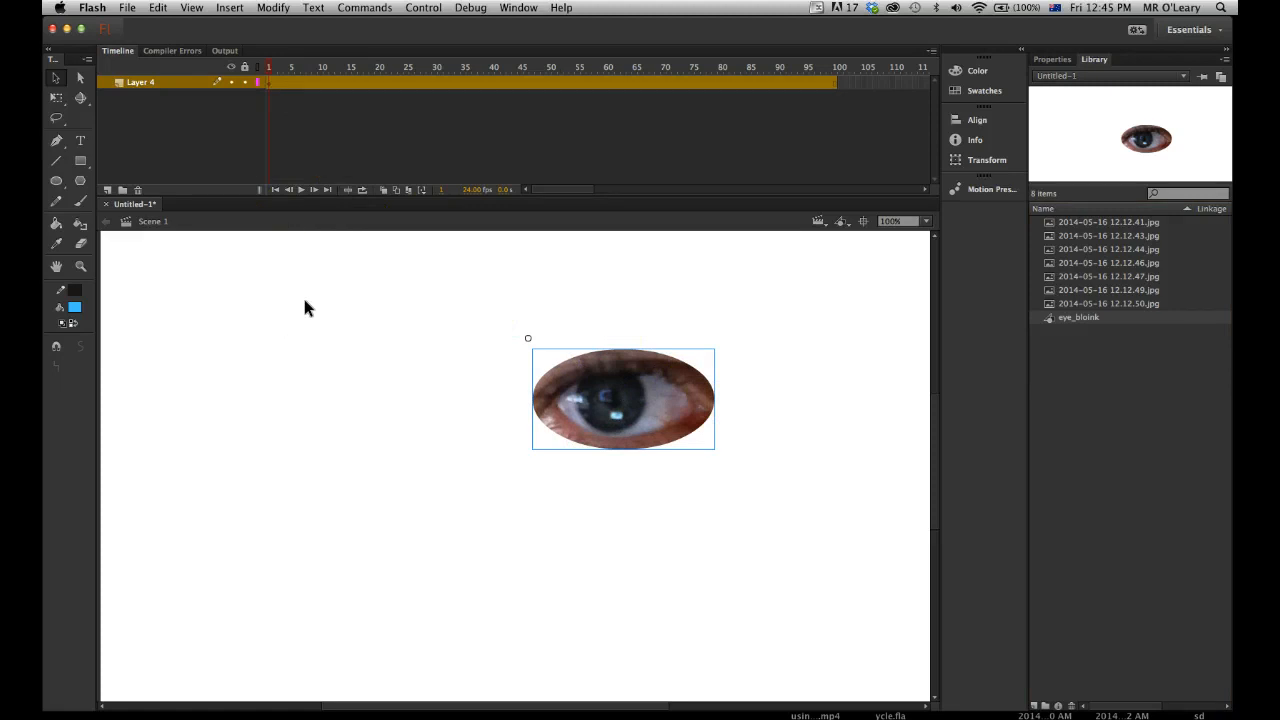
pyautogui.press('Return')
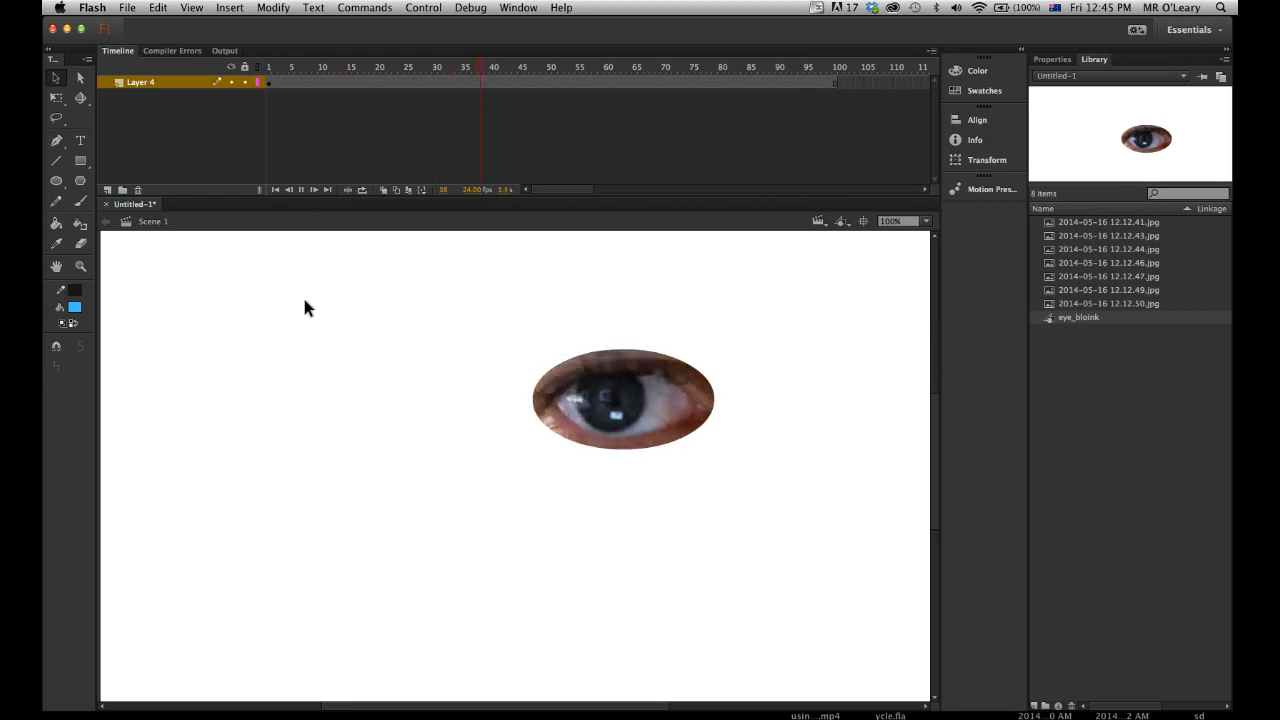
pyautogui.press('Return')
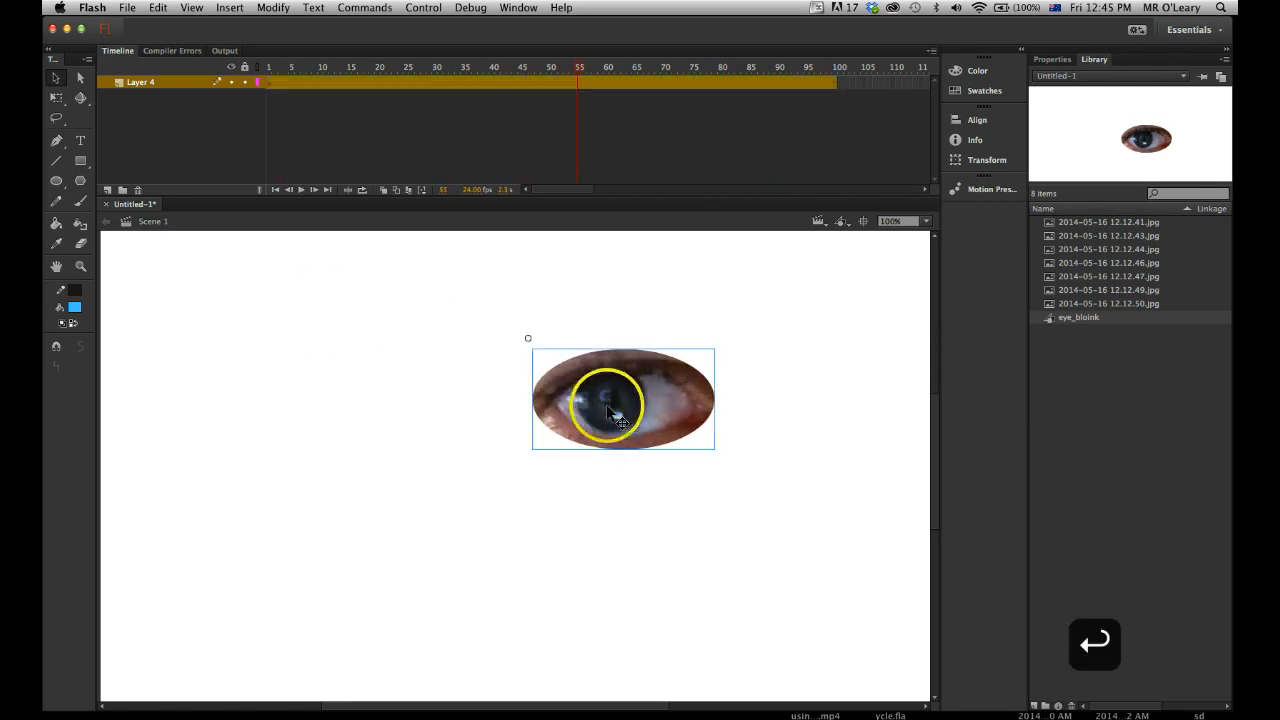
# - Duplicate the eye beside and above the original, and shrink the upper copy to about 112 by 64 px, rotated upside down
pyautogui.moveTo(597, 385); pyautogui.dragTo(563, 408)
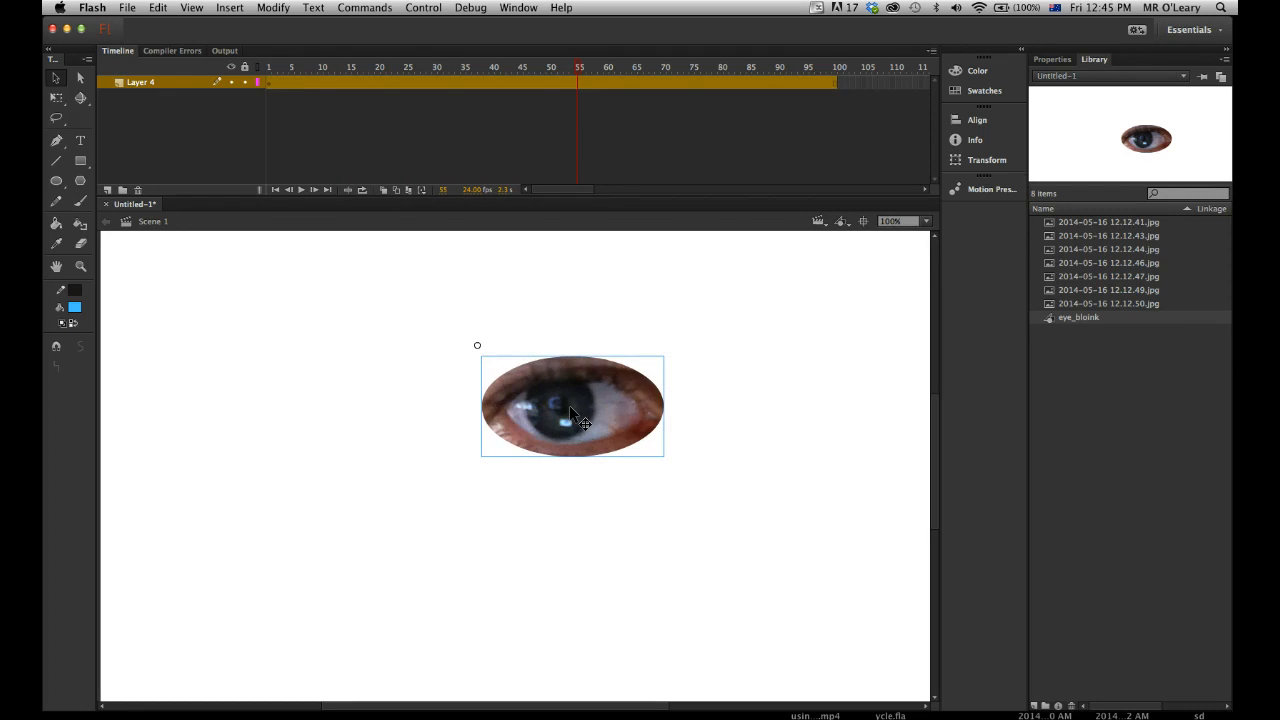
pyautogui.moveTo(538, 398); pyautogui.dragTo(647, 302)
pyautogui.press('q')
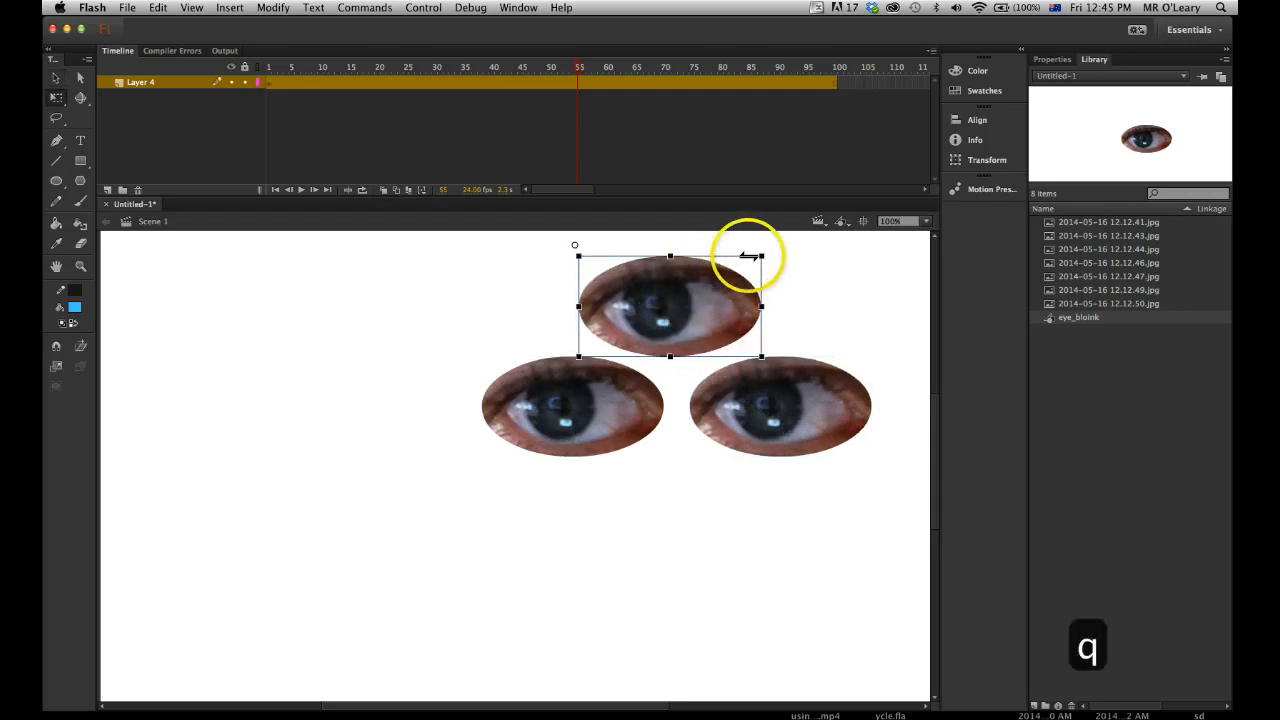
pyautogui.moveTo(727, 283); pyautogui.dragTo(675, 345)
pyautogui.click(762, 404)
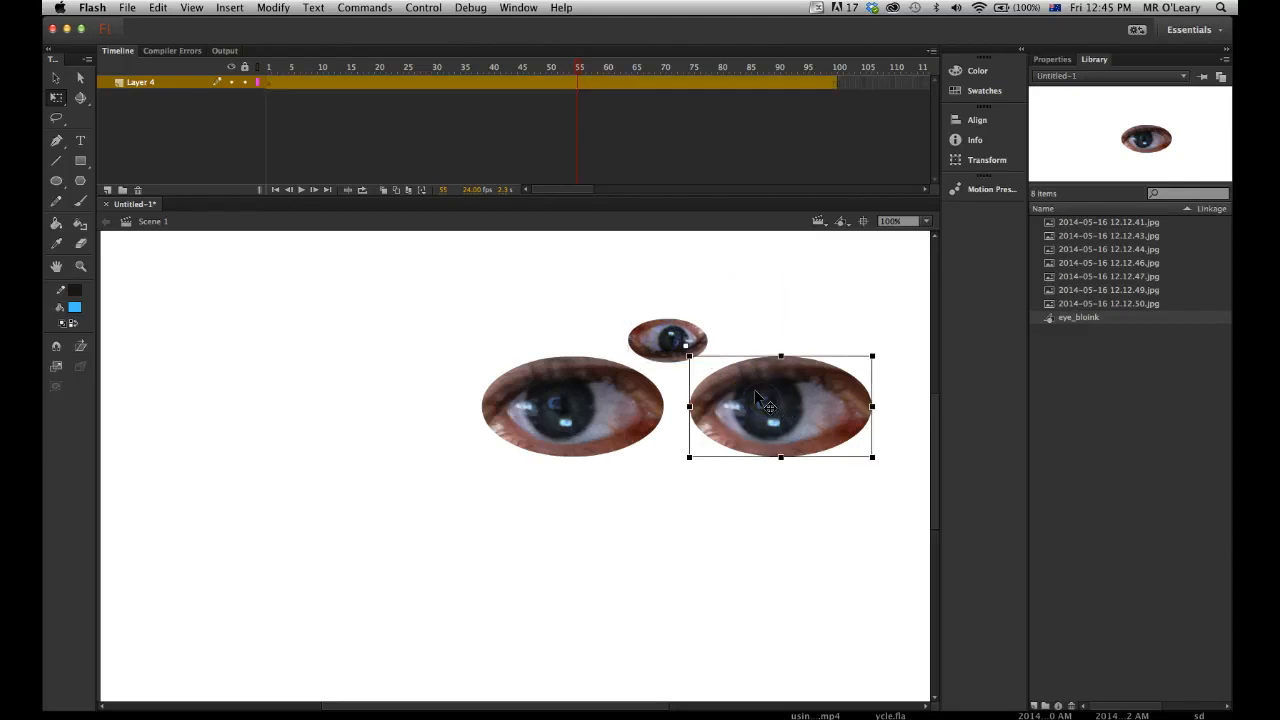
# - Play the scene to preview the three eyes blinking together, and return to frame 1
pyautogui.press('Return')
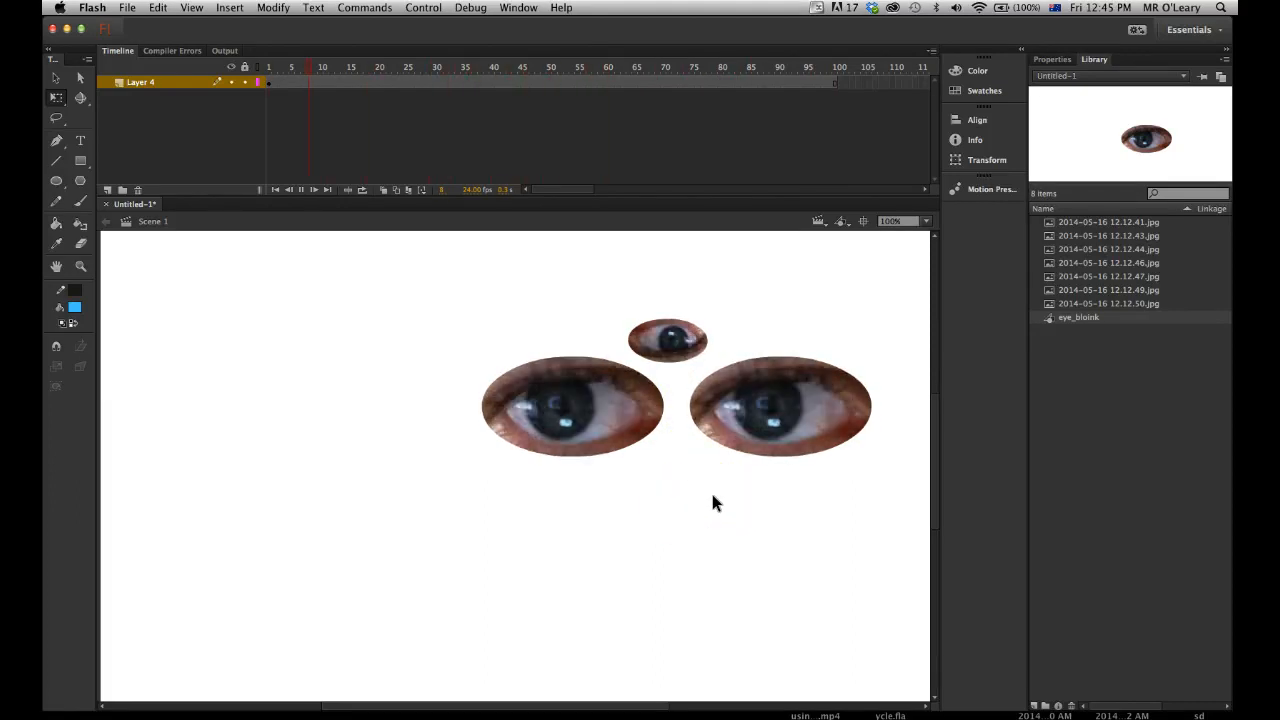
pyautogui.press('Return')
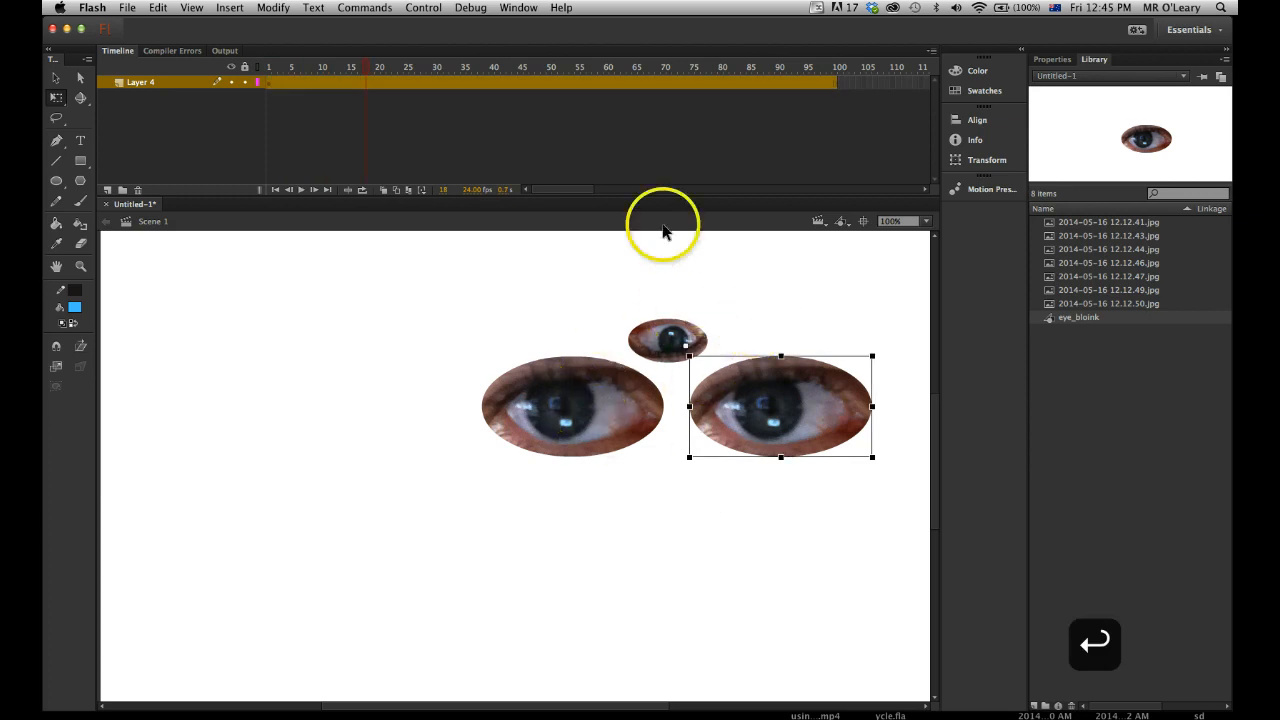
pyautogui.moveTo(351, 62); pyautogui.dragTo(272, 78)
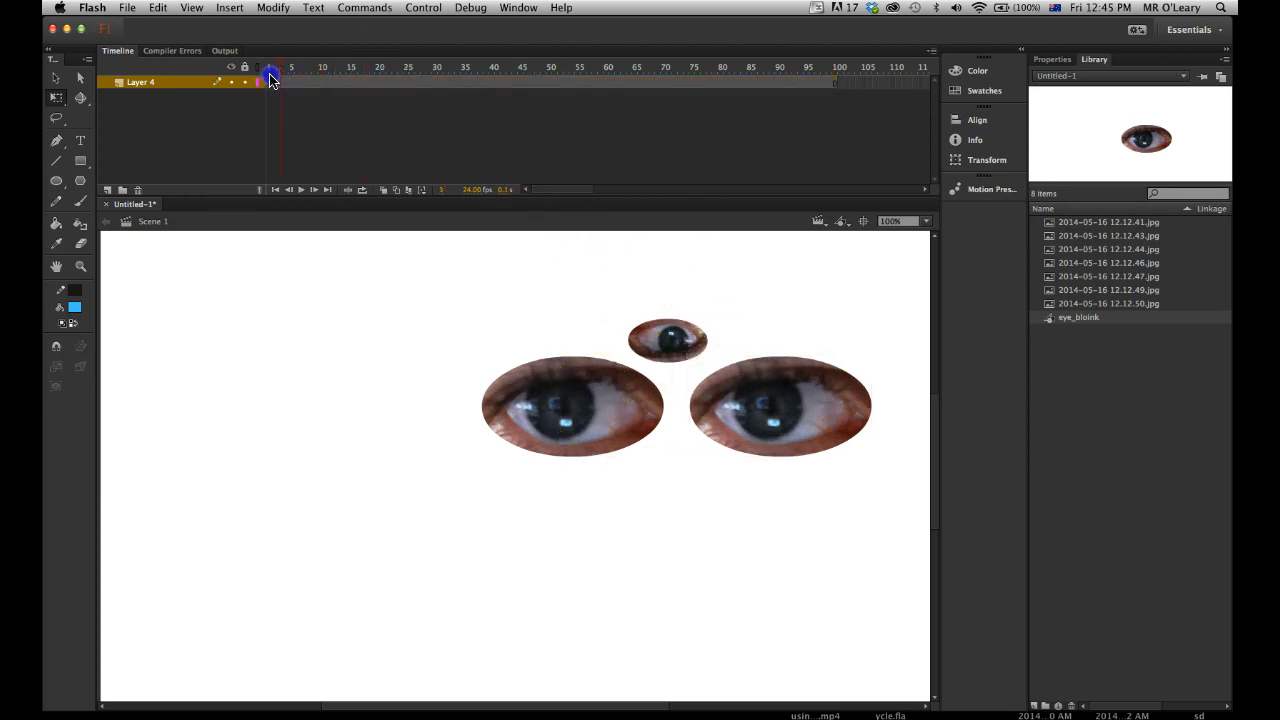
# - Set the looping first frame of the large eye on the right to 3
pyautogui.click(736, 372)
pyautogui.click(1049, 60)
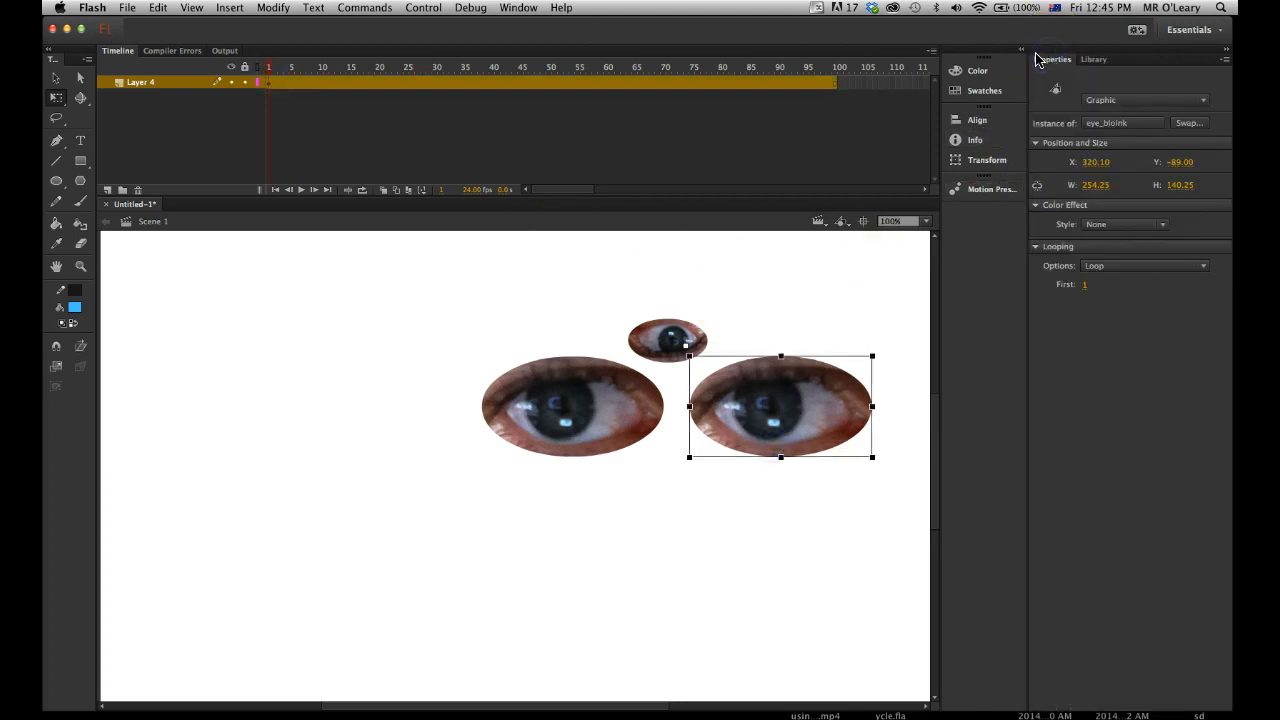
pyautogui.click(764, 300)
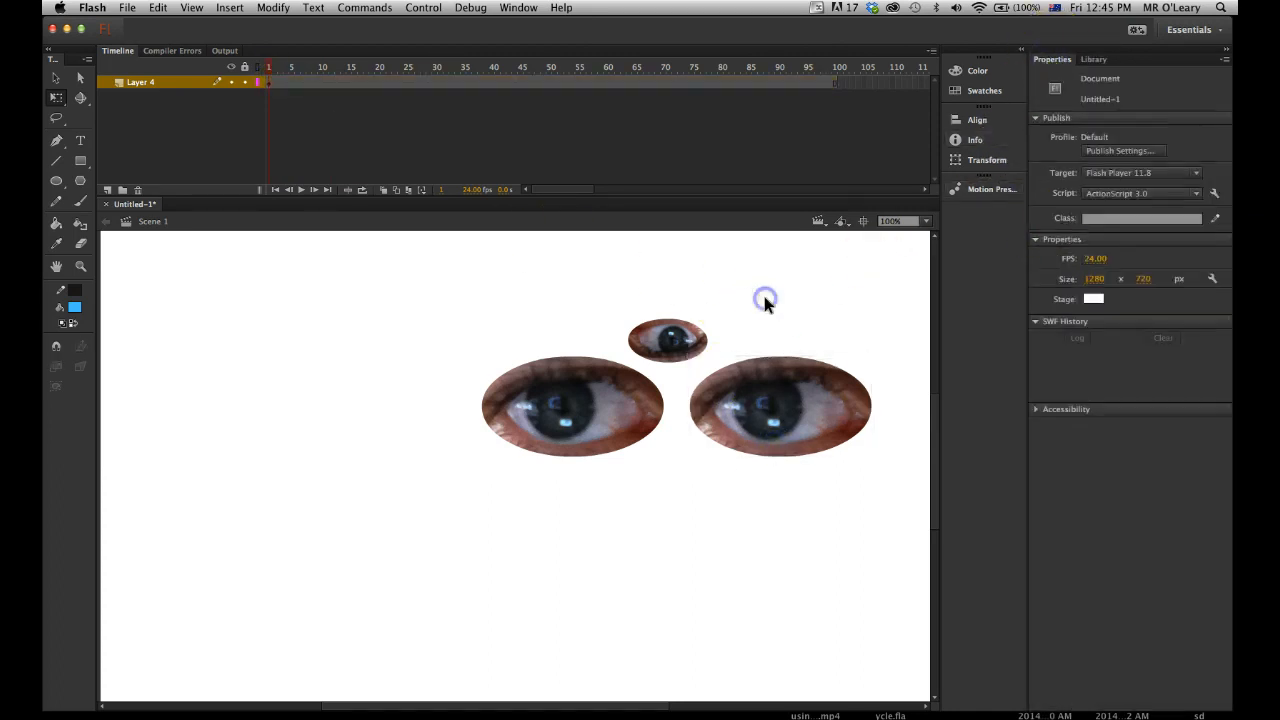
pyautogui.click(785, 378)
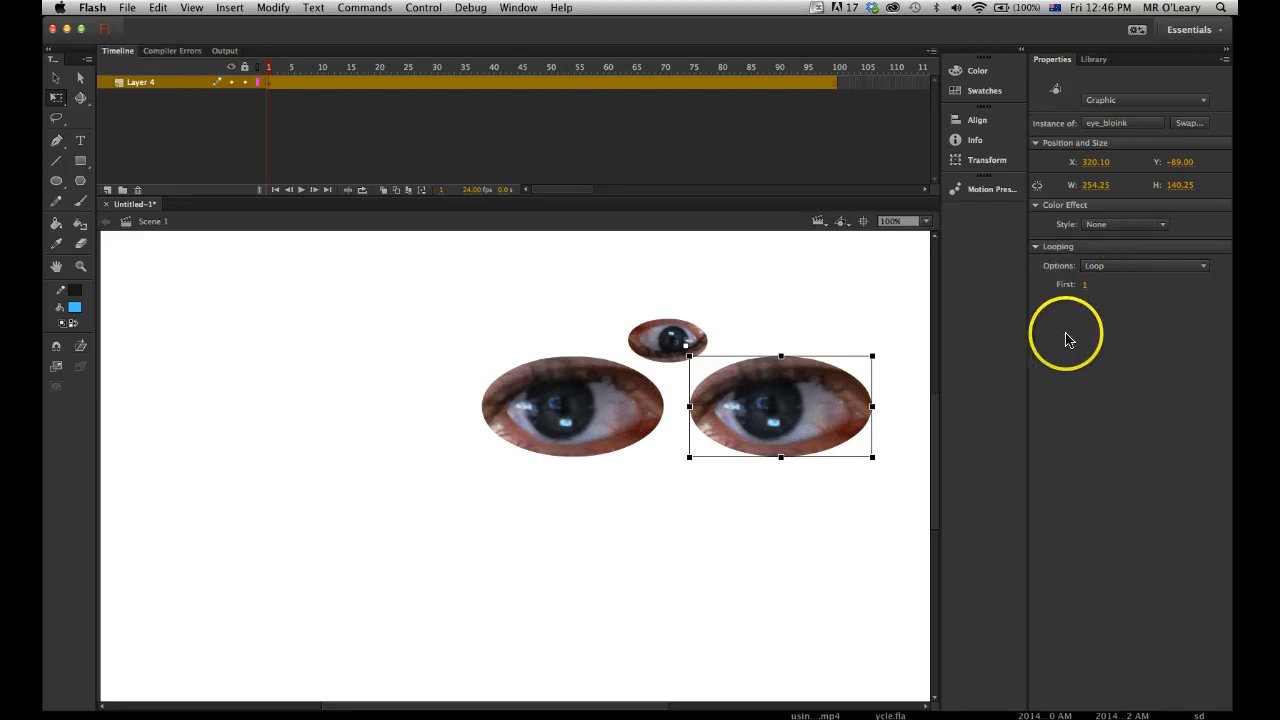
pyautogui.click(1084, 287)
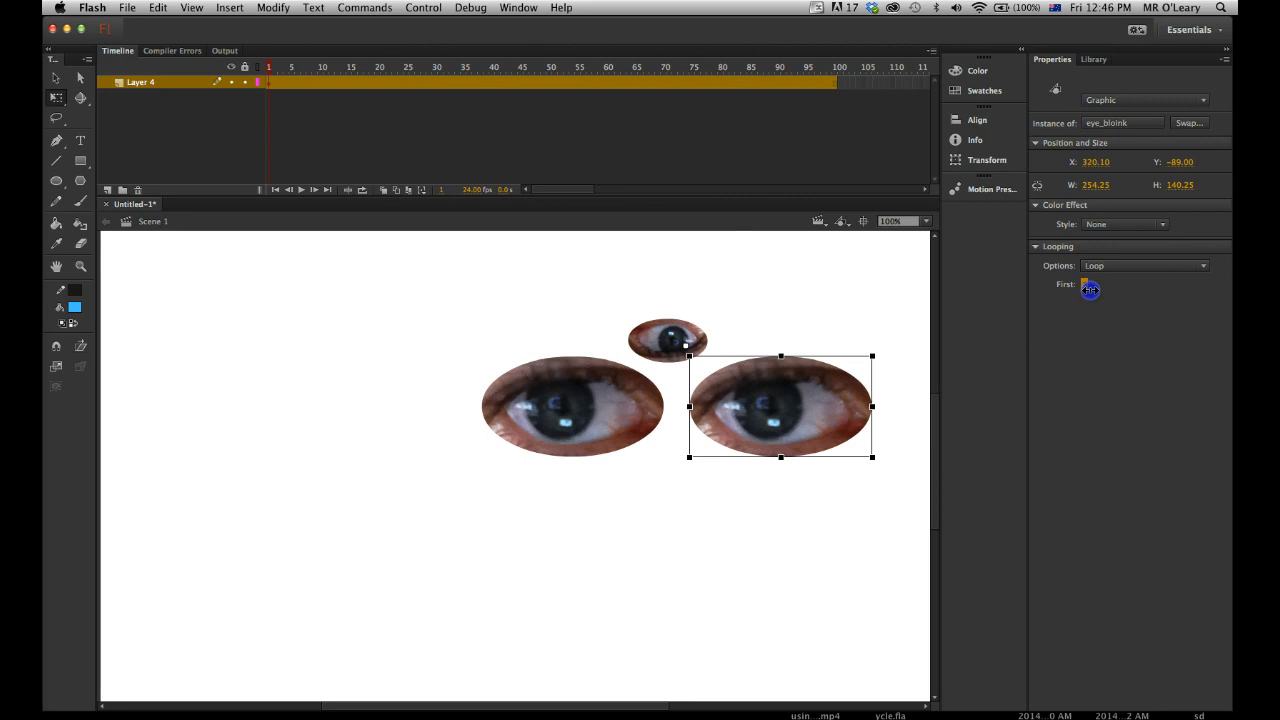
pyautogui.click(1086, 294)
pyautogui.click(903, 317)
# - Inspect the eye instances one by one and play the scene to review the offset blink timing, finishing at frame 1
pyautogui.click(800, 405)
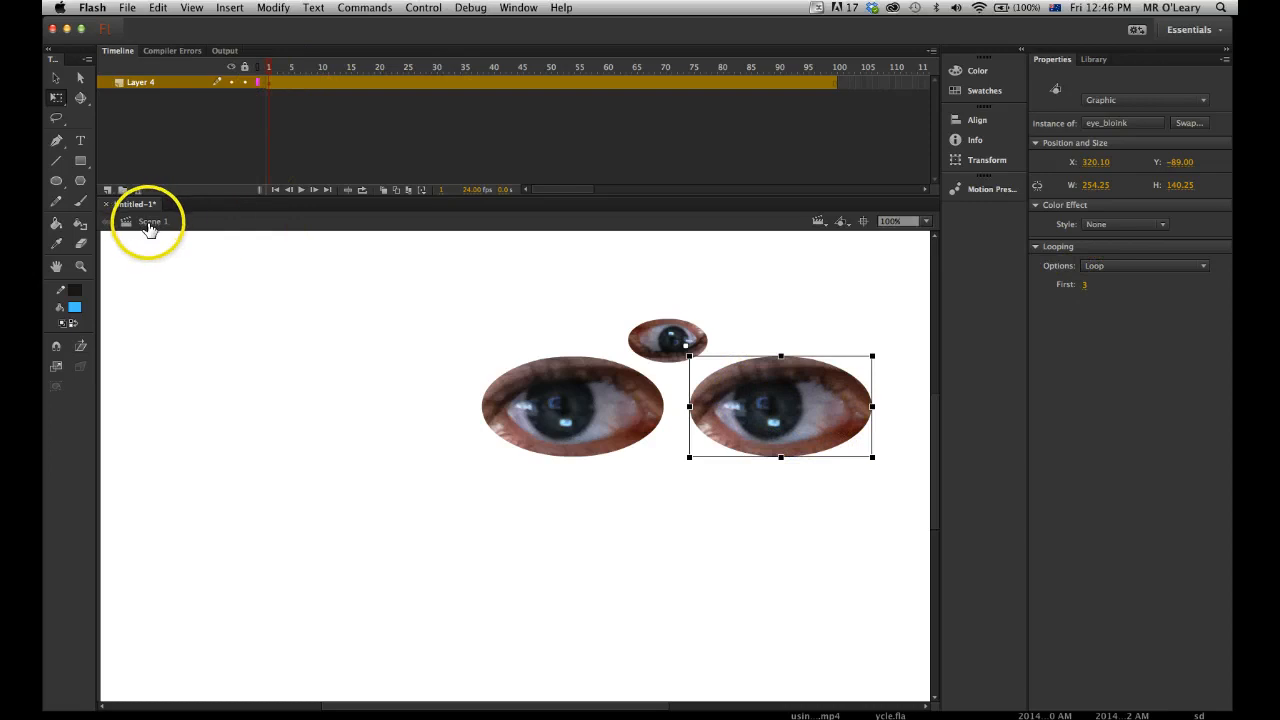
pyautogui.click(658, 346)
pyautogui.click(662, 332)
pyautogui.click(614, 394)
pyautogui.click(731, 394)
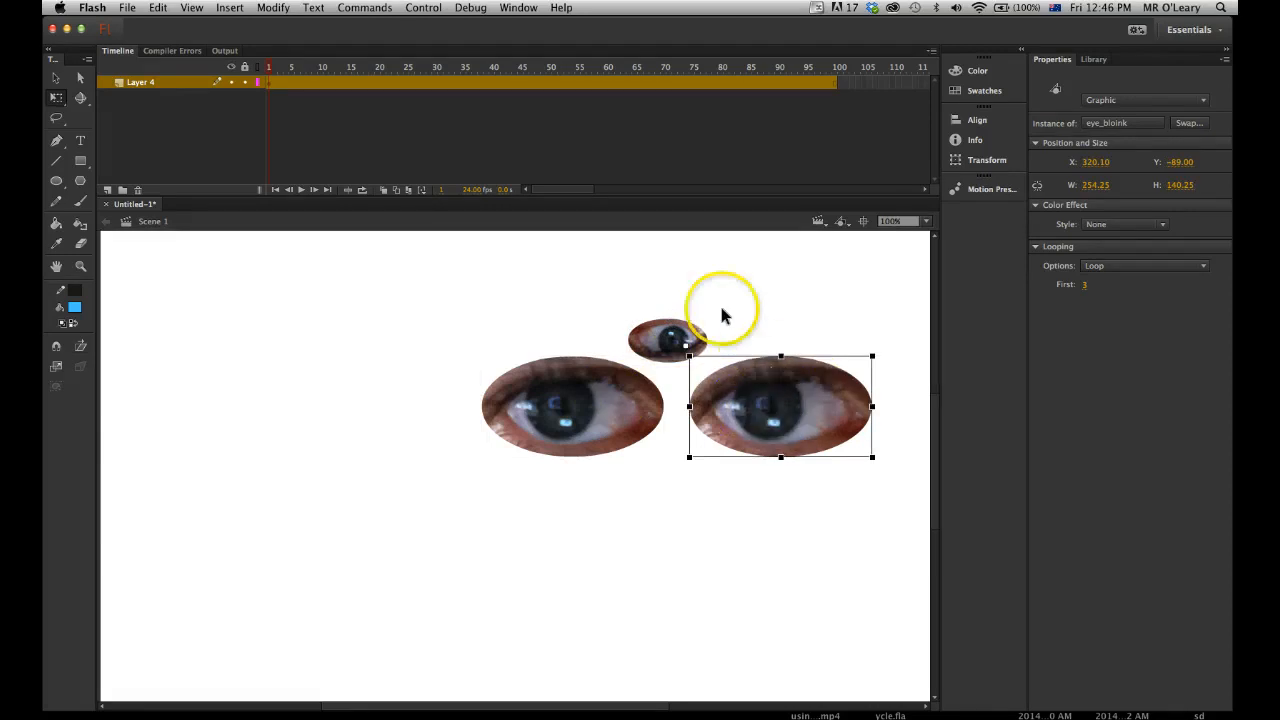
pyautogui.click(686, 302)
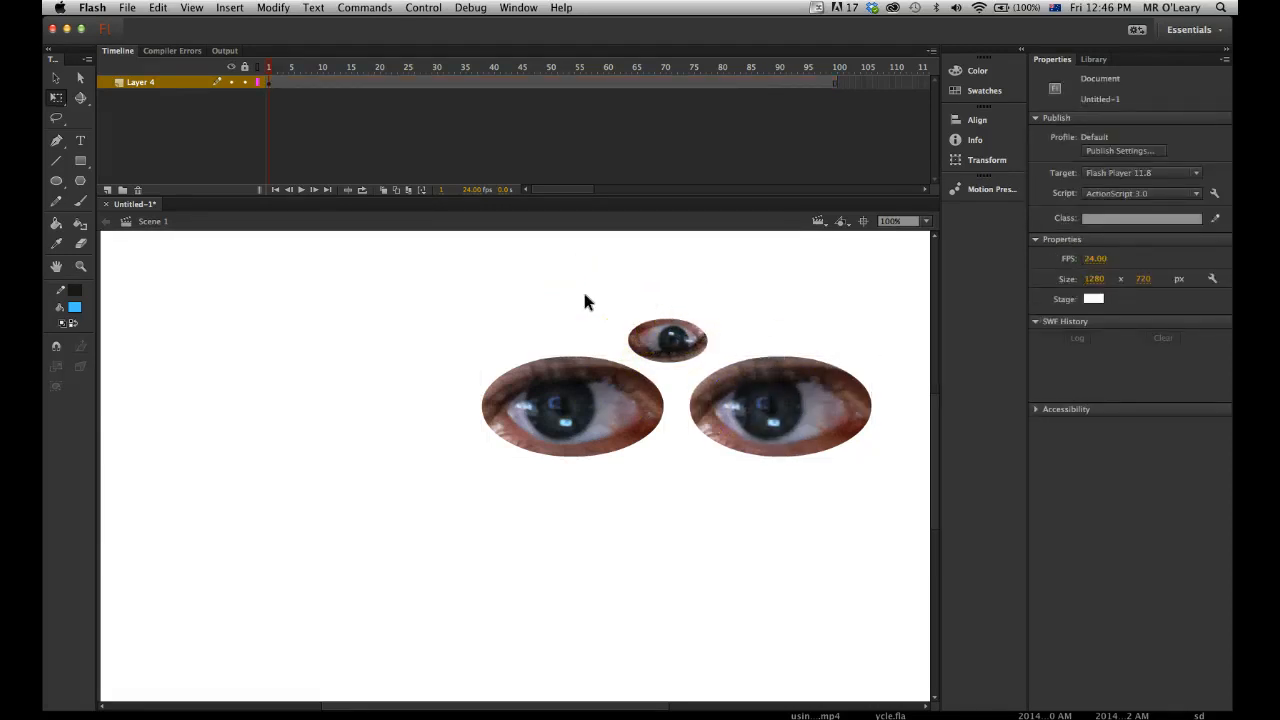
pyautogui.press('Return')
pyautogui.press('Return')
pyautogui.click(597, 281)
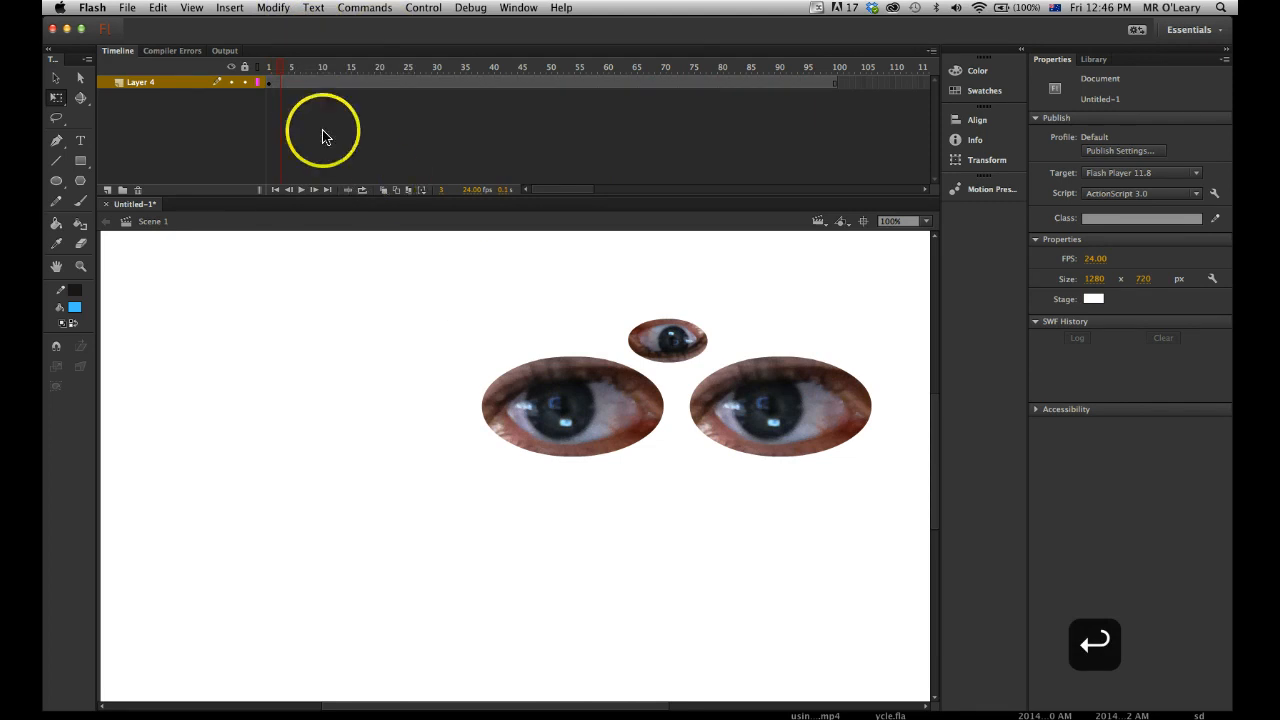
pyautogui.click(262, 74)
# - Give the small upper eye a different looping first frame and play the scene to preview the staggered blinks
pyautogui.click(663, 342)
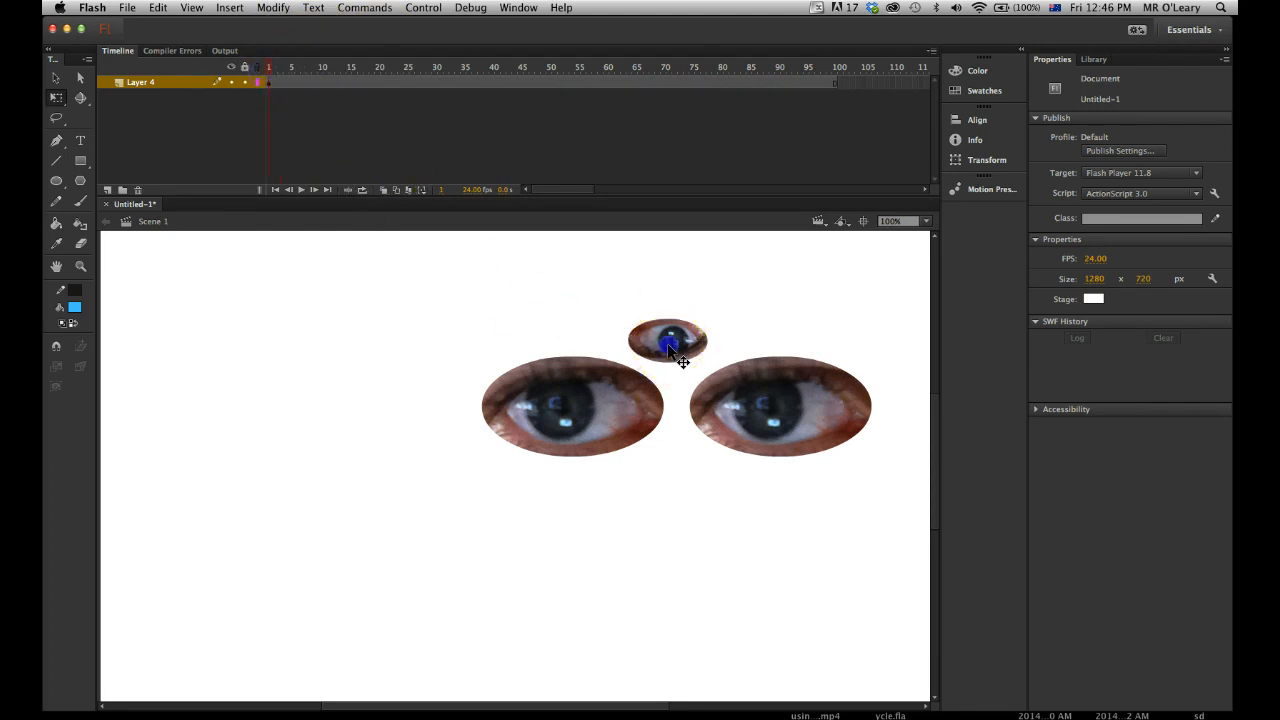
pyautogui.click(1027, 347)
pyautogui.click(1088, 286)
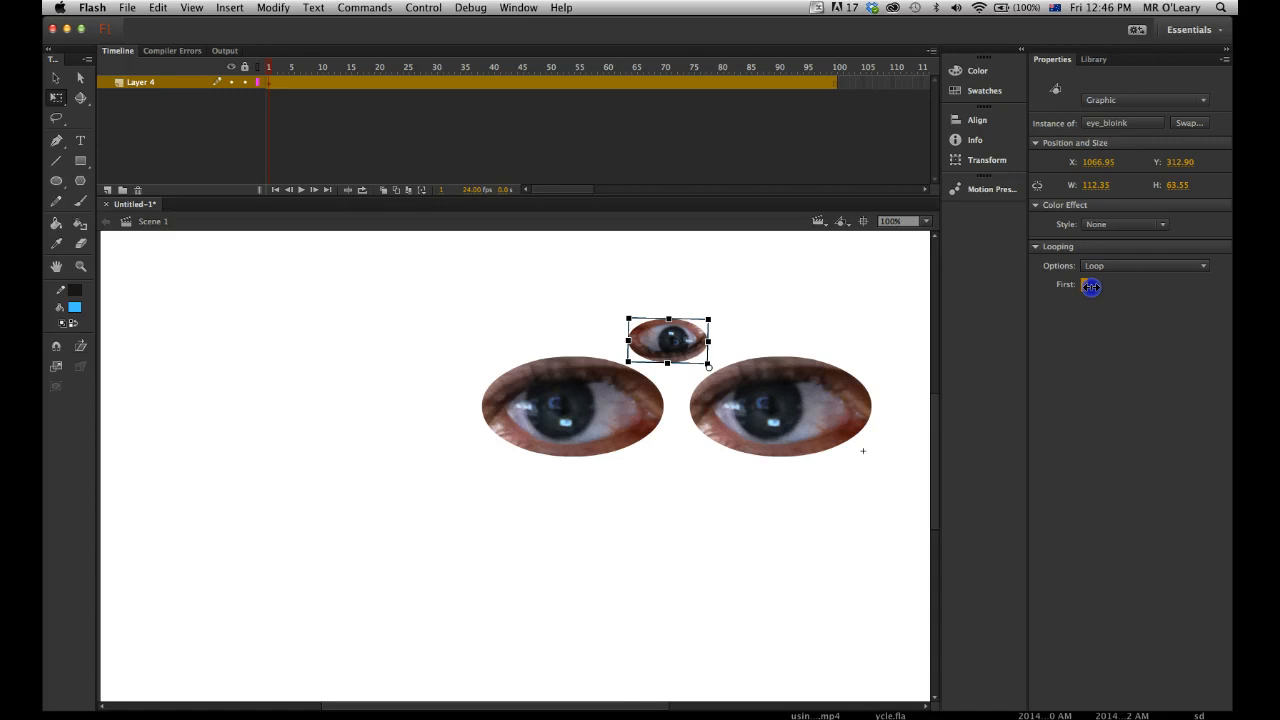
pyautogui.click(850, 313)
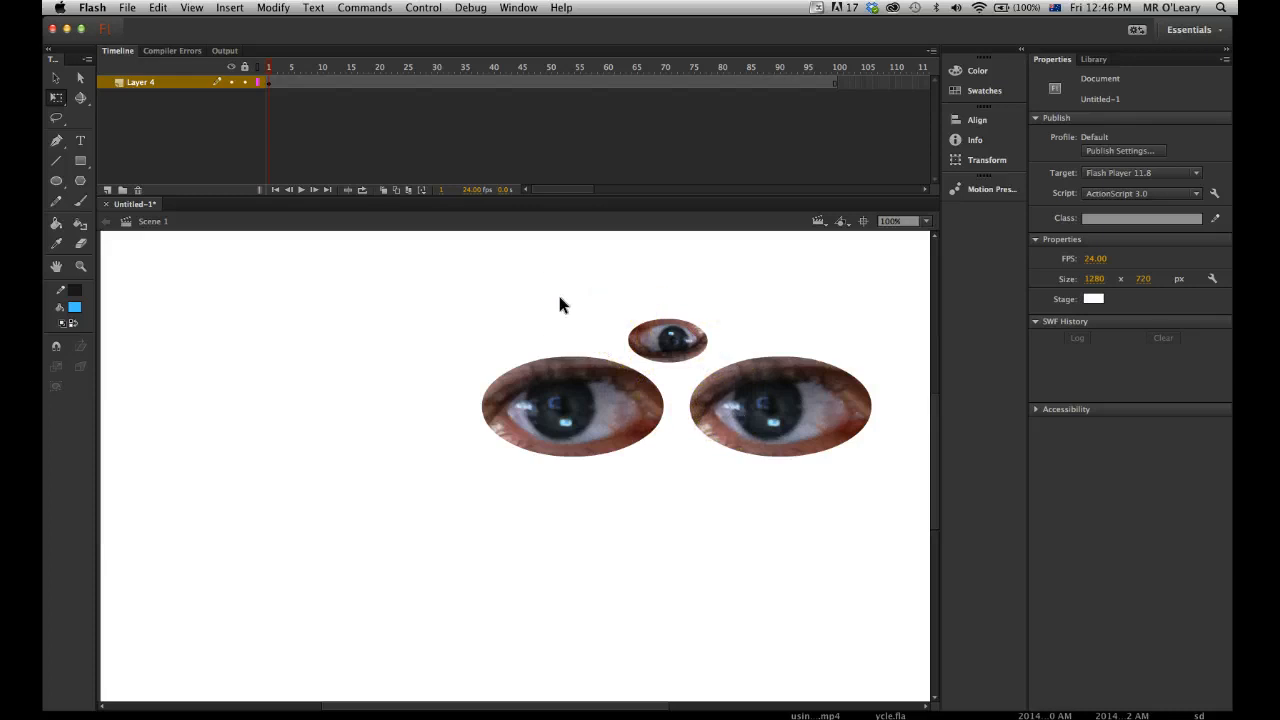
pyautogui.press('Return')
pyautogui.press('Return')
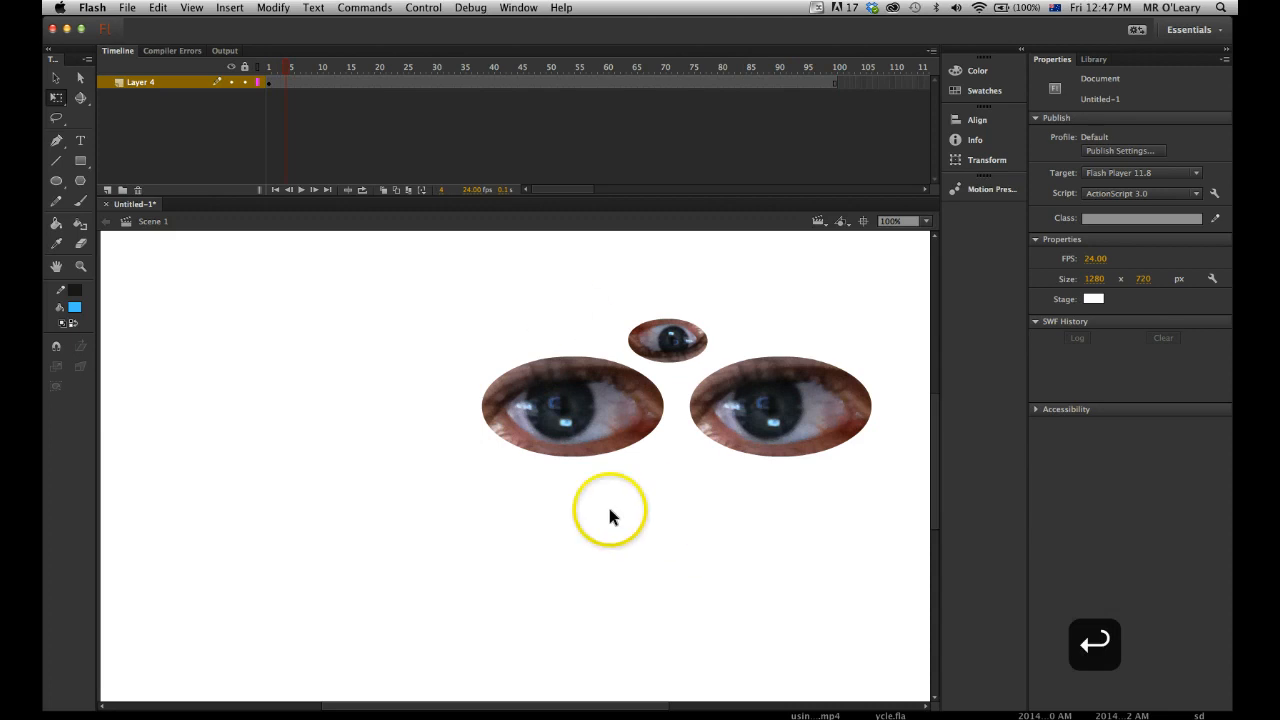